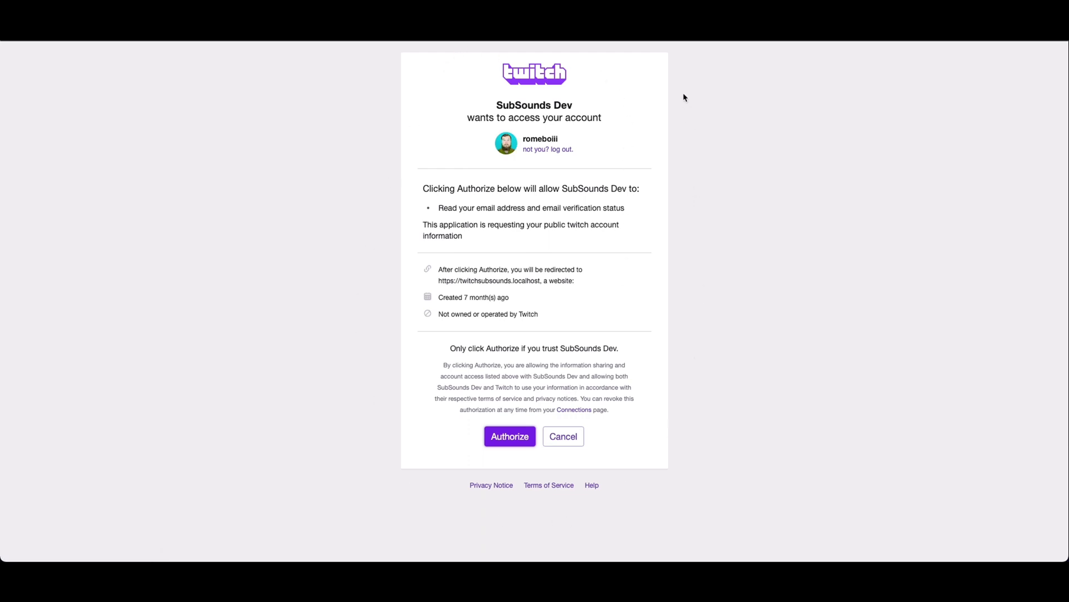
Step: Authorize SubSounds Dev for the Twitch login, and connect the channel by granting its chat and subscriber permissions
{"action": "left_click_drag", "start_coordinate": [497, 106], "coordinate": [532, 106]}
{"action": "left_click", "coordinate": [608, 125]}
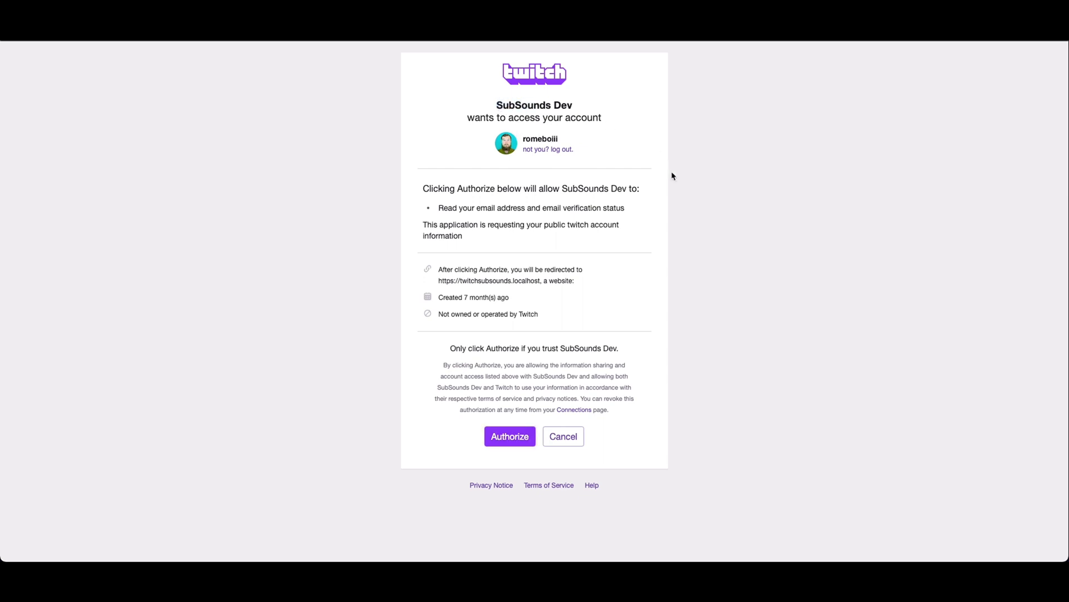
{"action": "left_click", "coordinate": [510, 434]}
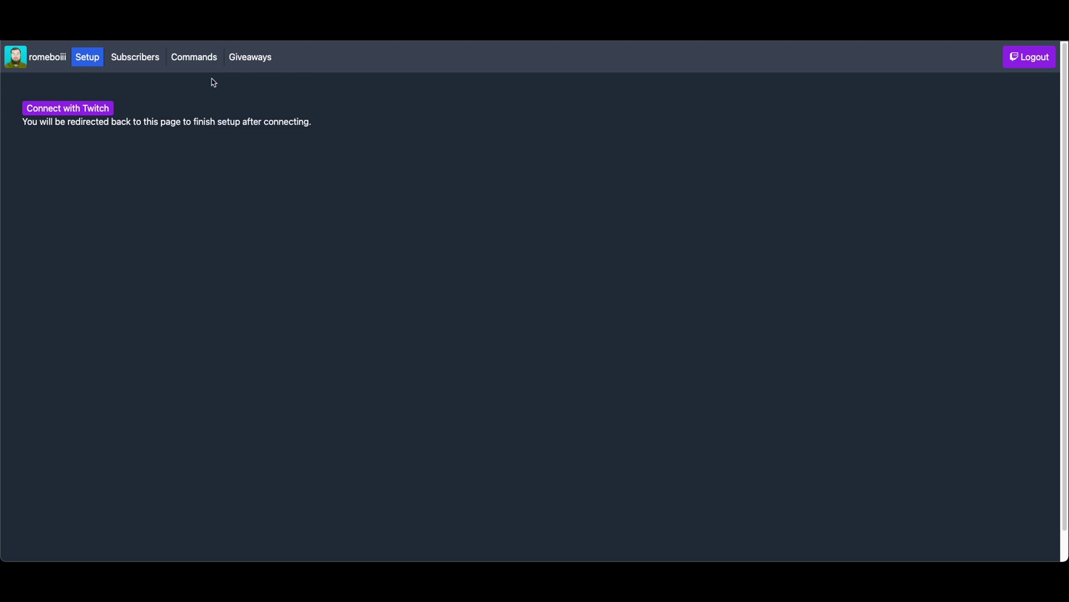
{"action": "left_click", "coordinate": [77, 110]}
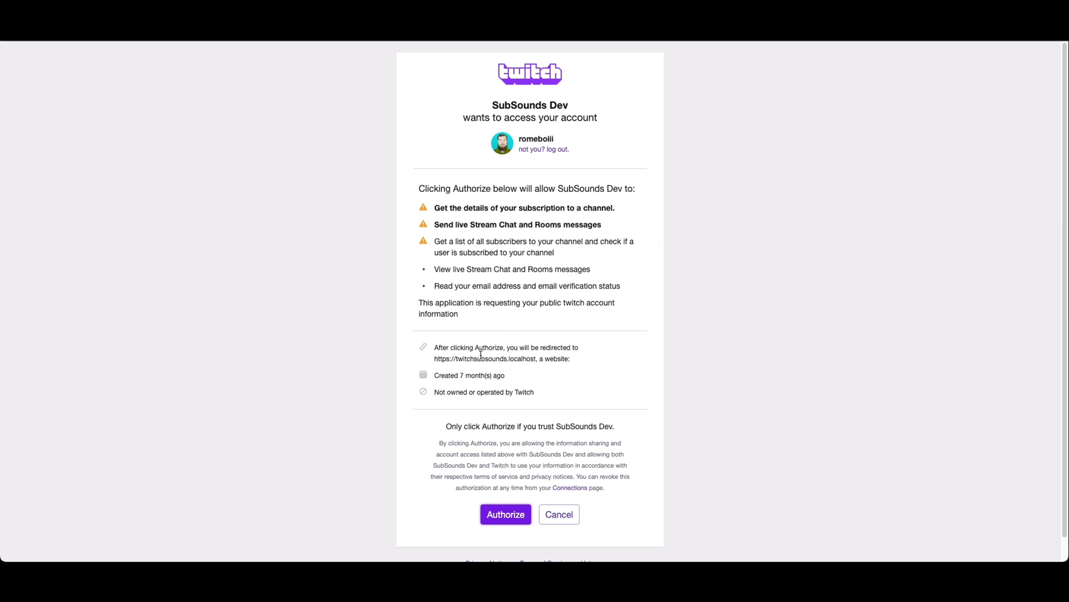
{"action": "left_click", "coordinate": [501, 520]}
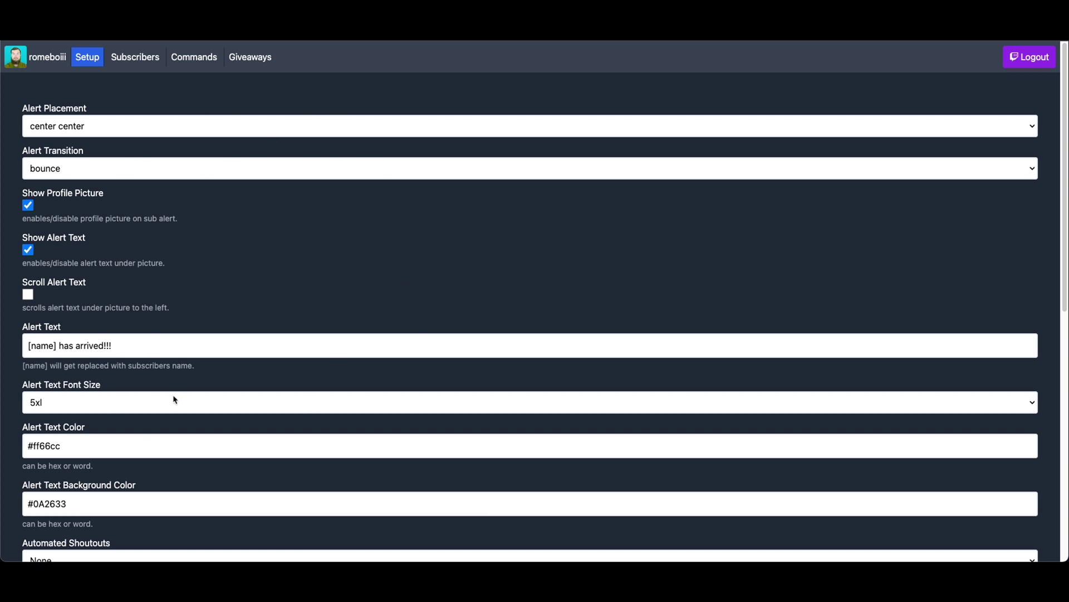
Step: Hide and show the alert preview repeatedly to examine how the alert enters and leaves
{"action": "scroll", "coordinate": [421, 112], "scroll_direction": "down", "scroll_amount": 3}
{"action": "scroll", "coordinate": [425, 114], "scroll_direction": "down", "scroll_amount": 6}
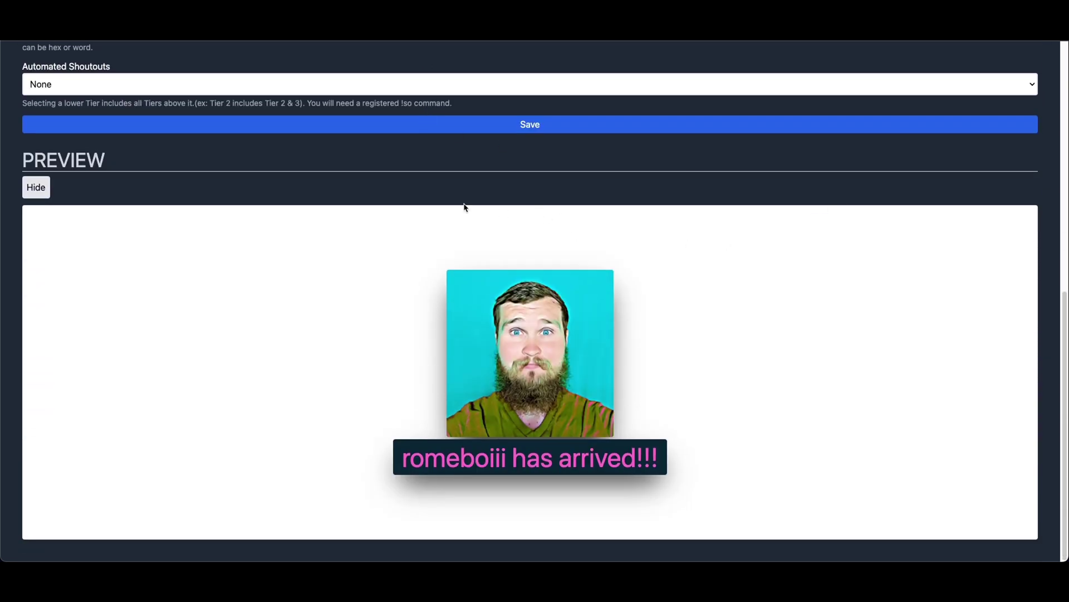
{"action": "left_click", "coordinate": [49, 193]}
{"action": "left_click", "coordinate": [48, 193]}
{"action": "left_click", "coordinate": [48, 194]}
{"action": "left_click", "coordinate": [47, 194]}
{"action": "left_click", "coordinate": [47, 194]}
{"action": "left_click", "coordinate": [47, 194]}
{"action": "left_click", "coordinate": [48, 194]}
{"action": "left_click", "coordinate": [47, 194]}
{"action": "scroll", "coordinate": [117, 204], "scroll_direction": "up", "scroll_amount": 8}
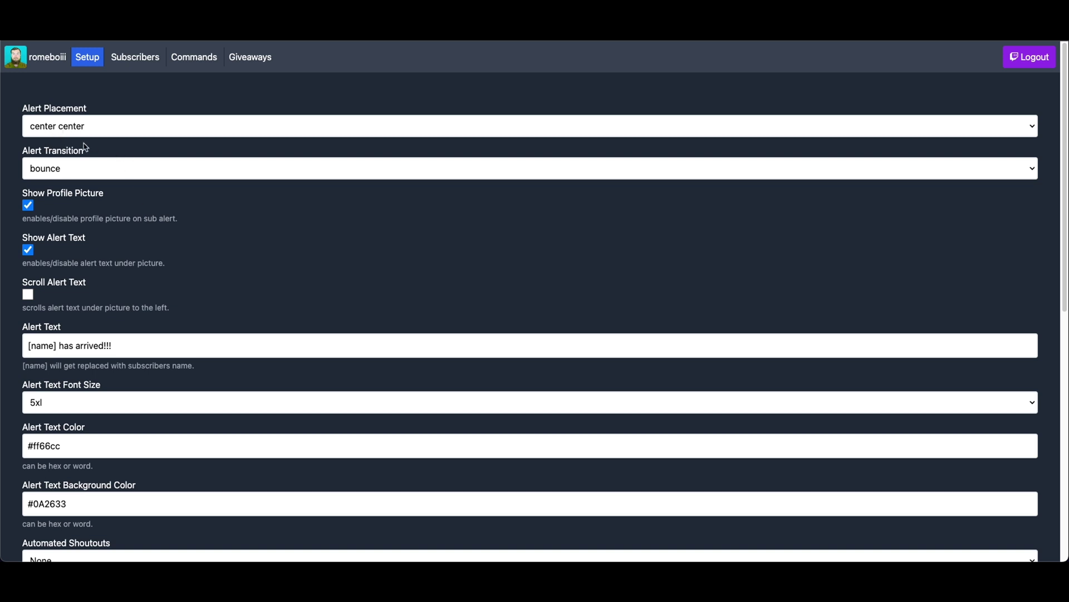
Step: Save the alert settings with their default values and copy the link for use in OBS
{"action": "triple_click", "coordinate": [56, 108]}
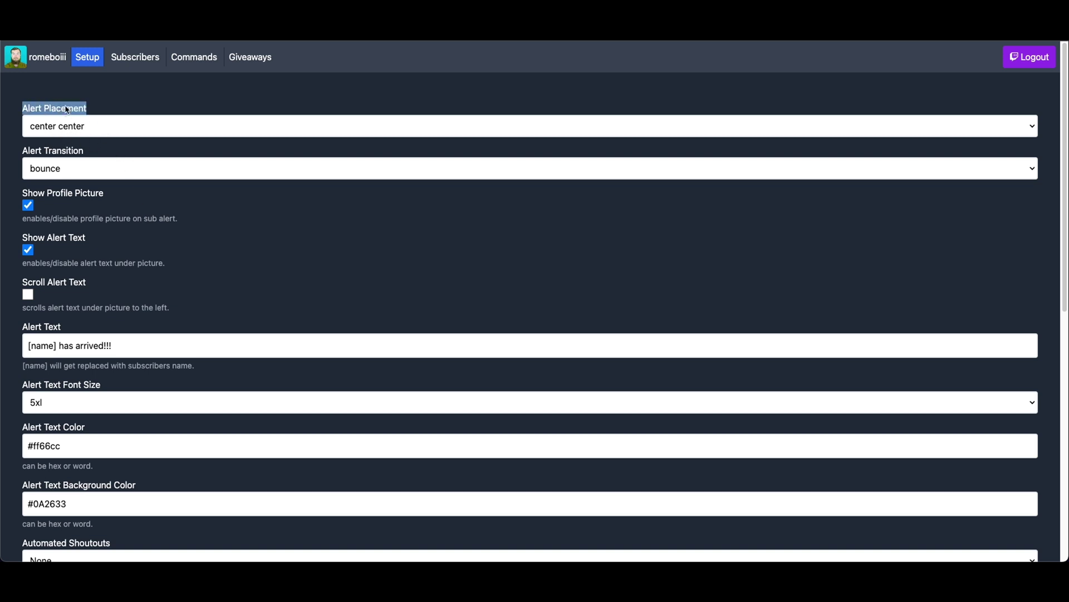
{"action": "left_click", "coordinate": [114, 111]}
{"action": "scroll", "coordinate": [341, 308], "scroll_direction": "down", "scroll_amount": 5}
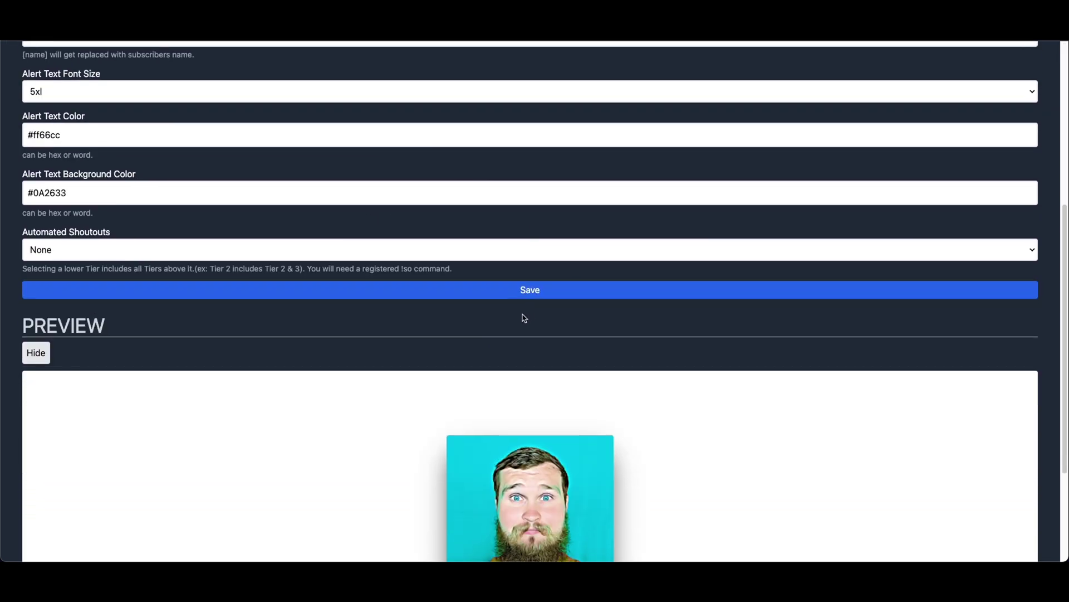
{"action": "left_click", "coordinate": [510, 299]}
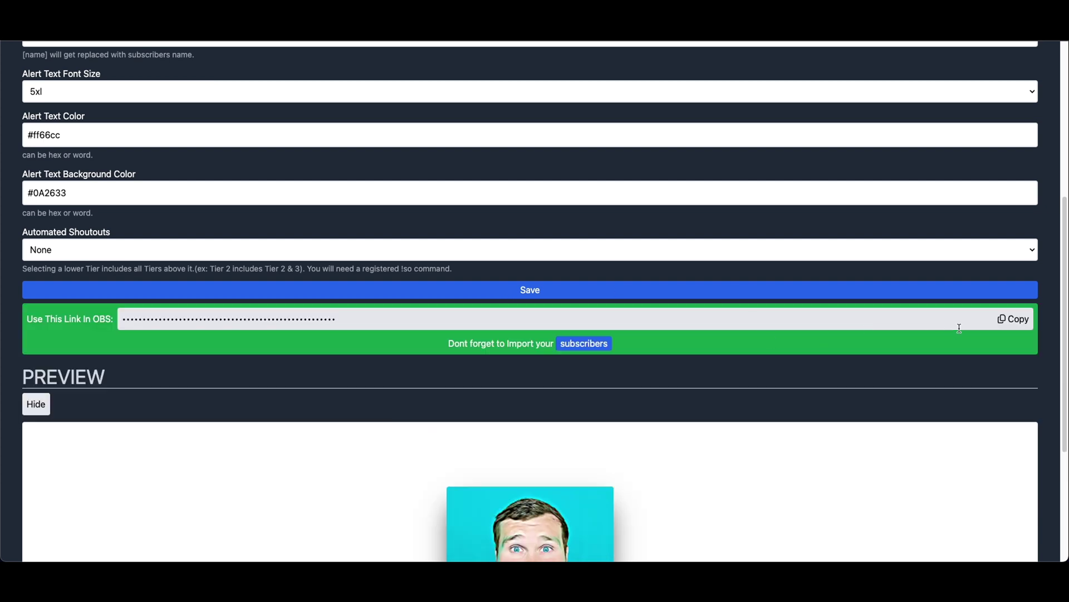
{"action": "left_click", "coordinate": [1007, 322]}
Step: Review the OBS link section, the alert preview and the available alert settings on the Setup page
{"action": "scroll", "coordinate": [205, 320], "scroll_direction": "down", "scroll_amount": 2}
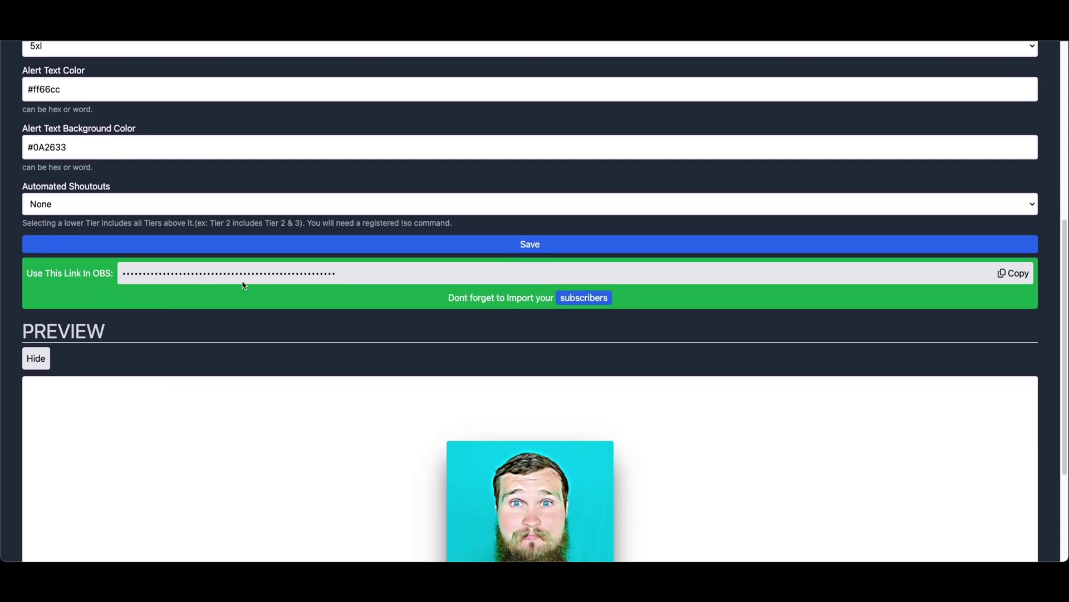
{"action": "scroll", "coordinate": [192, 279], "scroll_direction": "down", "scroll_amount": 2}
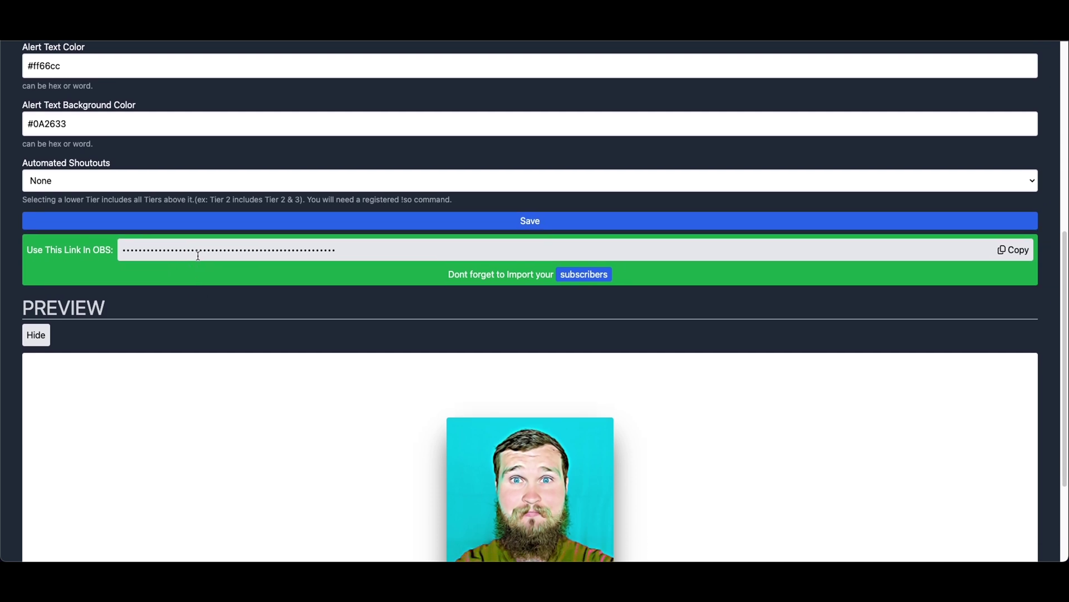
{"action": "scroll", "coordinate": [198, 256], "scroll_direction": "down", "scroll_amount": 1}
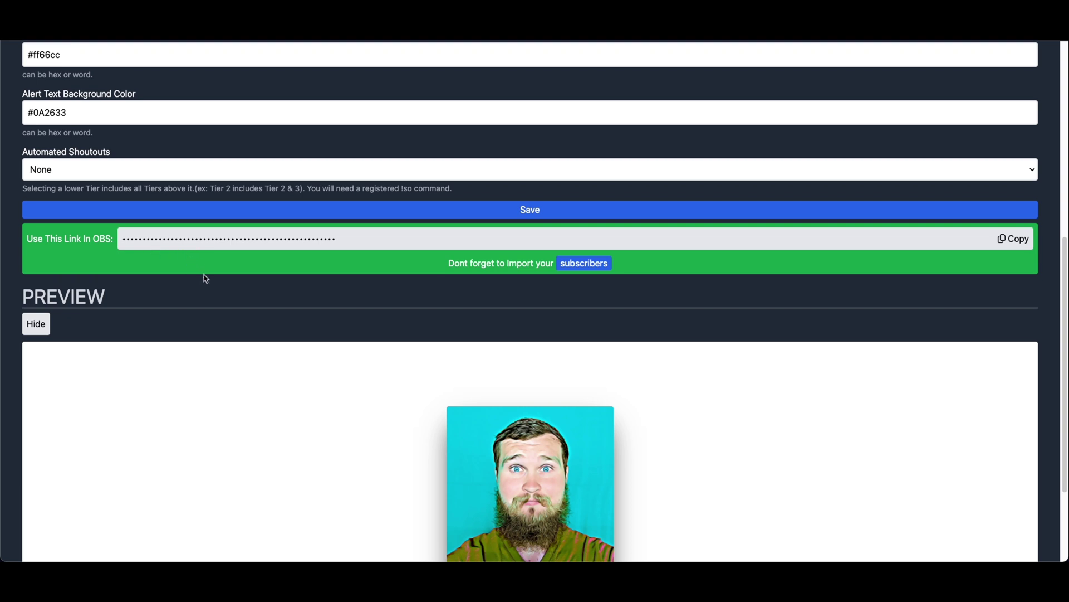
{"action": "scroll", "coordinate": [206, 276], "scroll_direction": "down", "scroll_amount": 1}
{"action": "scroll", "coordinate": [215, 270], "scroll_direction": "down", "scroll_amount": 5}
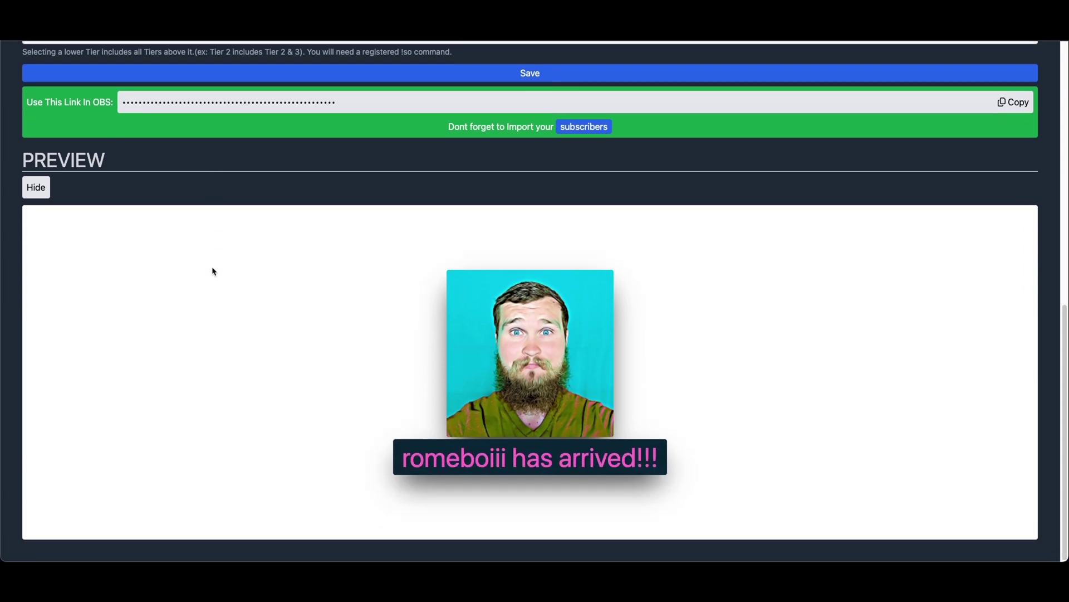
{"action": "scroll", "coordinate": [211, 276], "scroll_direction": "up", "scroll_amount": 15}
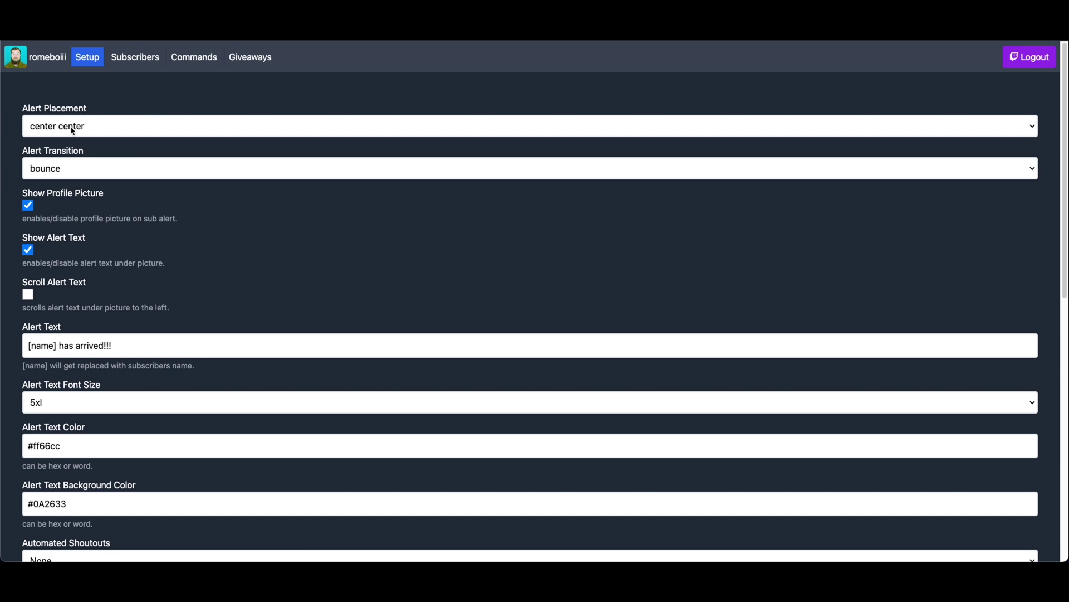
{"action": "scroll", "coordinate": [332, 131], "scroll_direction": "down", "scroll_amount": 10}
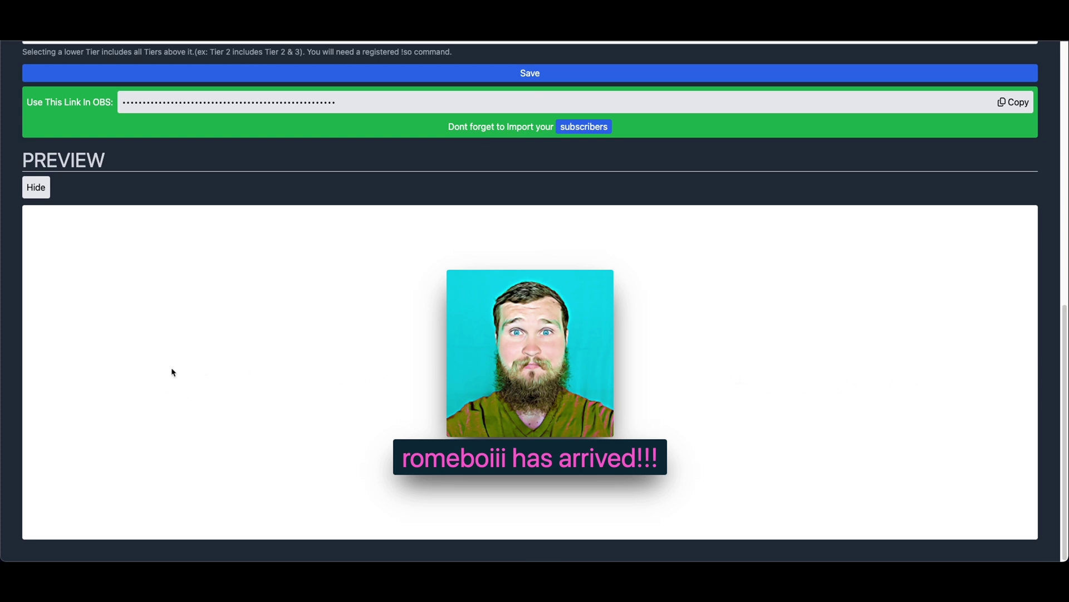
Step: Set the alert placement to center left and check its position in the preview
{"action": "scroll", "coordinate": [319, 365], "scroll_direction": "up", "scroll_amount": 10}
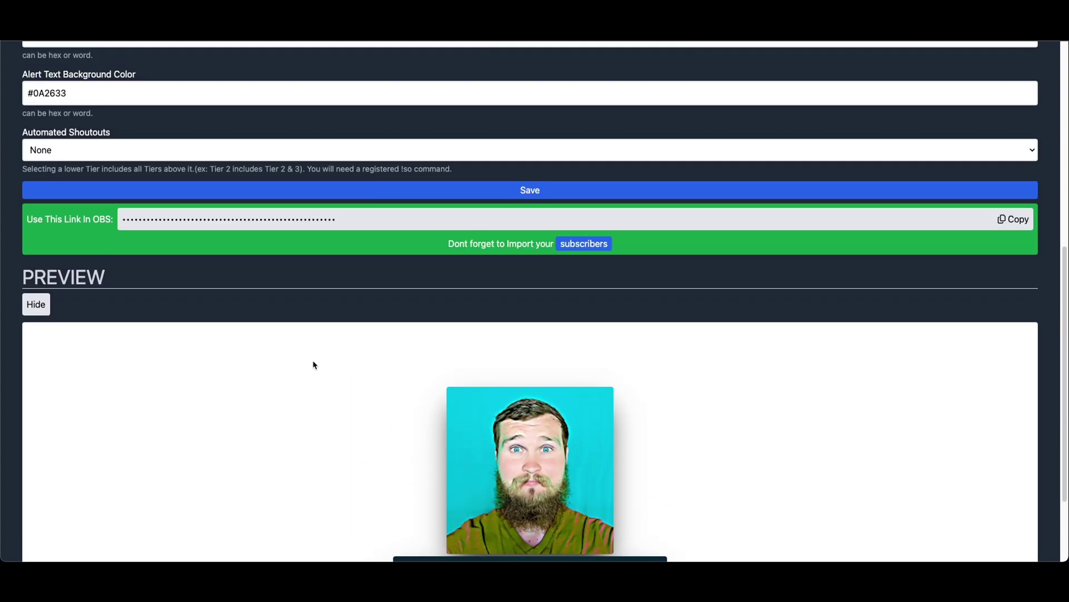
{"action": "left_click", "coordinate": [159, 127]}
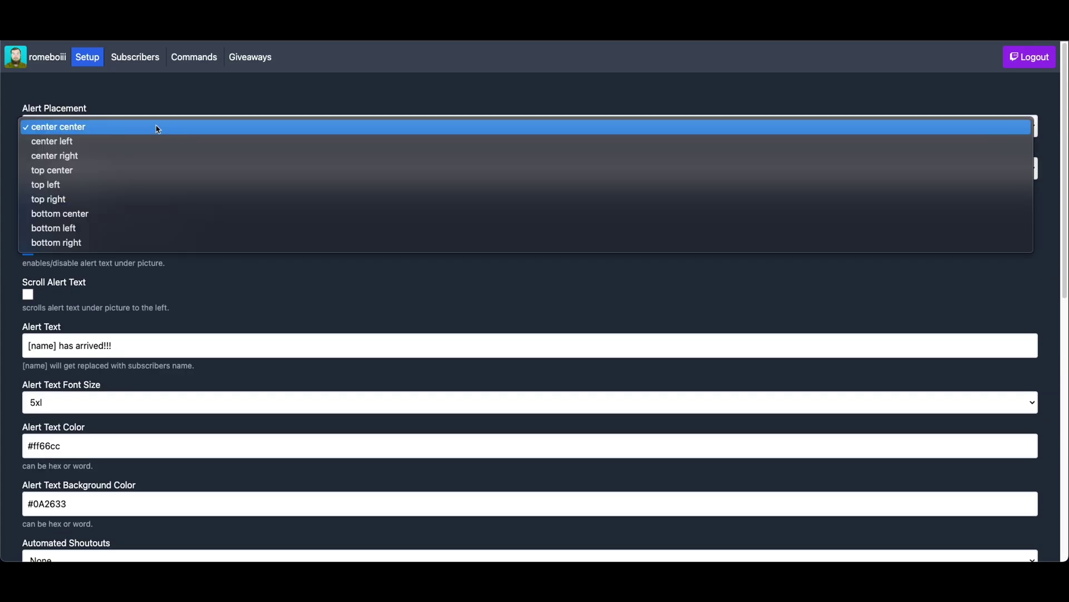
{"action": "left_click", "coordinate": [158, 142]}
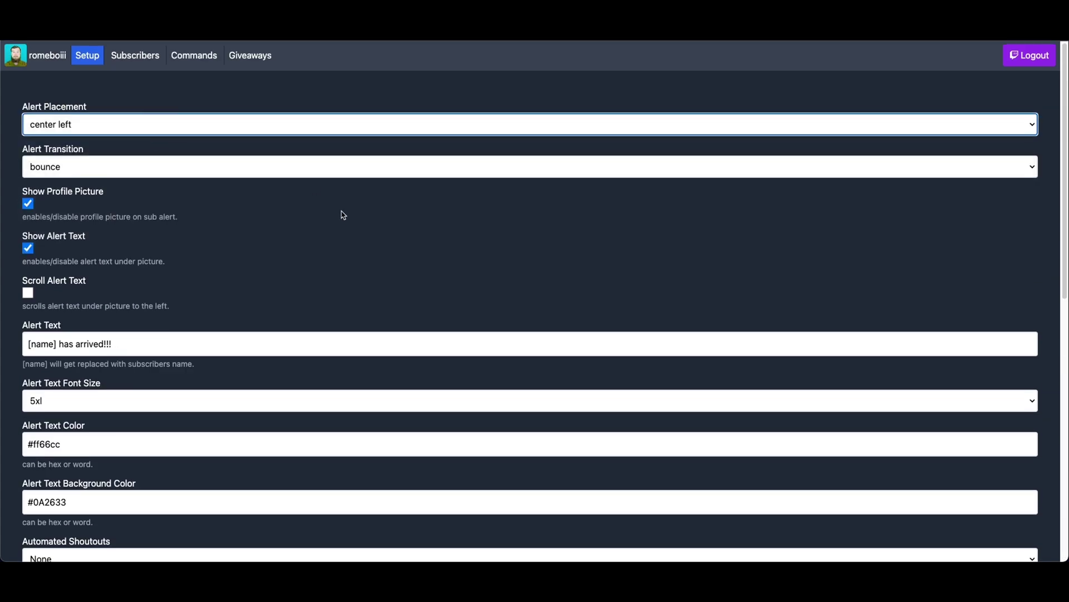
{"action": "scroll", "coordinate": [358, 217], "scroll_direction": "down", "scroll_amount": 6}
{"action": "scroll", "coordinate": [359, 219], "scroll_direction": "down", "scroll_amount": 3}
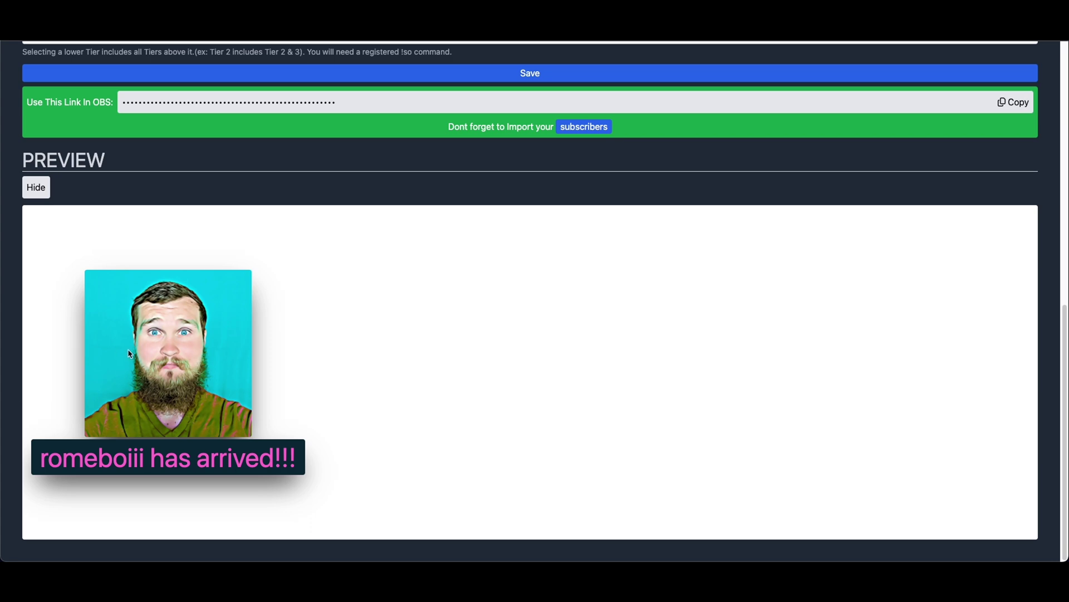
Step: Change the alert placement to top center and check the preview
{"action": "scroll", "coordinate": [129, 353], "scroll_direction": "up", "scroll_amount": 10}
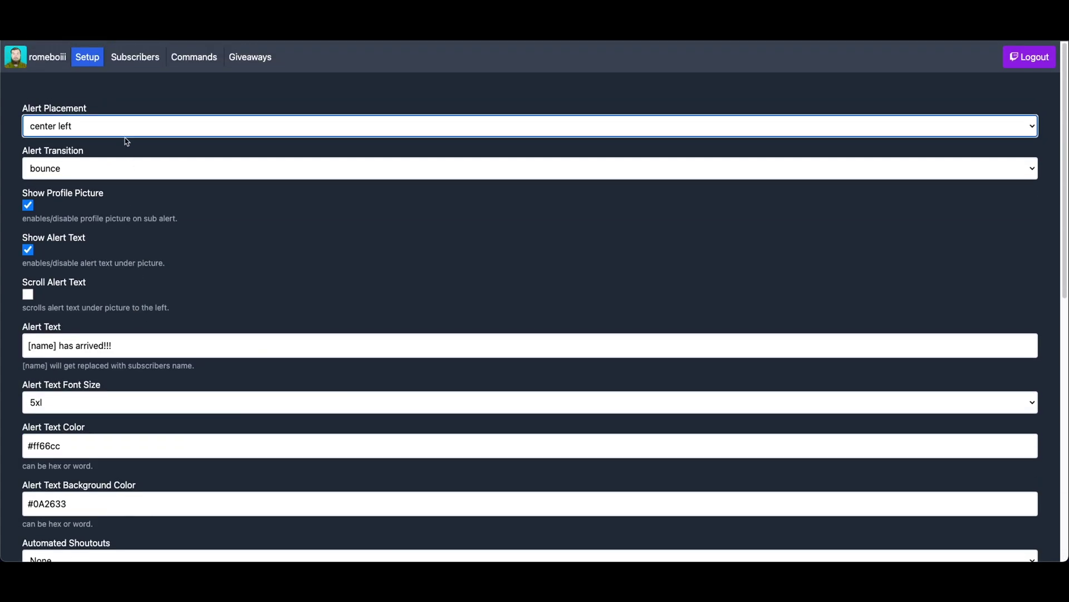
{"action": "left_click", "coordinate": [125, 136]}
{"action": "left_click", "coordinate": [120, 156]}
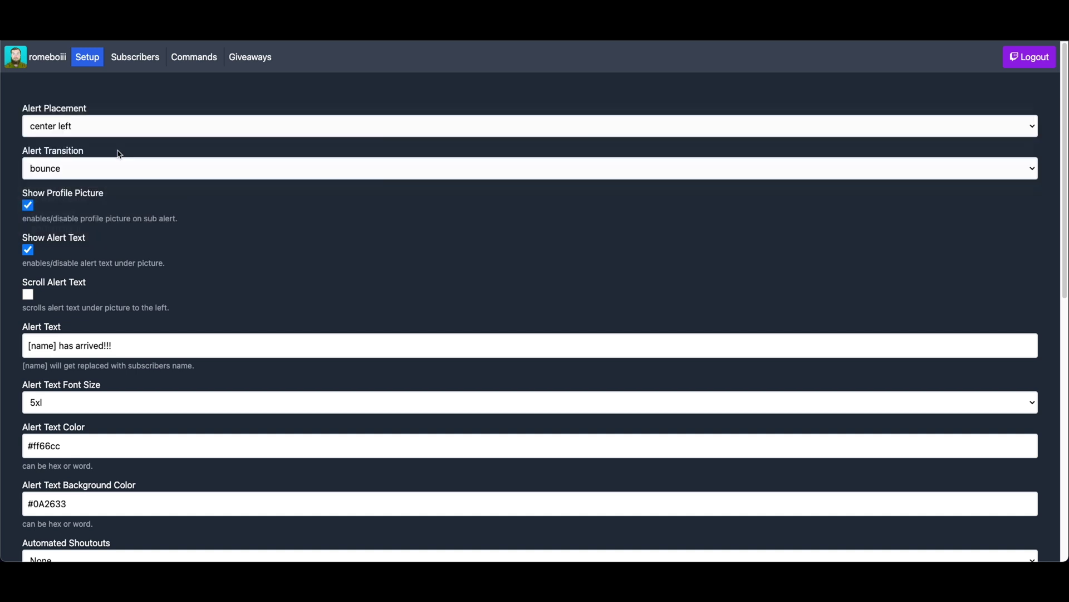
{"action": "scroll", "coordinate": [322, 341], "scroll_direction": "down", "scroll_amount": 5}
{"action": "scroll", "coordinate": [326, 346], "scroll_direction": "down", "scroll_amount": 4}
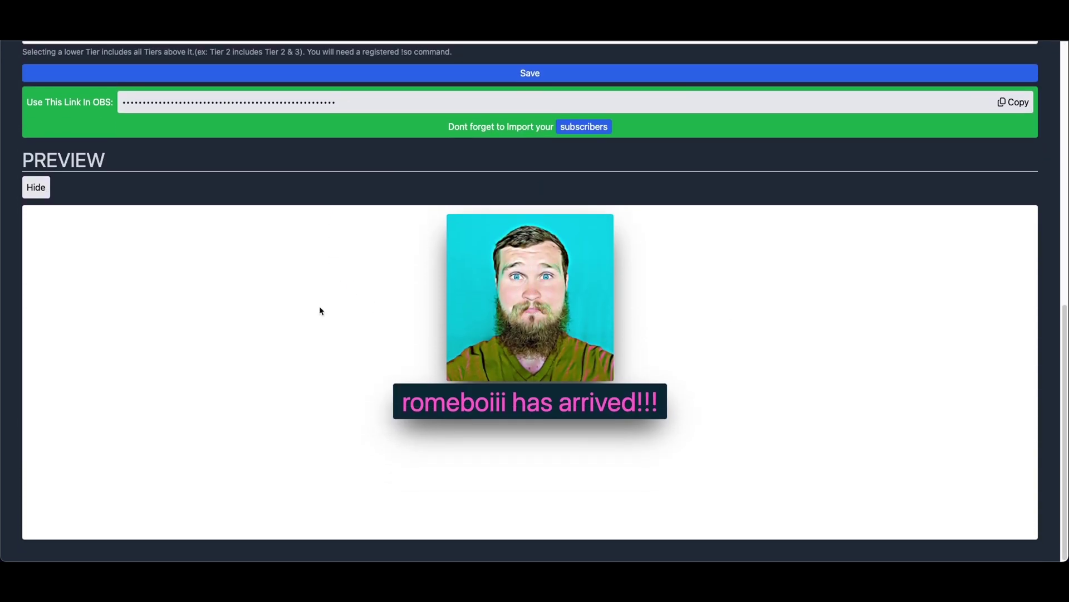
Step: Change the alert placement to bottom left and check the preview
{"action": "scroll", "coordinate": [692, 329], "scroll_direction": "up", "scroll_amount": 10}
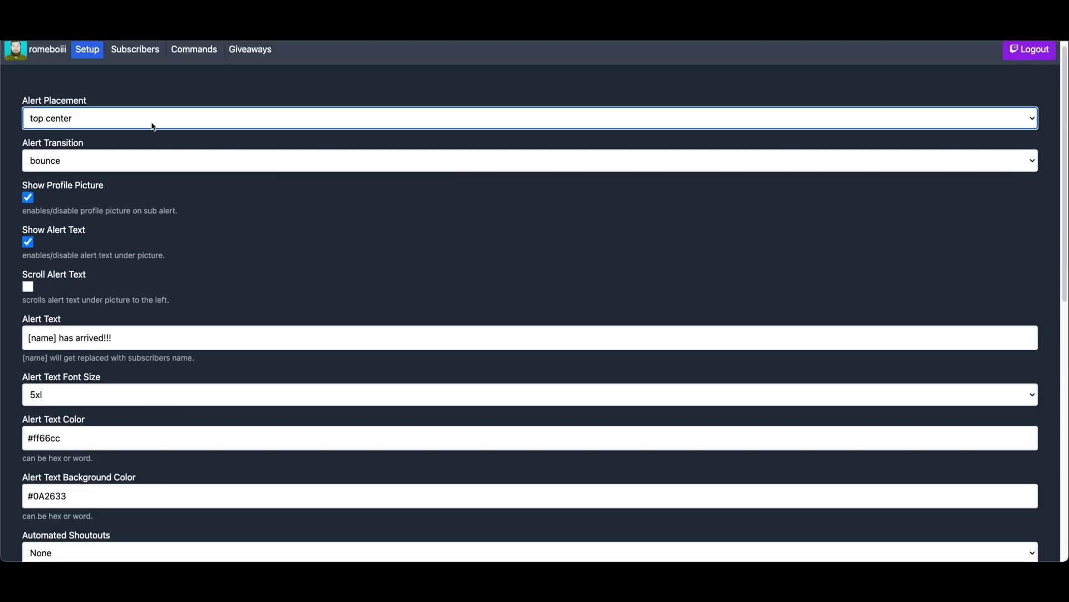
{"action": "left_click", "coordinate": [153, 124]}
{"action": "left_click", "coordinate": [148, 176]}
{"action": "scroll", "coordinate": [265, 296], "scroll_direction": "down", "scroll_amount": 10}
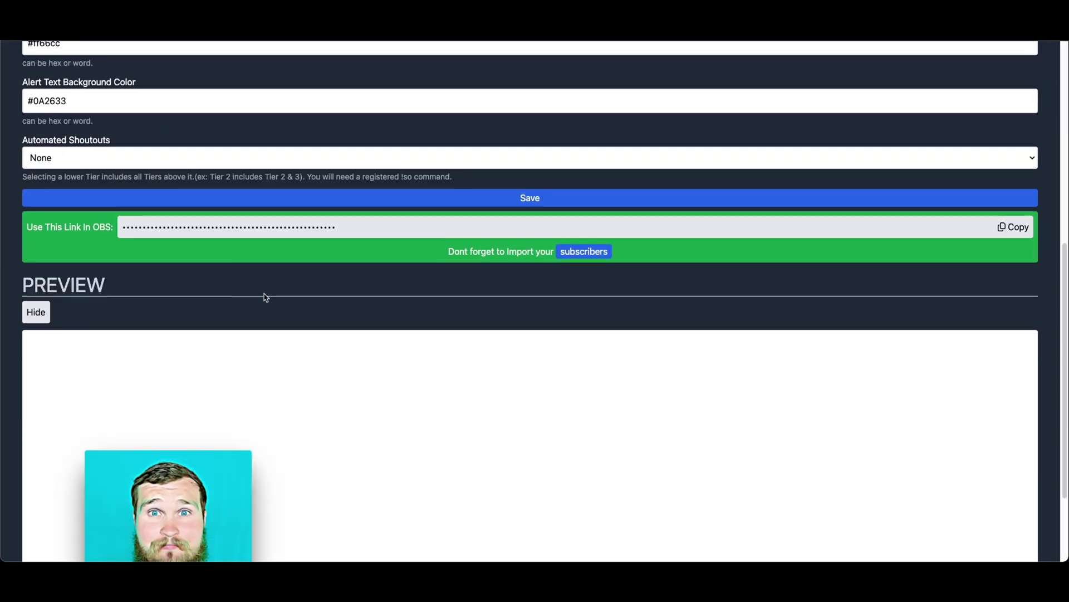
Step: Change the alert placement to bottom right and check the preview
{"action": "scroll", "coordinate": [518, 401], "scroll_direction": "up", "scroll_amount": 7}
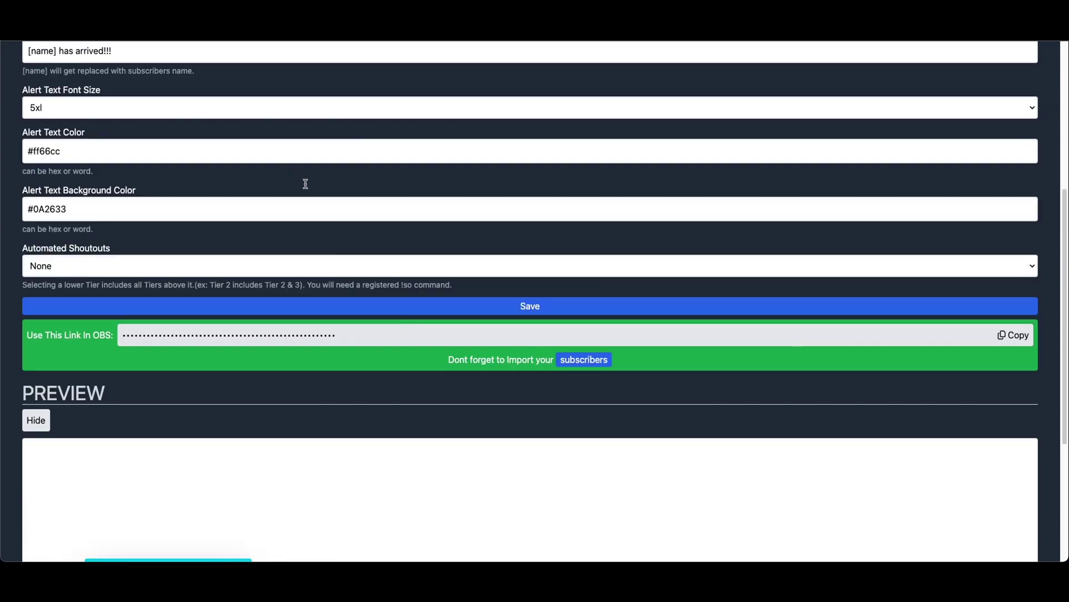
{"action": "scroll", "coordinate": [255, 83], "scroll_direction": "up", "scroll_amount": 3}
{"action": "left_click", "coordinate": [245, 126]}
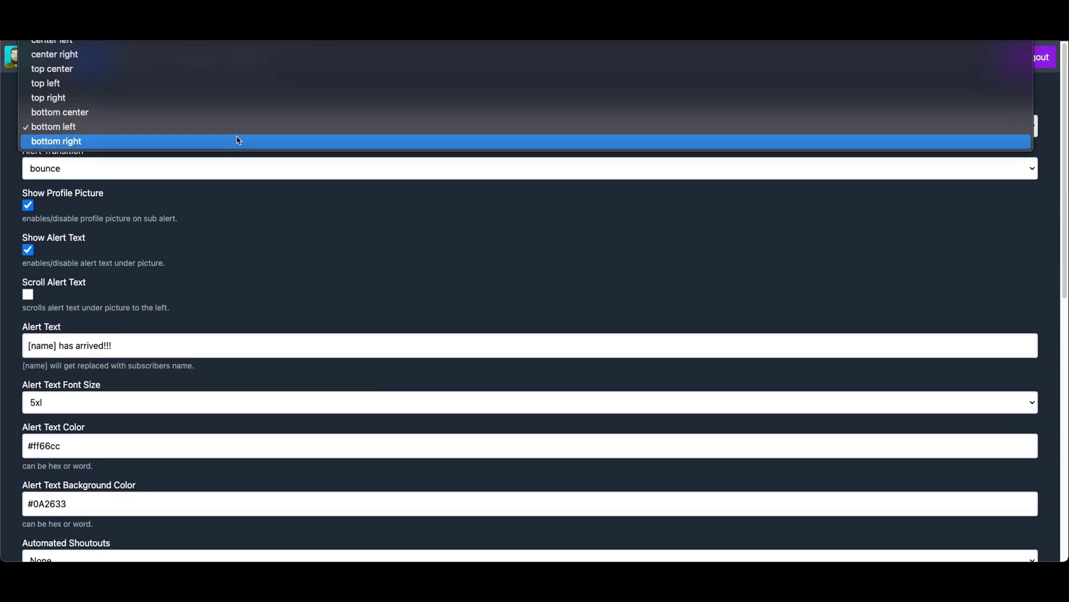
{"action": "left_click", "coordinate": [424, 215]}
{"action": "scroll", "coordinate": [494, 427], "scroll_direction": "down", "scroll_amount": 10}
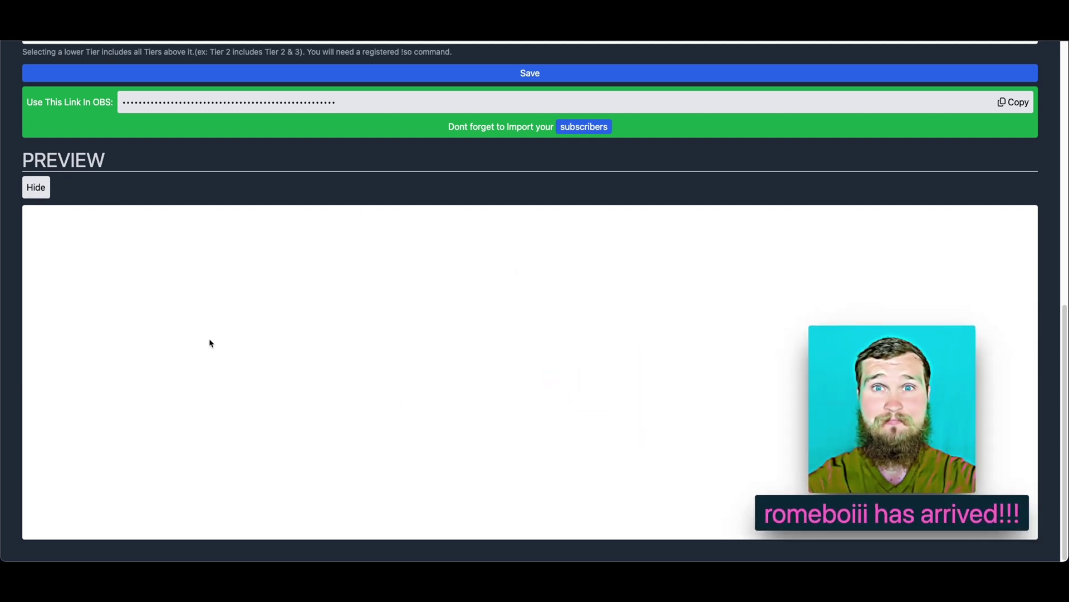
Step: Set the alert placement back to center center
{"action": "scroll", "coordinate": [84, 204], "scroll_direction": "up", "scroll_amount": 15}
{"action": "left_click", "coordinate": [108, 136]}
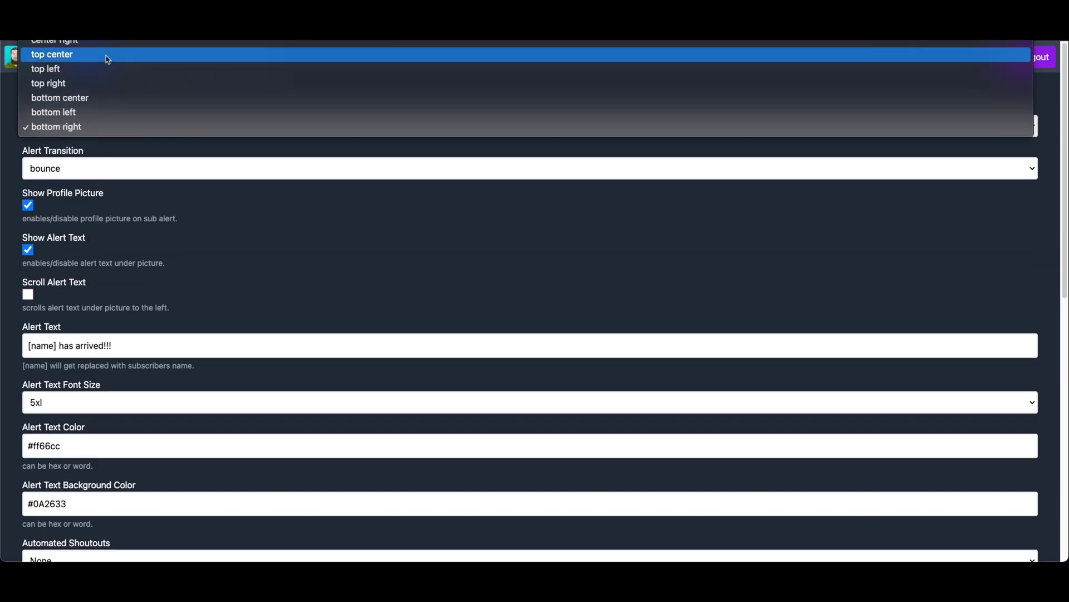
{"action": "left_click", "coordinate": [383, 139]}
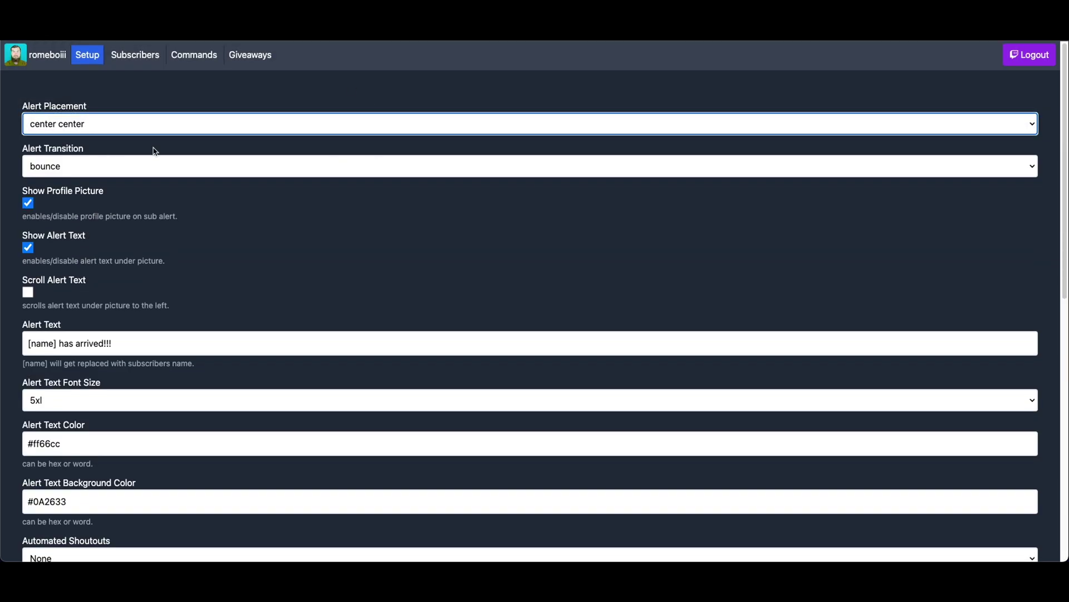
Step: Keep the alert transition on bounce and replay it by hiding and showing the alert in the preview
{"action": "left_click", "coordinate": [127, 170]}
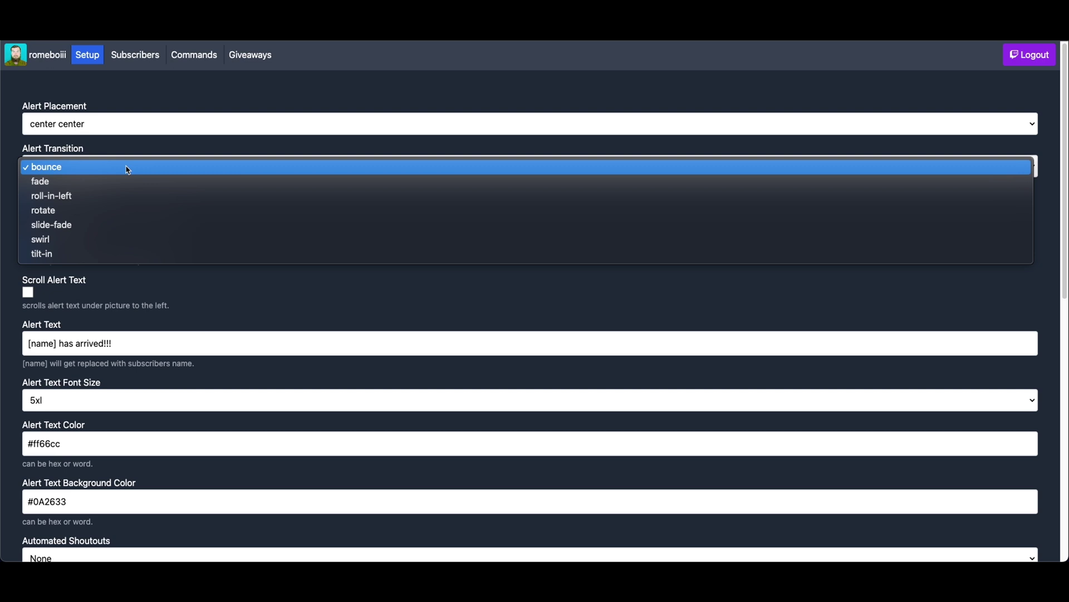
{"action": "left_click", "coordinate": [128, 170]}
{"action": "scroll", "coordinate": [127, 167], "scroll_direction": "down", "scroll_amount": 6}
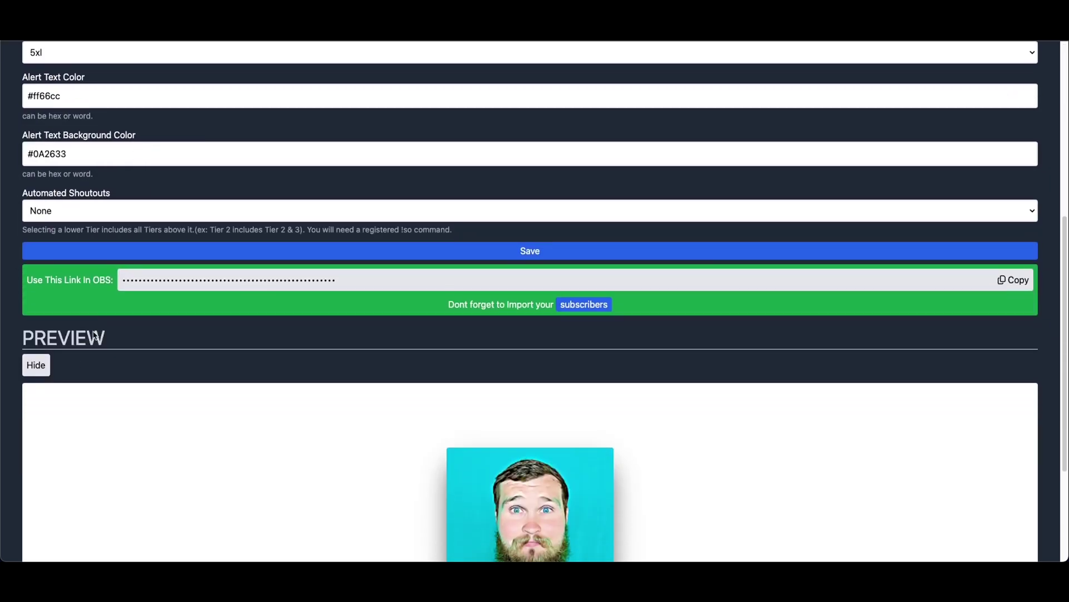
{"action": "scroll", "coordinate": [40, 357], "scroll_direction": "down", "scroll_amount": 4}
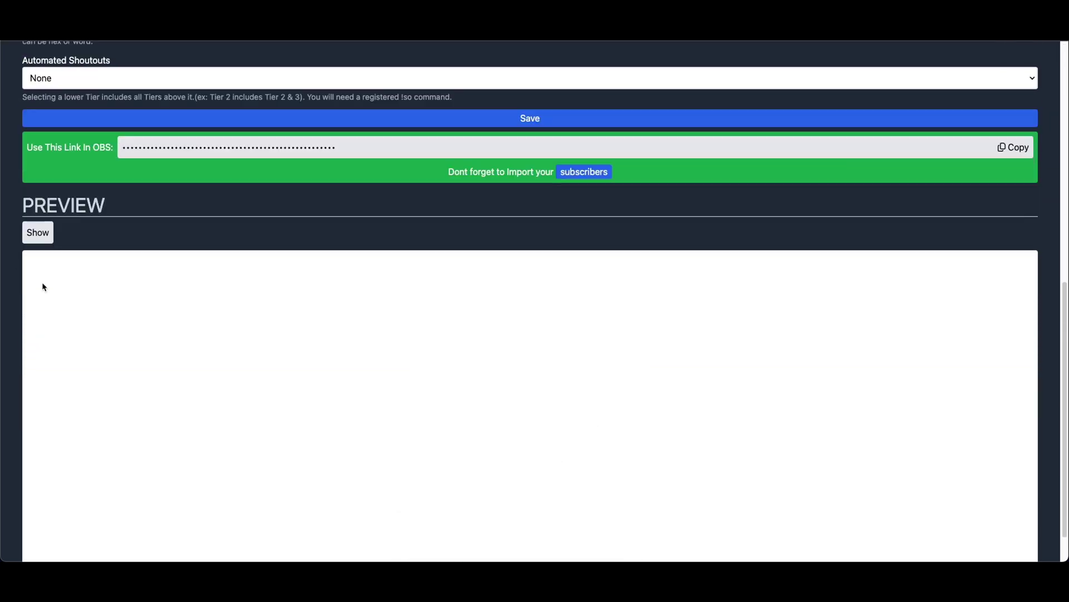
{"action": "left_click", "coordinate": [43, 213]}
{"action": "left_click", "coordinate": [43, 212]}
{"action": "left_click", "coordinate": [43, 212]}
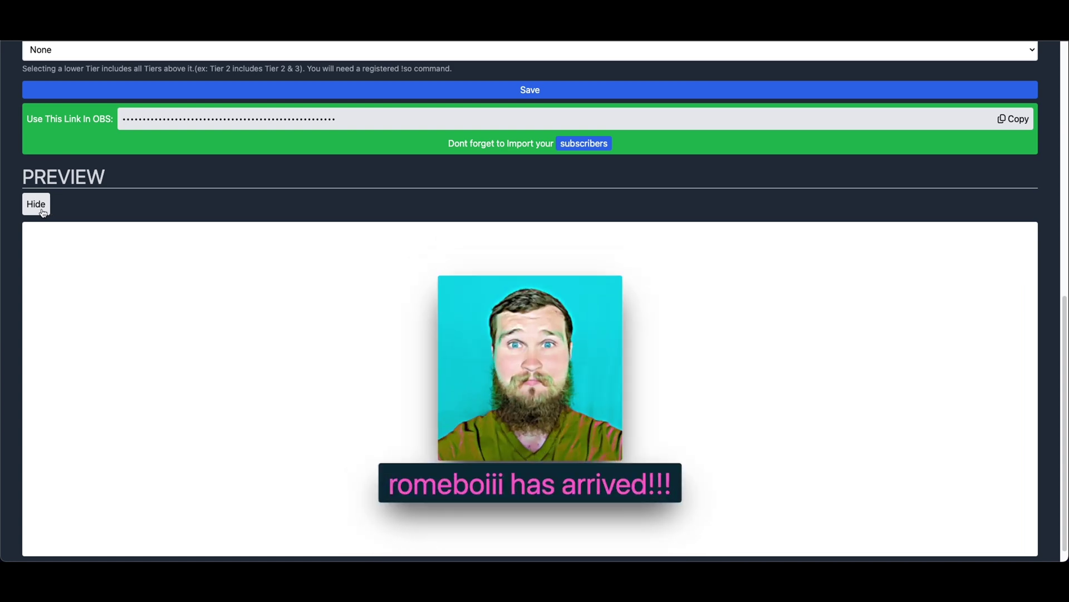
Step: Set the alert transition to fade and play it by hiding the alert in the preview
{"action": "scroll", "coordinate": [84, 203], "scroll_direction": "up", "scroll_amount": 12}
{"action": "left_click", "coordinate": [92, 171]}
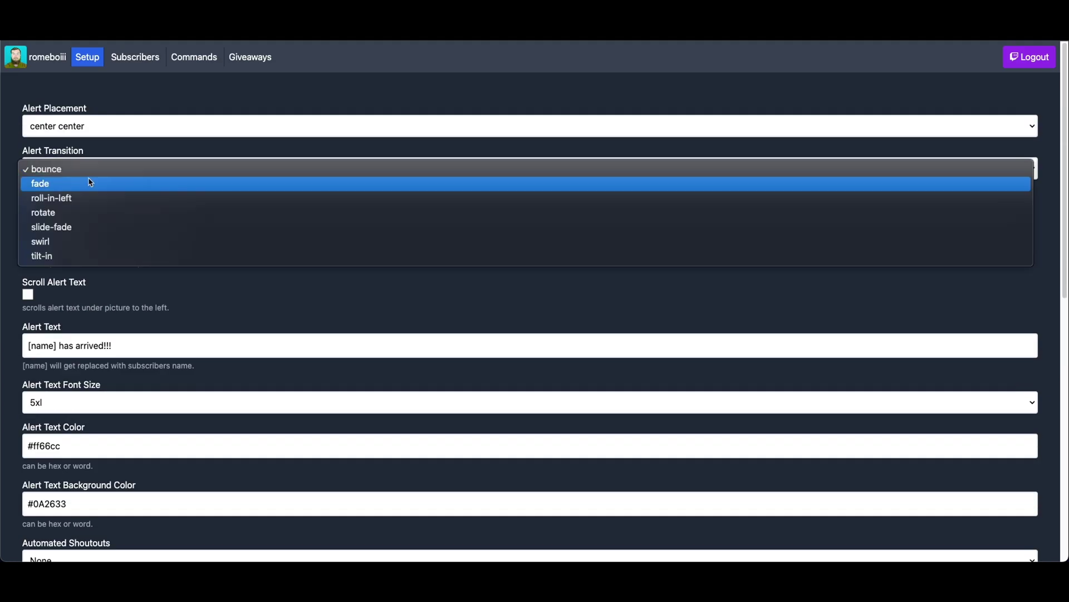
{"action": "left_click", "coordinate": [89, 182]}
{"action": "scroll", "coordinate": [126, 245], "scroll_direction": "down", "scroll_amount": 10}
{"action": "left_click", "coordinate": [49, 198]}
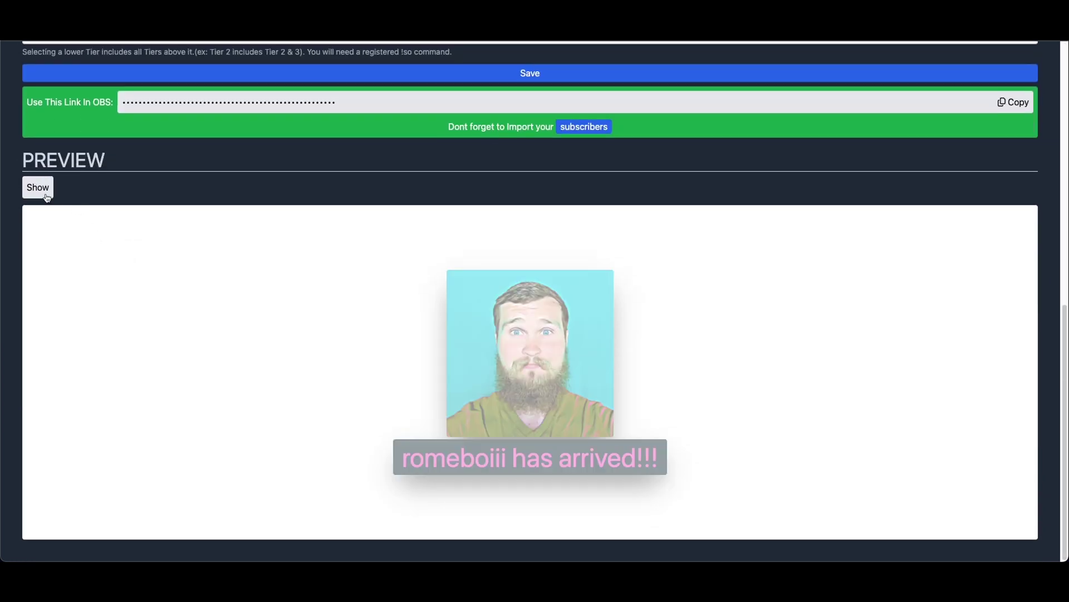
Step: Replay the fade transition by hiding and showing the alert in the preview
{"action": "left_click", "coordinate": [47, 196]}
{"action": "left_click", "coordinate": [47, 197]}
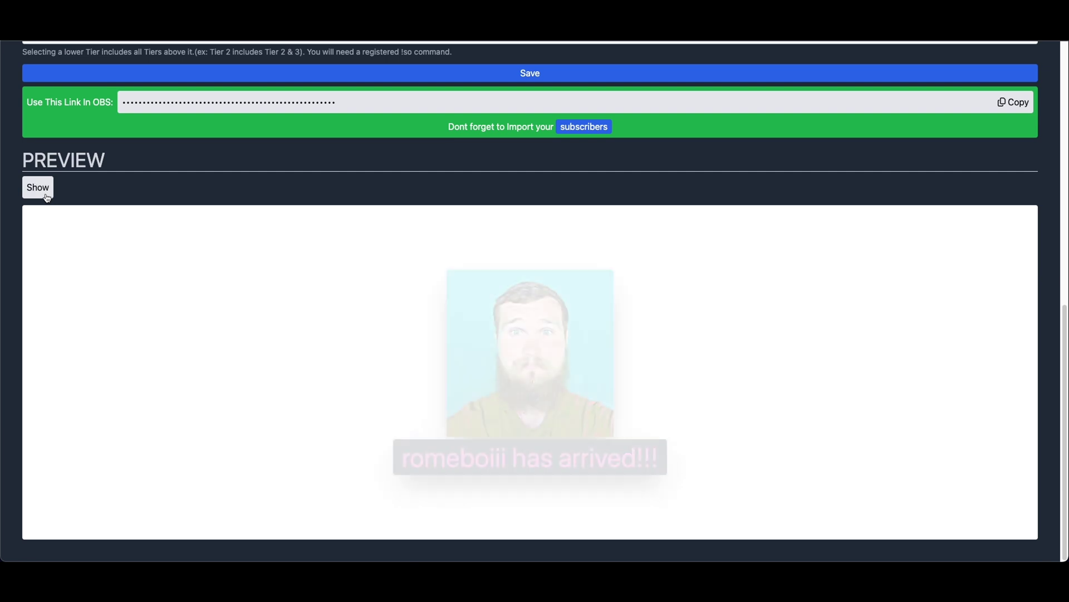
{"action": "left_click", "coordinate": [46, 196]}
Step: Set the alert transition to roll-in-left and play it by repeatedly hiding and showing the alert in the preview
{"action": "scroll", "coordinate": [56, 196], "scroll_direction": "up", "scroll_amount": 15}
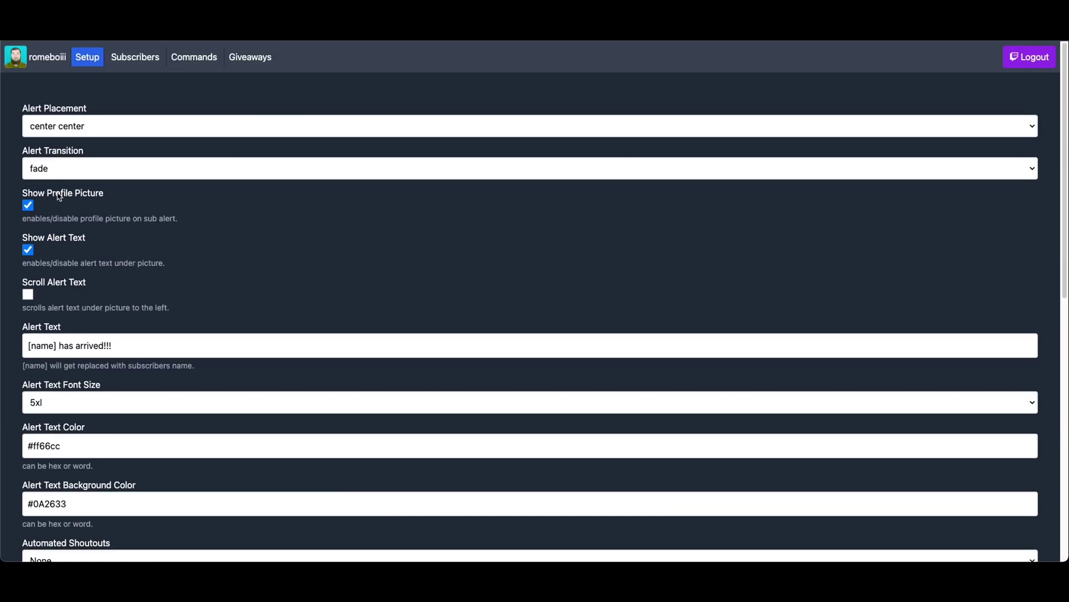
{"action": "left_click", "coordinate": [93, 167]}
{"action": "left_click", "coordinate": [93, 182]}
{"action": "scroll", "coordinate": [99, 270], "scroll_direction": "down", "scroll_amount": 10}
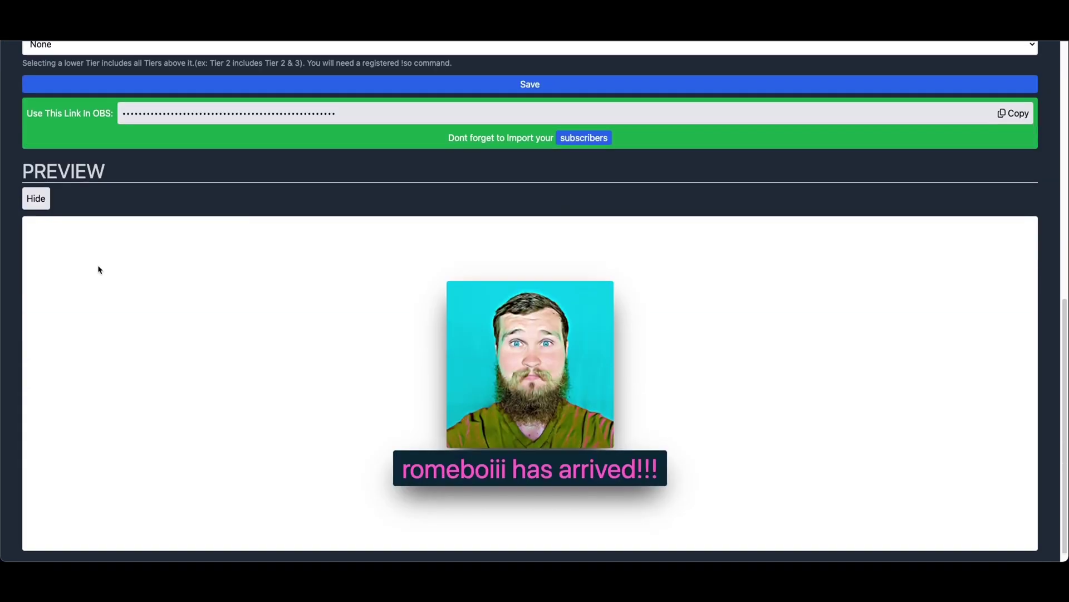
{"action": "left_click", "coordinate": [42, 205]}
{"action": "left_click", "coordinate": [41, 206]}
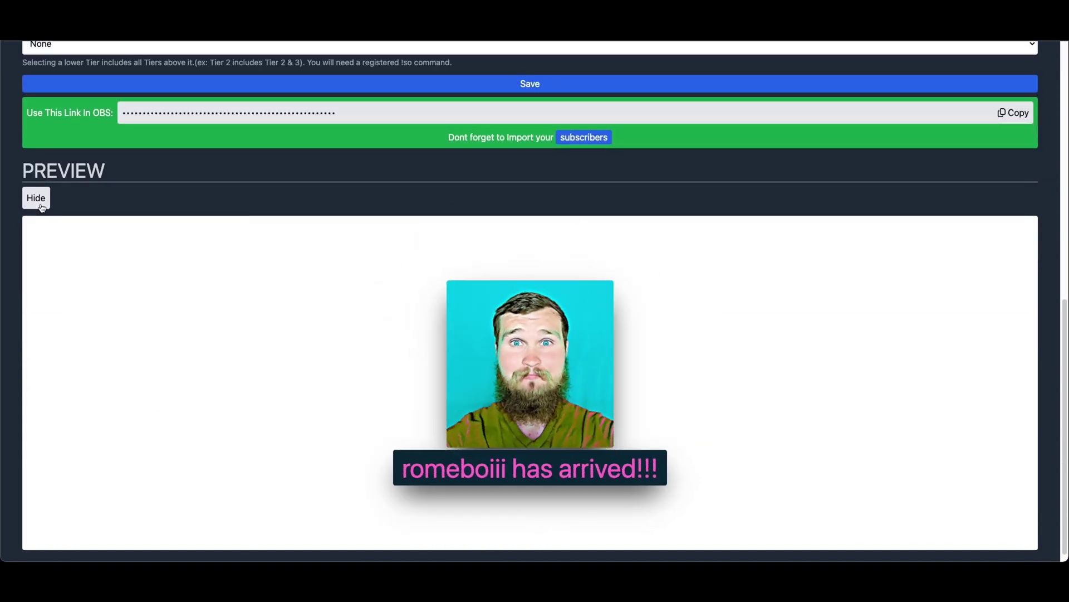
{"action": "left_click", "coordinate": [41, 205]}
{"action": "left_click", "coordinate": [42, 204]}
{"action": "left_click", "coordinate": [42, 205]}
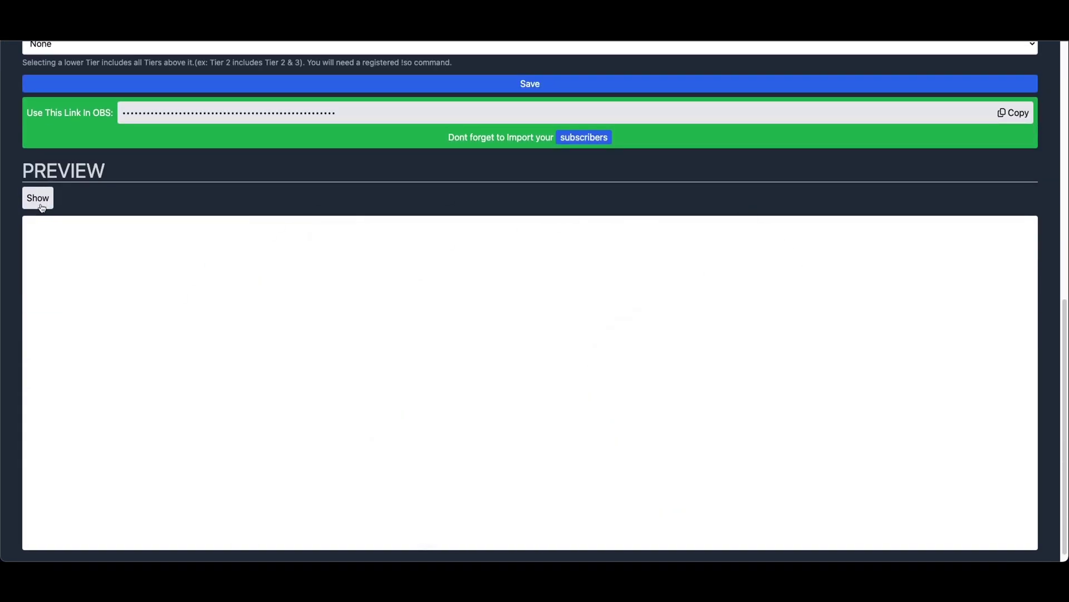
{"action": "left_click", "coordinate": [42, 205]}
Step: Change the alert transition to slide-fade and test it by toggling the alert in the preview
{"action": "scroll", "coordinate": [67, 212], "scroll_direction": "up", "scroll_amount": 8}
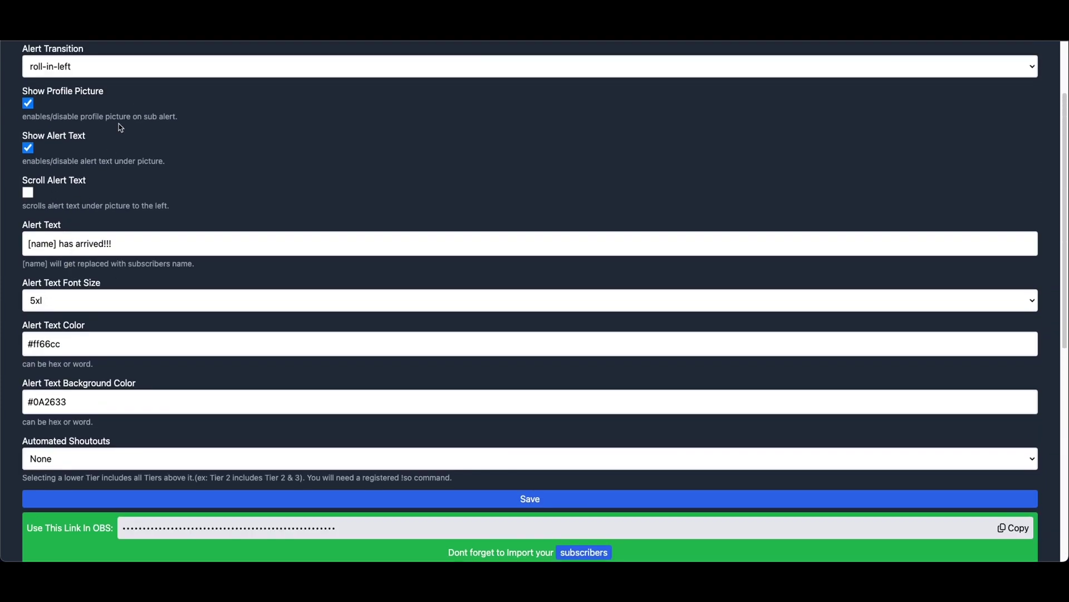
{"action": "left_click", "coordinate": [141, 76]}
{"action": "left_click", "coordinate": [135, 95]}
{"action": "scroll", "coordinate": [148, 321], "scroll_direction": "down", "scroll_amount": 2}
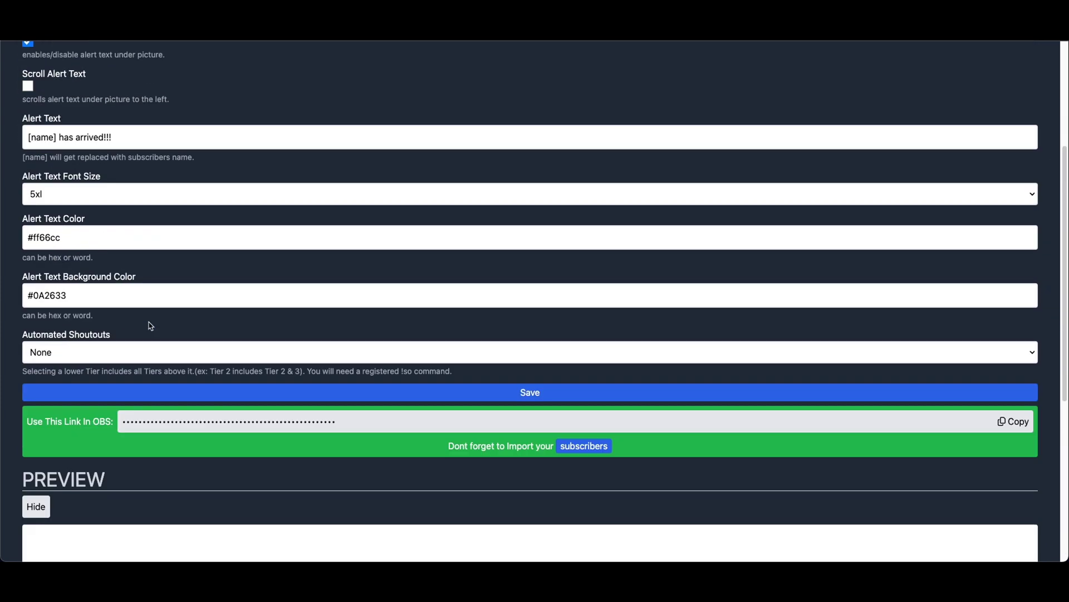
{"action": "scroll", "coordinate": [112, 289], "scroll_direction": "down", "scroll_amount": 5}
{"action": "left_click", "coordinate": [46, 259]}
{"action": "scroll", "coordinate": [46, 259], "scroll_direction": "down", "scroll_amount": 1}
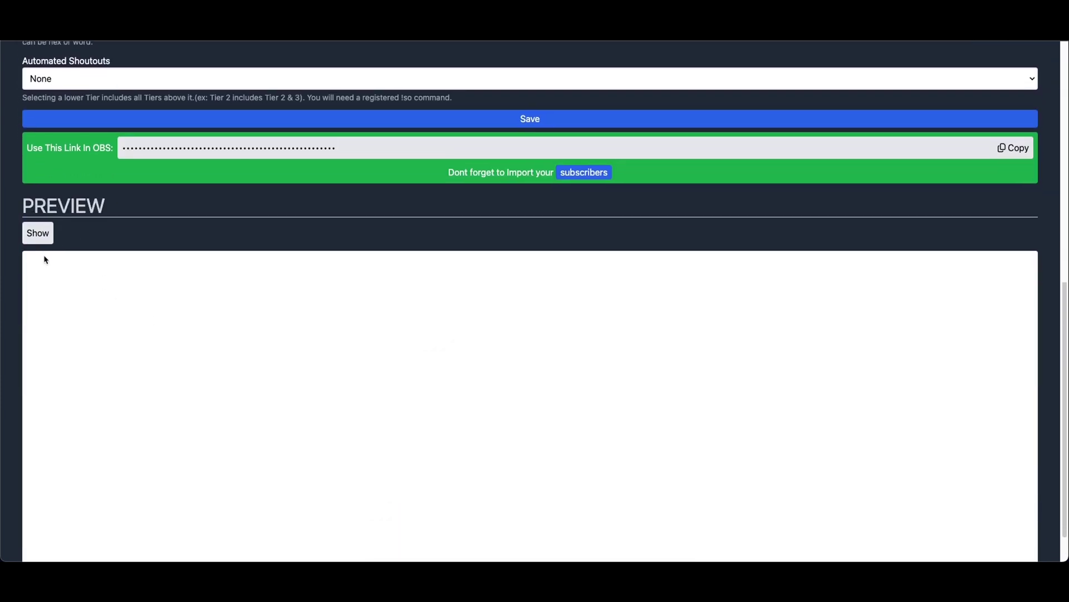
{"action": "left_click", "coordinate": [45, 234]}
{"action": "left_click", "coordinate": [46, 234]}
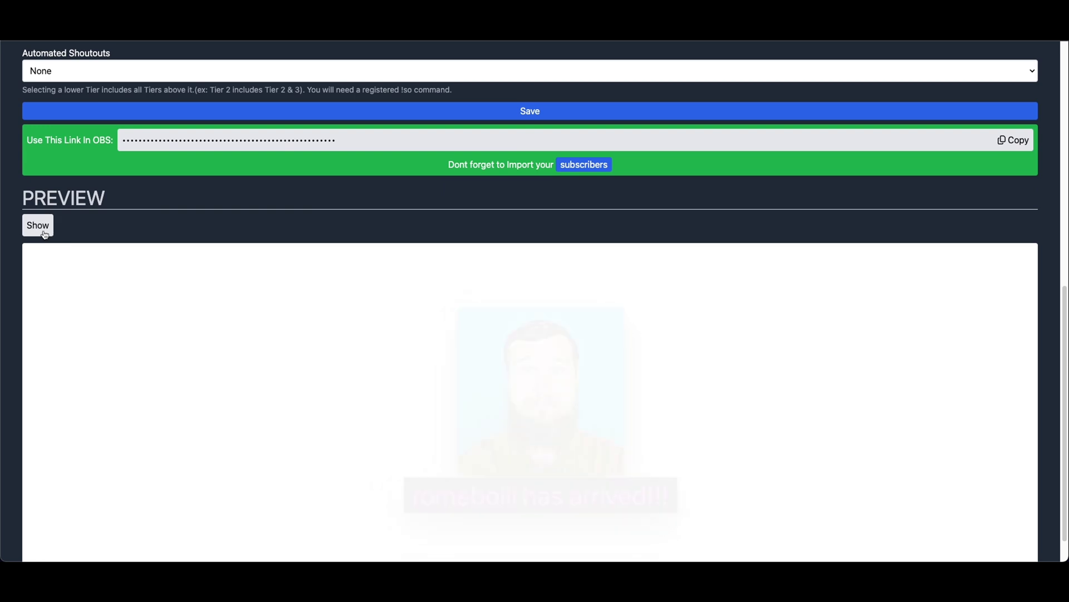
{"action": "left_click", "coordinate": [45, 234]}
Step: Change the alert transition to swirl and test it by hiding and showing the alert in the preview
{"action": "scroll", "coordinate": [89, 243], "scroll_direction": "up", "scroll_amount": 8}
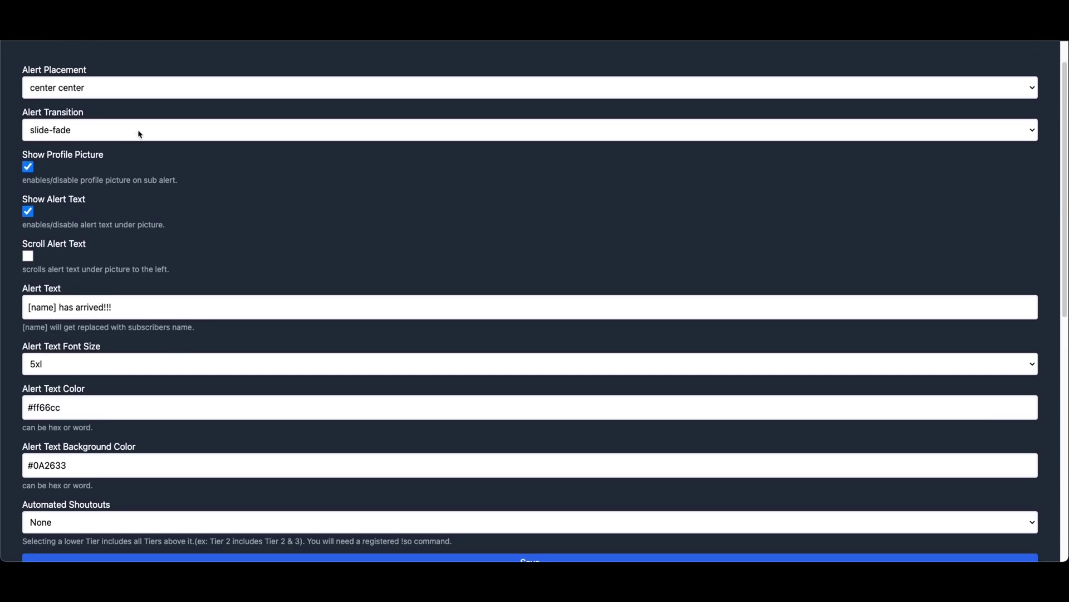
{"action": "left_click", "coordinate": [140, 134]}
{"action": "left_click", "coordinate": [139, 143]}
{"action": "scroll", "coordinate": [150, 375], "scroll_direction": "down", "scroll_amount": 9}
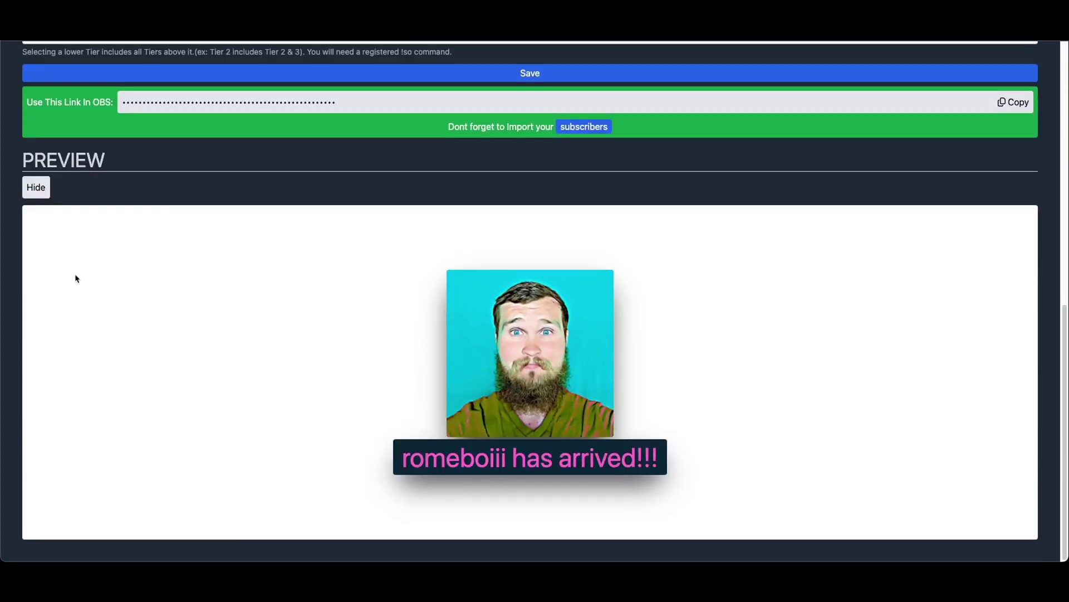
{"action": "left_click", "coordinate": [38, 195]}
{"action": "left_click", "coordinate": [38, 195]}
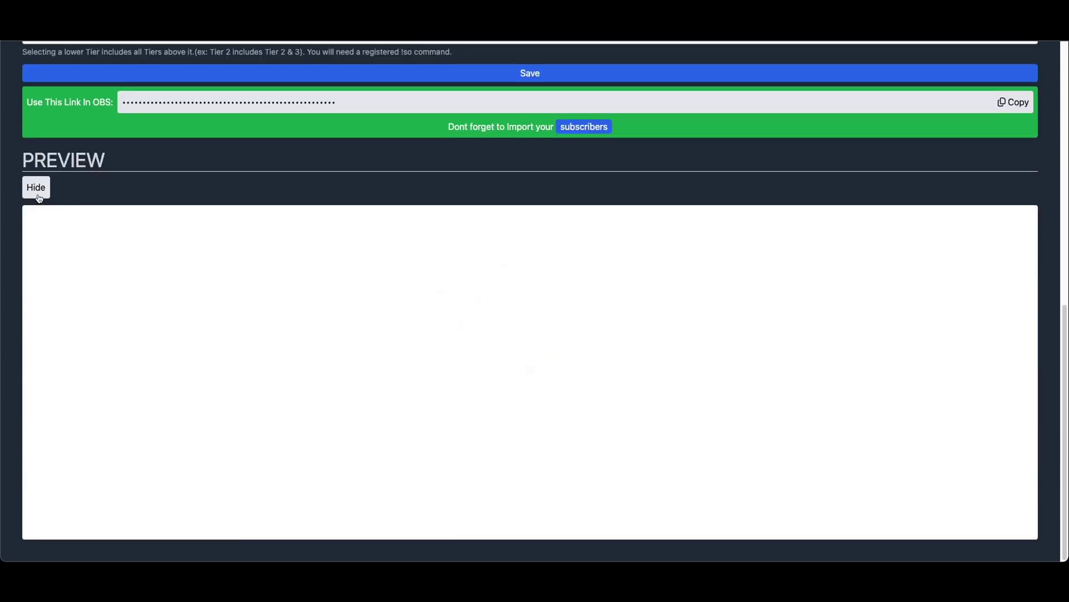
{"action": "left_click", "coordinate": [38, 195]}
{"action": "left_click", "coordinate": [38, 192]}
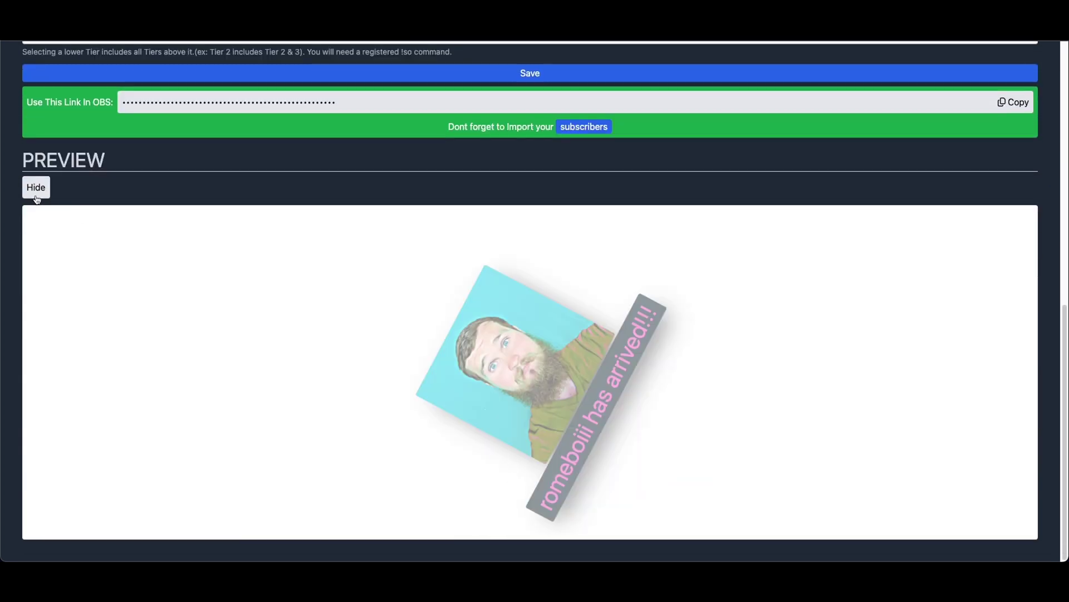
Step: Set the alert transition to tilt-in and replay it several times by hiding and showing the alert in the preview
{"action": "scroll", "coordinate": [74, 218], "scroll_direction": "up", "scroll_amount": 10}
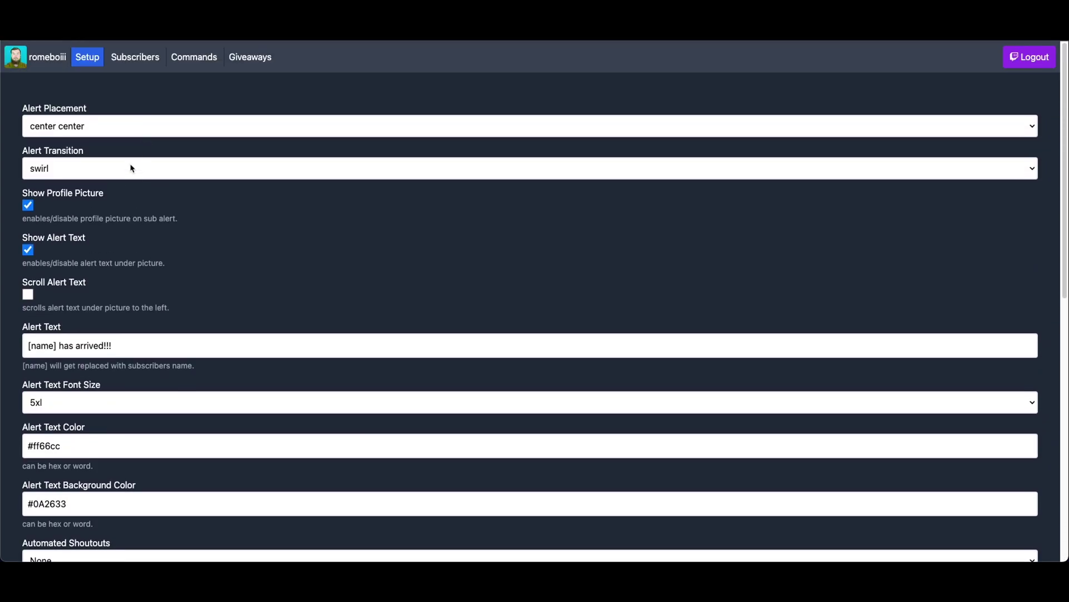
{"action": "left_click", "coordinate": [130, 168]}
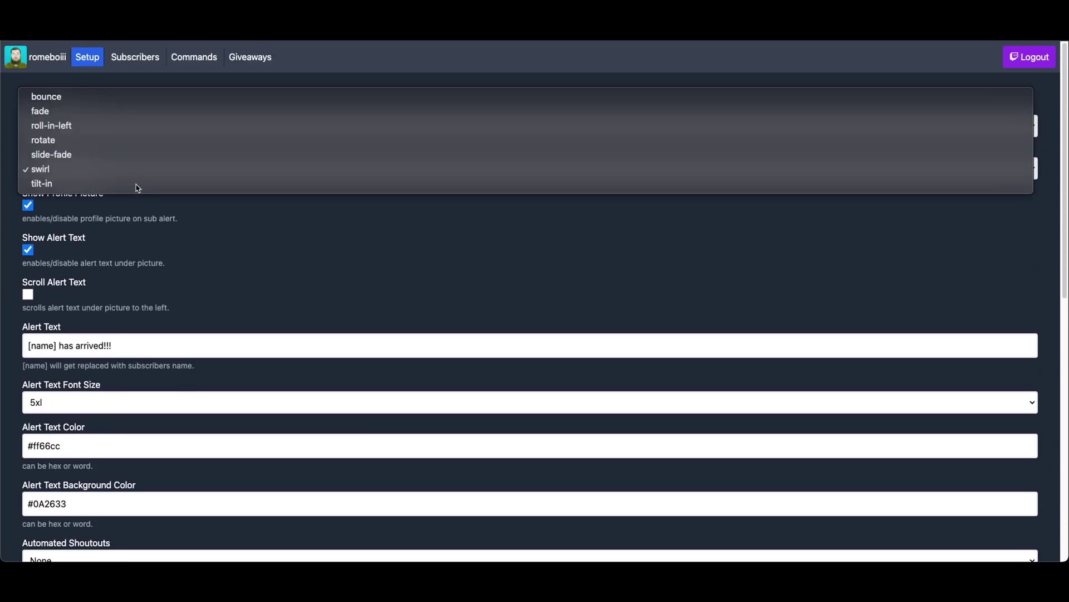
{"action": "left_click", "coordinate": [136, 182]}
{"action": "scroll", "coordinate": [178, 234], "scroll_direction": "down", "scroll_amount": 6}
{"action": "scroll", "coordinate": [89, 275], "scroll_direction": "down", "scroll_amount": 3}
{"action": "left_click", "coordinate": [36, 258]}
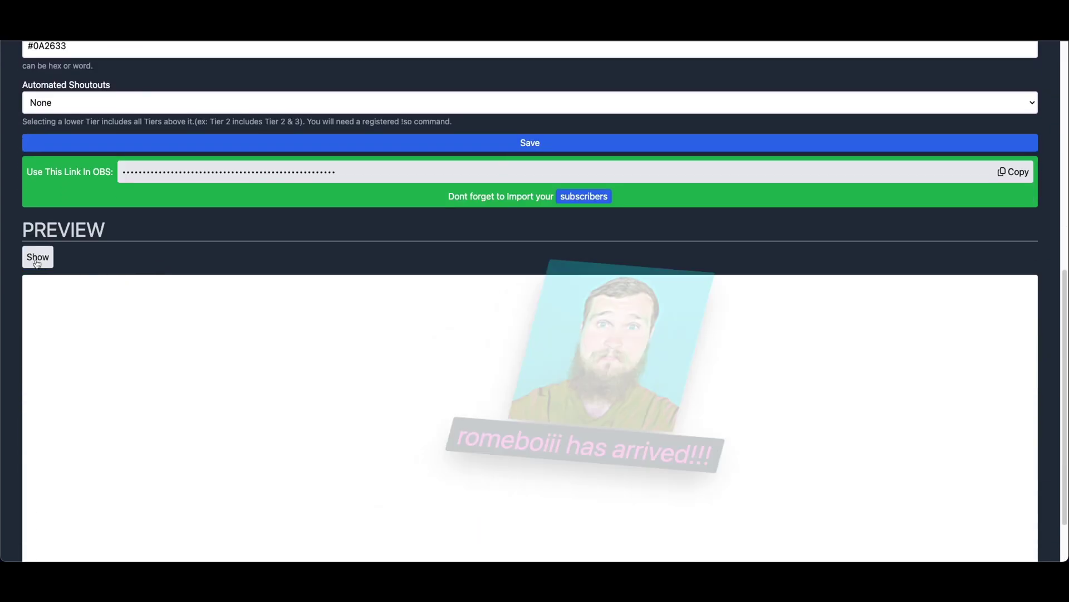
{"action": "scroll", "coordinate": [36, 258], "scroll_direction": "down", "scroll_amount": 2}
{"action": "left_click", "coordinate": [36, 188]}
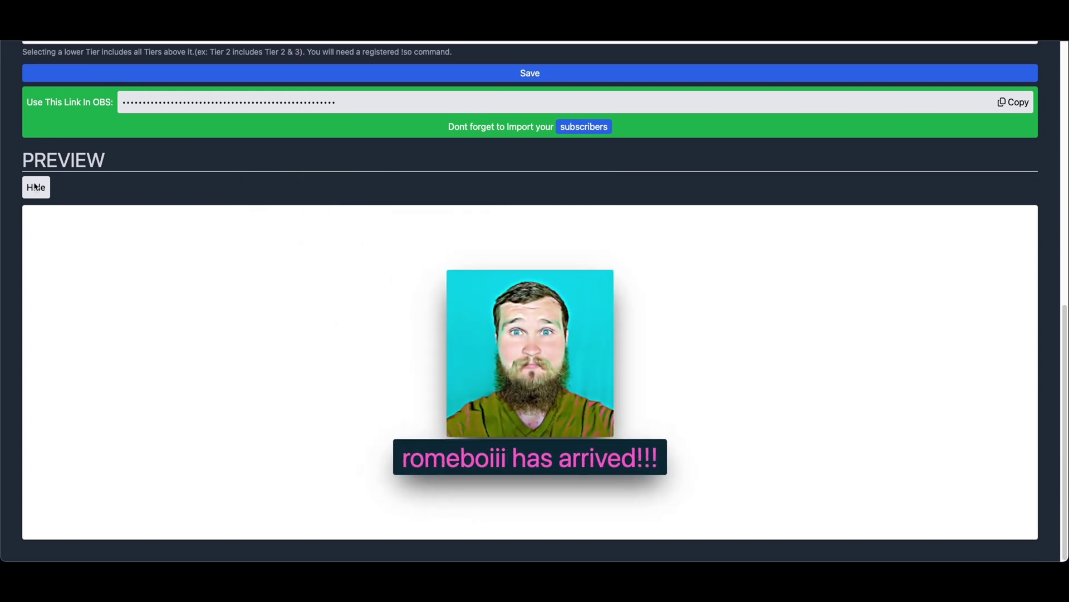
{"action": "left_click", "coordinate": [35, 187]}
{"action": "left_click", "coordinate": [35, 186]}
{"action": "left_click", "coordinate": [35, 187]}
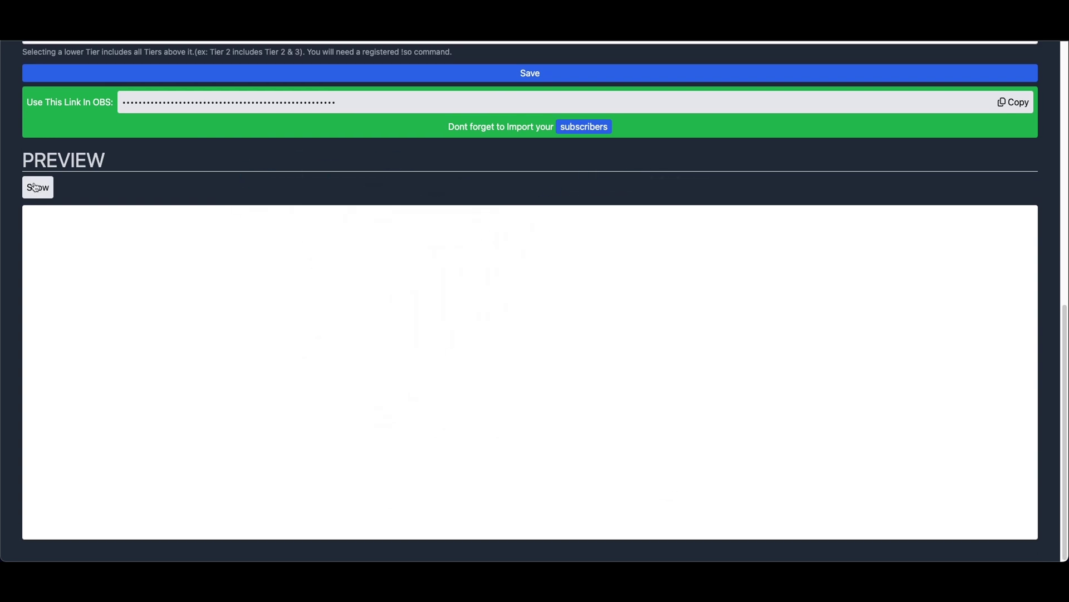
{"action": "left_click", "coordinate": [34, 187]}
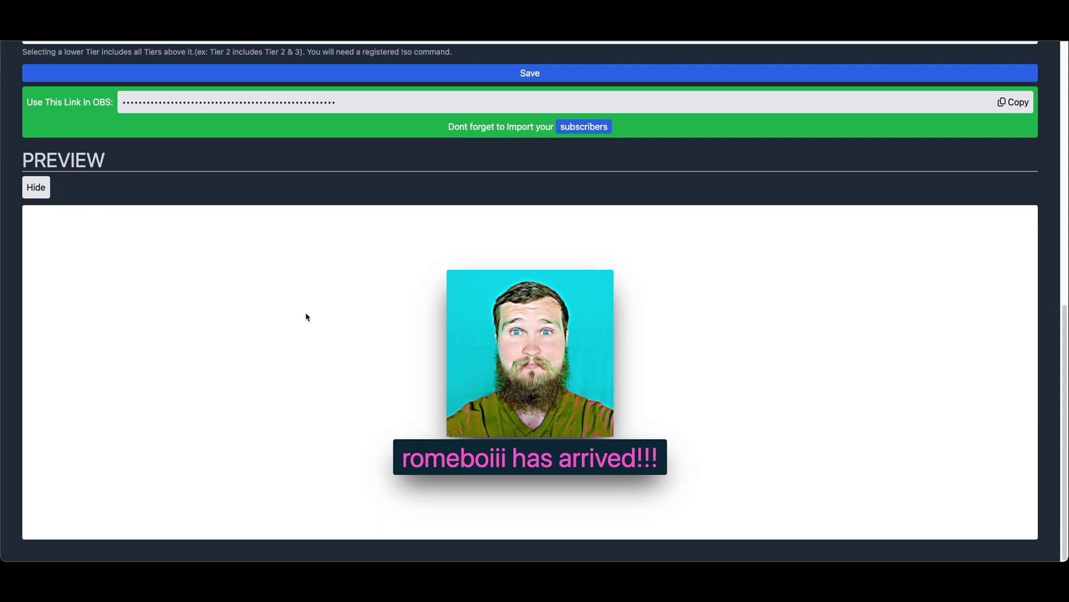
Step: Turn off the profile picture on the alert and check the text-only alert by hiding and showing it in the preview
{"action": "scroll", "coordinate": [301, 315], "scroll_direction": "up", "scroll_amount": 10}
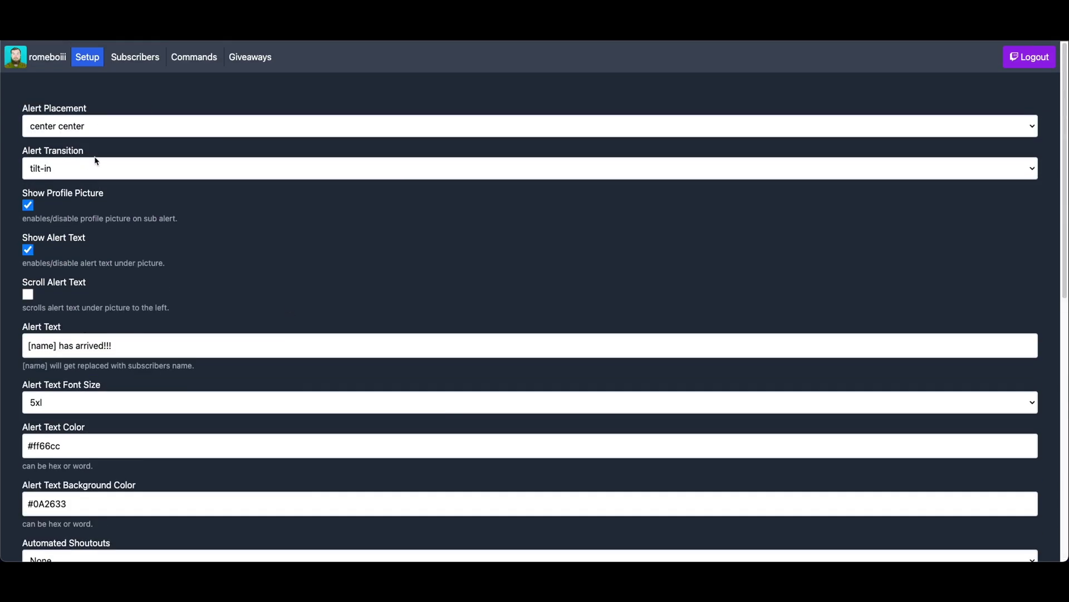
{"action": "scroll", "coordinate": [160, 166], "scroll_direction": "down", "scroll_amount": 1}
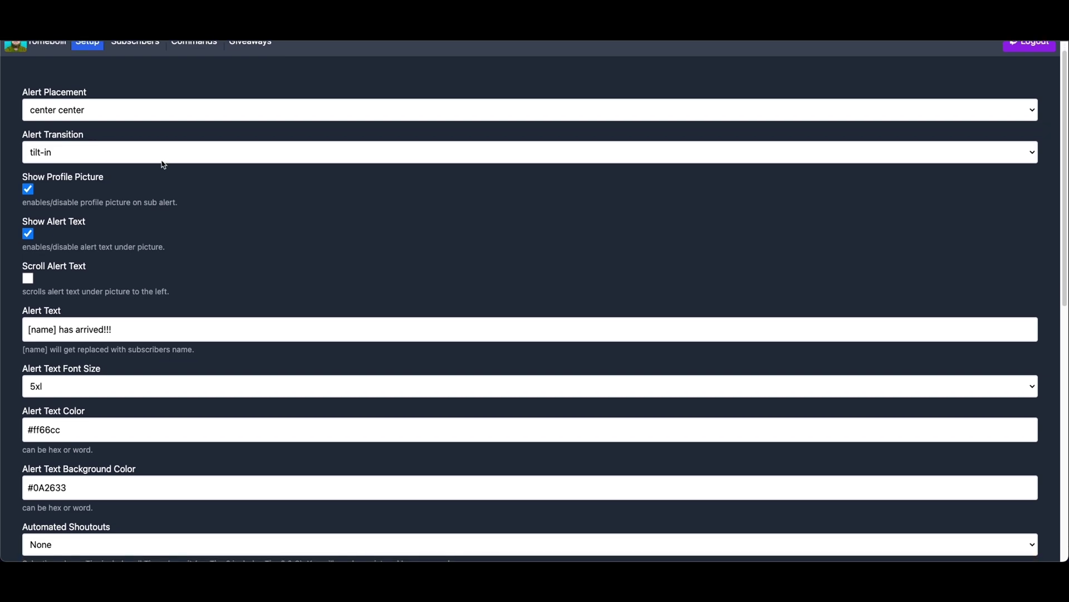
{"action": "scroll", "coordinate": [161, 166], "scroll_direction": "down", "scroll_amount": 7}
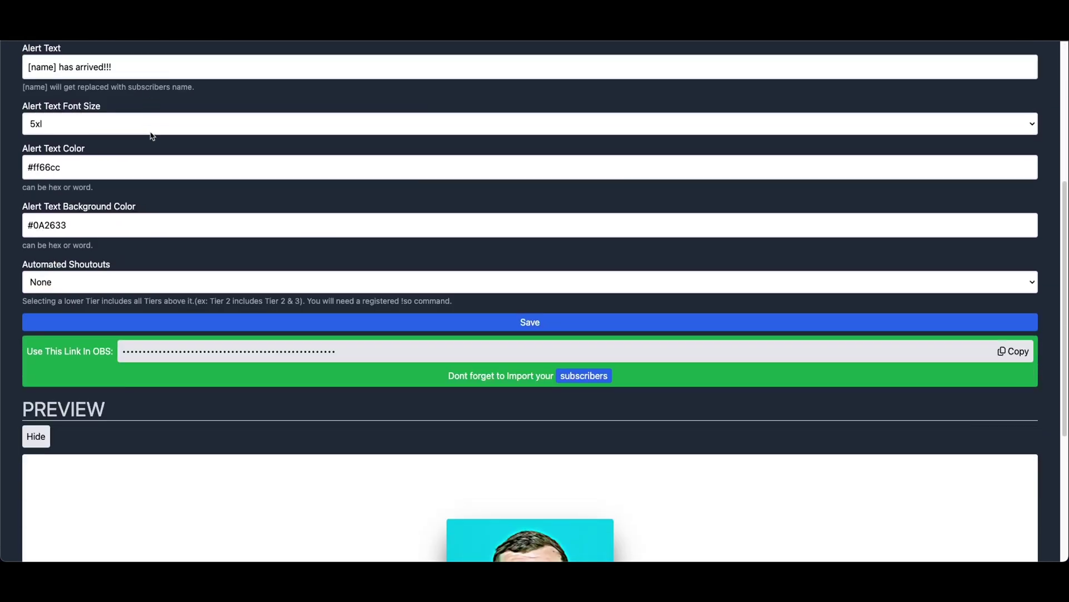
{"action": "scroll", "coordinate": [174, 174], "scroll_direction": "down", "scroll_amount": 2}
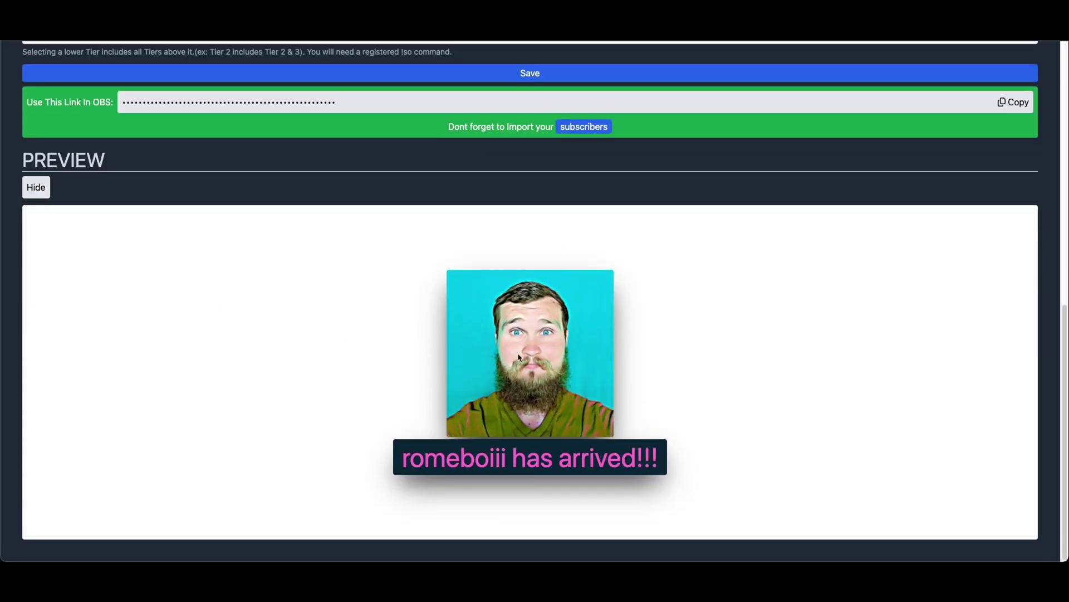
{"action": "scroll", "coordinate": [501, 322], "scroll_direction": "up", "scroll_amount": 7}
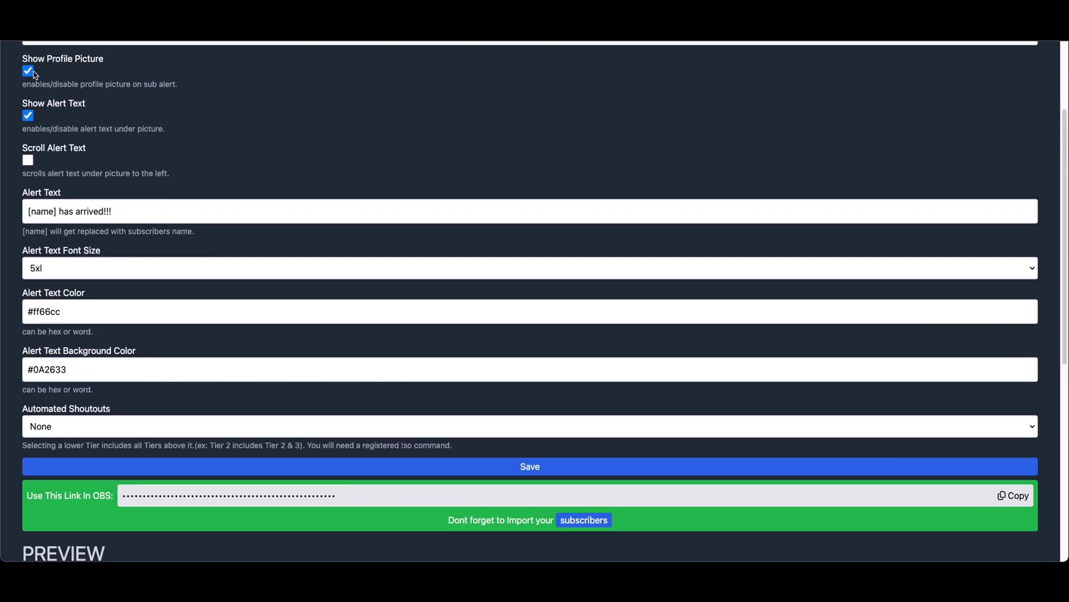
{"action": "left_click", "coordinate": [33, 72]}
{"action": "scroll", "coordinate": [353, 182], "scroll_direction": "down", "scroll_amount": 5}
{"action": "scroll", "coordinate": [281, 245], "scroll_direction": "up", "scroll_amount": 2}
{"action": "scroll", "coordinate": [282, 245], "scroll_direction": "up", "scroll_amount": 4}
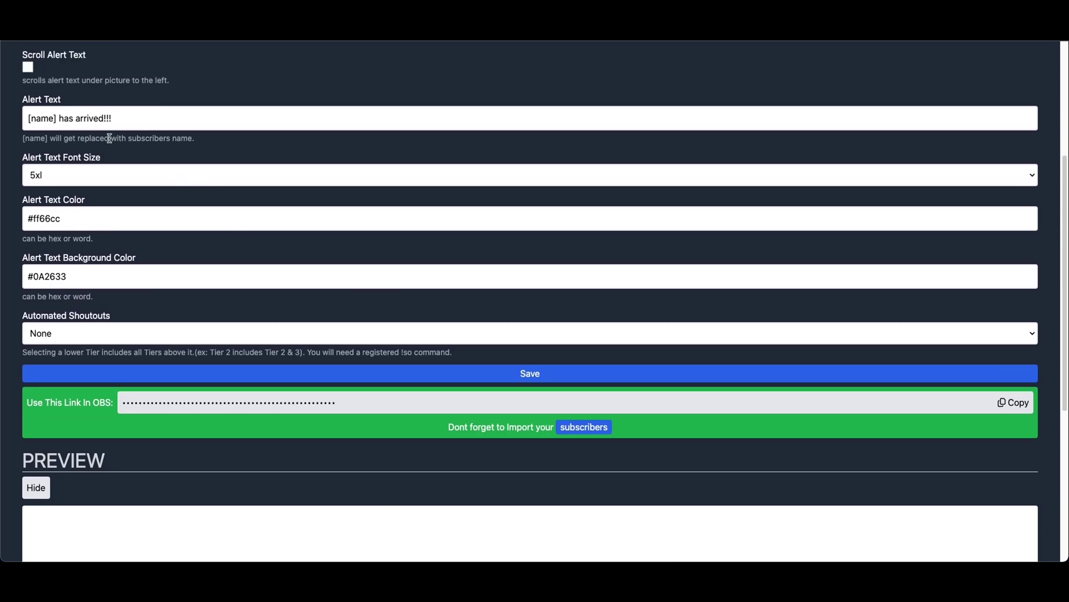
{"action": "scroll", "coordinate": [189, 170], "scroll_direction": "down", "scroll_amount": 6}
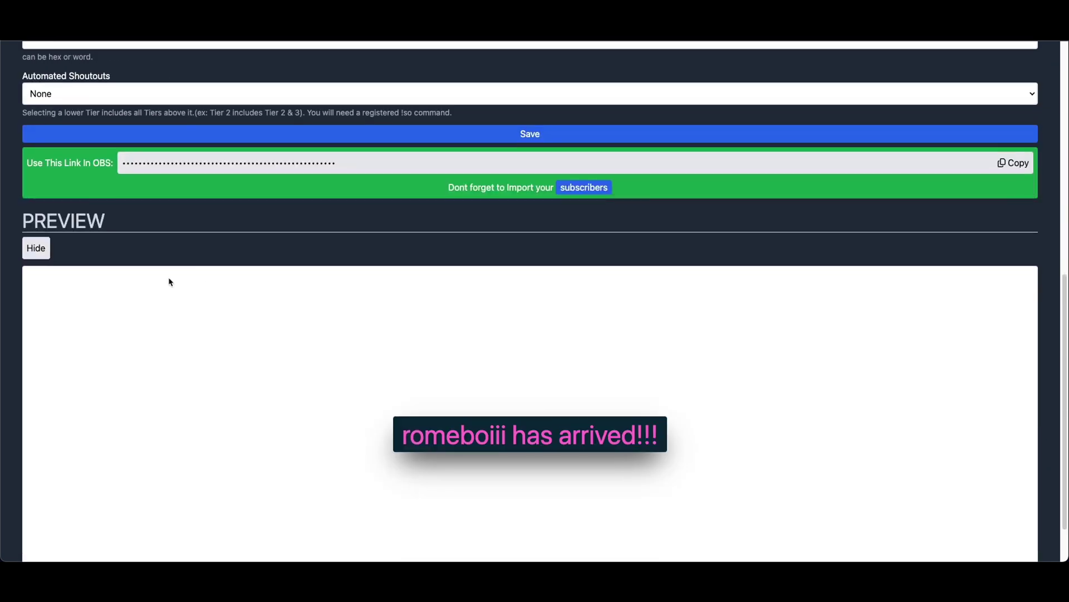
{"action": "left_click", "coordinate": [38, 249]}
{"action": "left_click", "coordinate": [37, 249]}
Step: Set the alert transition to bounce and play it by hiding and showing the text-only alert in the preview
{"action": "scroll", "coordinate": [76, 217], "scroll_direction": "up", "scroll_amount": 9}
{"action": "left_click", "coordinate": [135, 167]}
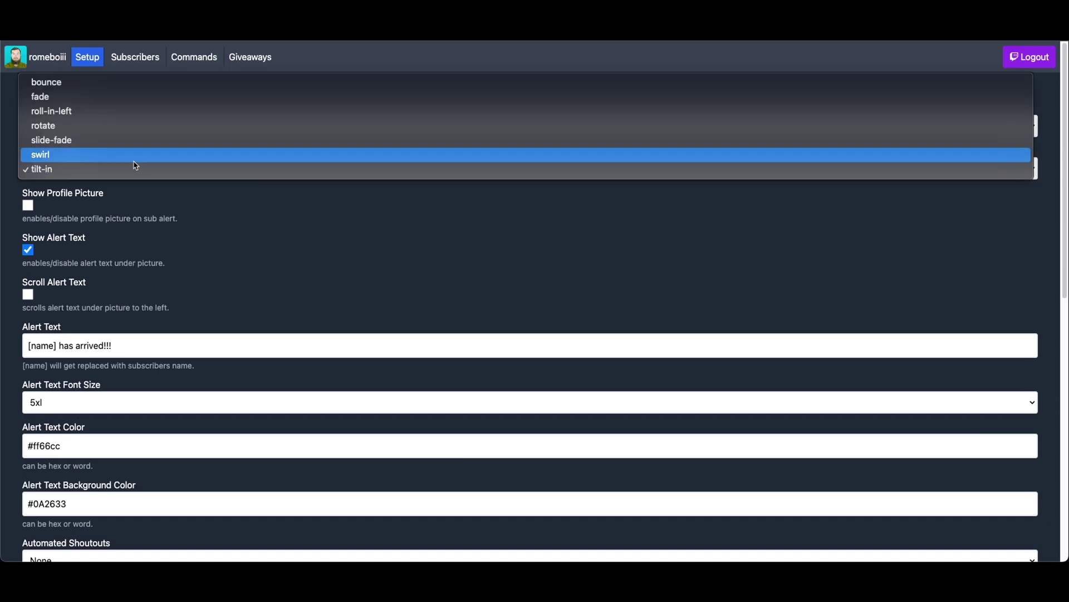
{"action": "left_click", "coordinate": [137, 83]}
{"action": "scroll", "coordinate": [167, 334], "scroll_direction": "down", "scroll_amount": 7}
{"action": "scroll", "coordinate": [171, 369], "scroll_direction": "down", "scroll_amount": 3}
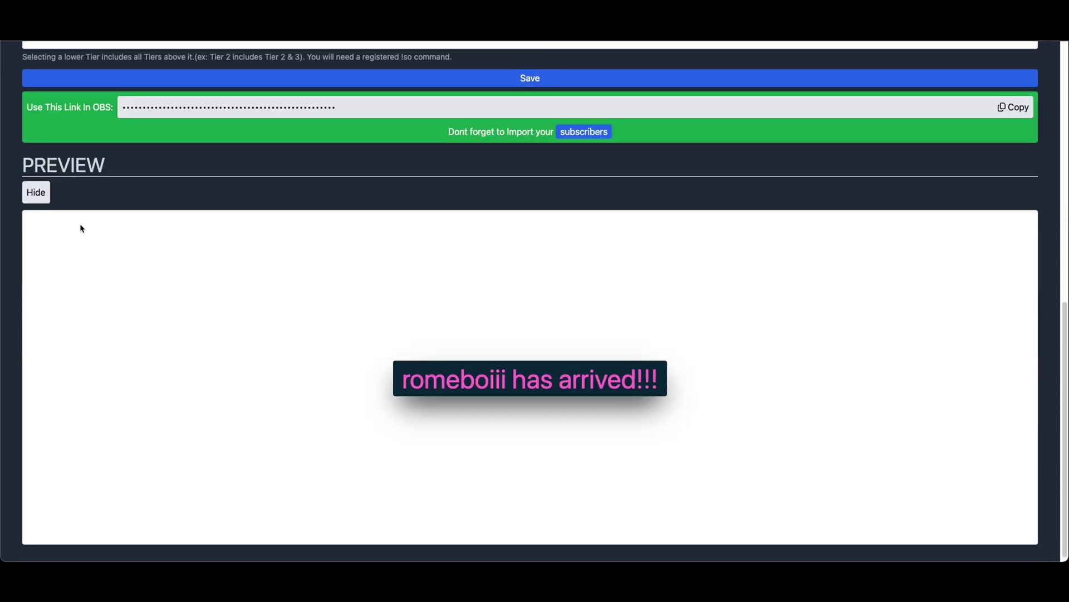
{"action": "left_click", "coordinate": [40, 195]}
{"action": "left_click", "coordinate": [44, 199]}
{"action": "left_click", "coordinate": [44, 199]}
{"action": "left_click", "coordinate": [44, 200]}
Step: Turn the profile picture on the alert back on
{"action": "scroll", "coordinate": [258, 274], "scroll_direction": "up", "scroll_amount": 8}
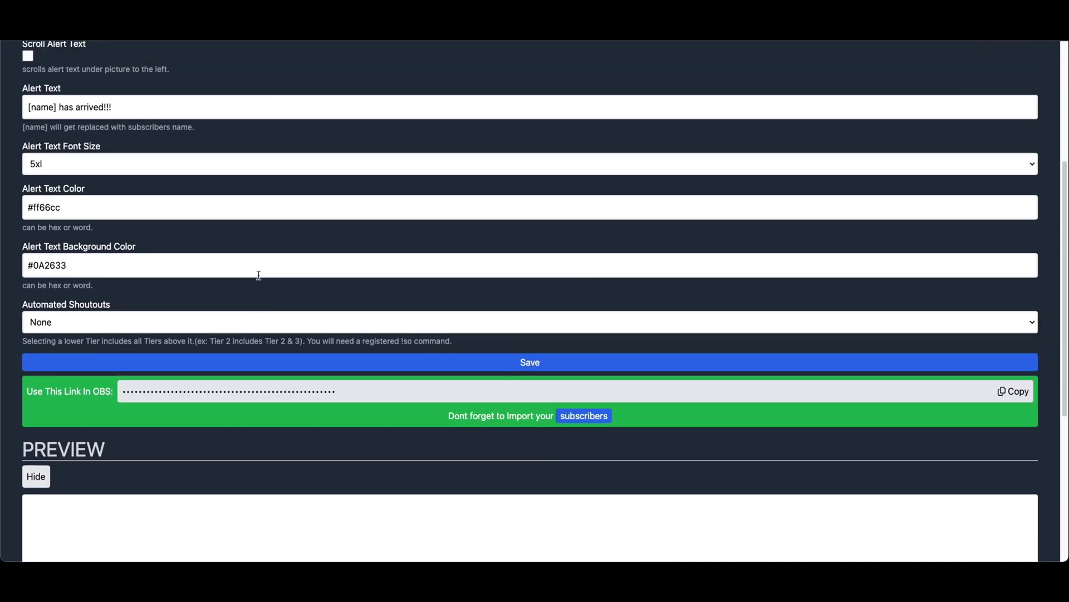
{"action": "left_click", "coordinate": [27, 135]}
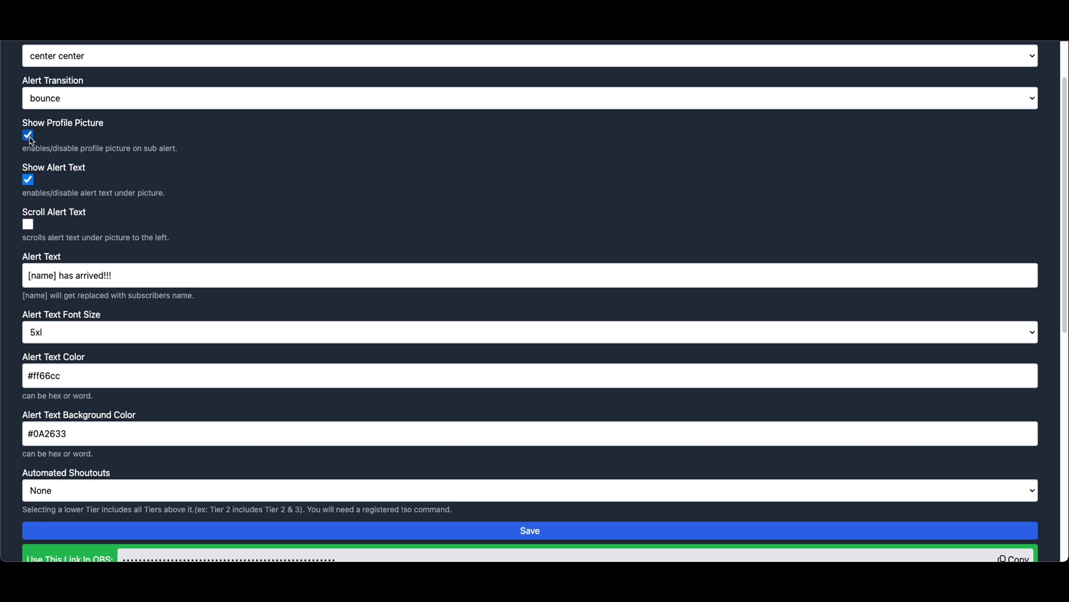
{"action": "scroll", "coordinate": [83, 176], "scroll_direction": "down", "scroll_amount": 1}
Step: Turn off the alert text and check the picture-only alert in the preview
{"action": "left_click", "coordinate": [27, 178]}
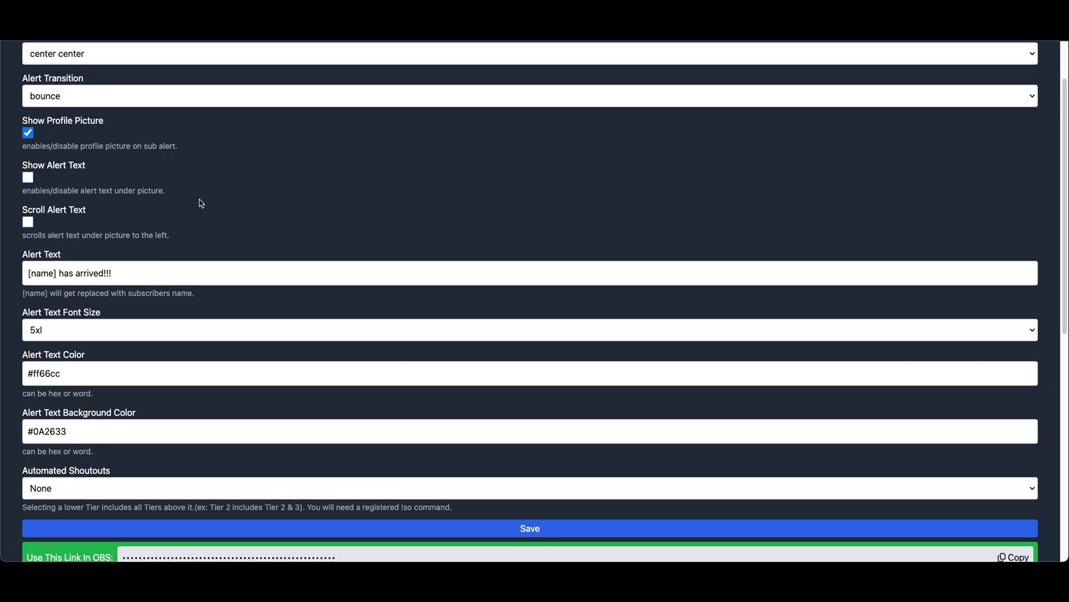
{"action": "scroll", "coordinate": [202, 203], "scroll_direction": "down", "scroll_amount": 6}
{"action": "scroll", "coordinate": [406, 447], "scroll_direction": "down", "scroll_amount": 2}
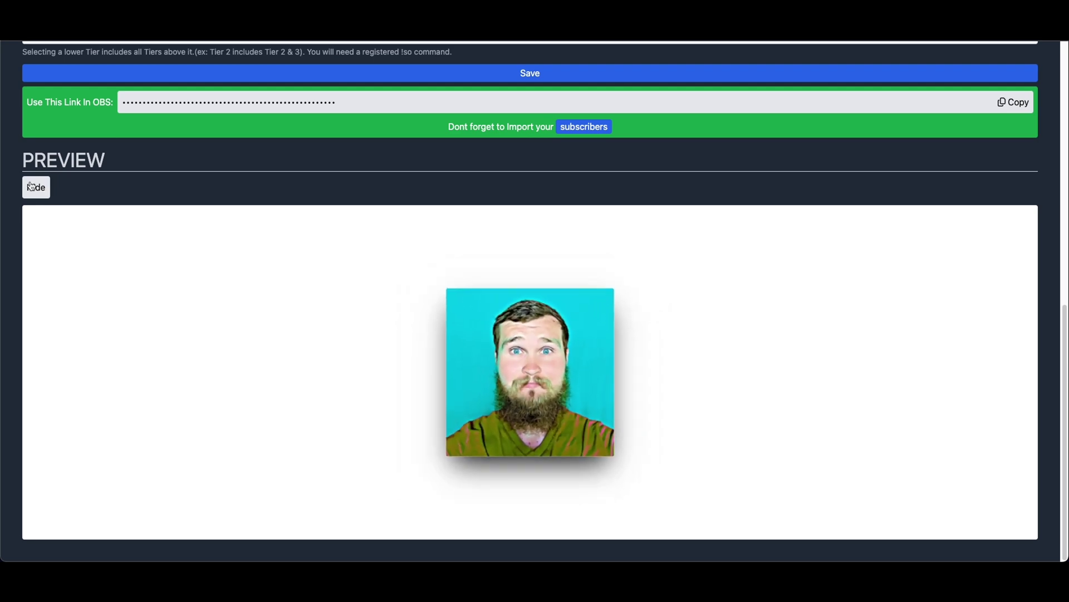
Step: Turn the alert text under the profile picture back on
{"action": "scroll", "coordinate": [76, 180], "scroll_direction": "up", "scroll_amount": 5}
{"action": "scroll", "coordinate": [78, 176], "scroll_direction": "up", "scroll_amount": 3}
{"action": "left_click", "coordinate": [28, 217]}
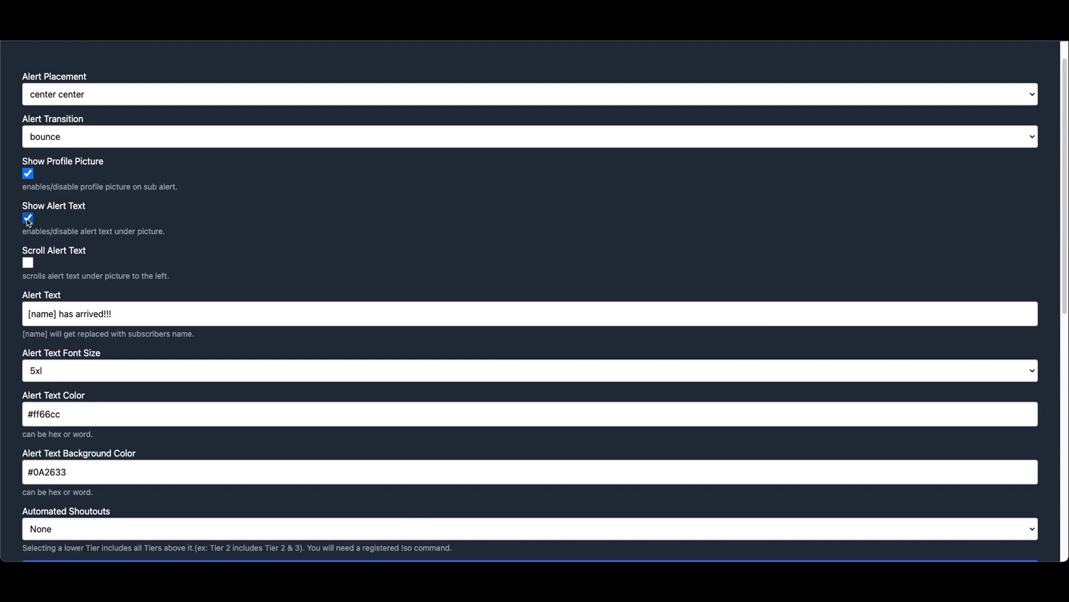
{"action": "scroll", "coordinate": [167, 181], "scroll_direction": "down", "scroll_amount": 2}
{"action": "scroll", "coordinate": [60, 162], "scroll_direction": "down", "scroll_amount": 1}
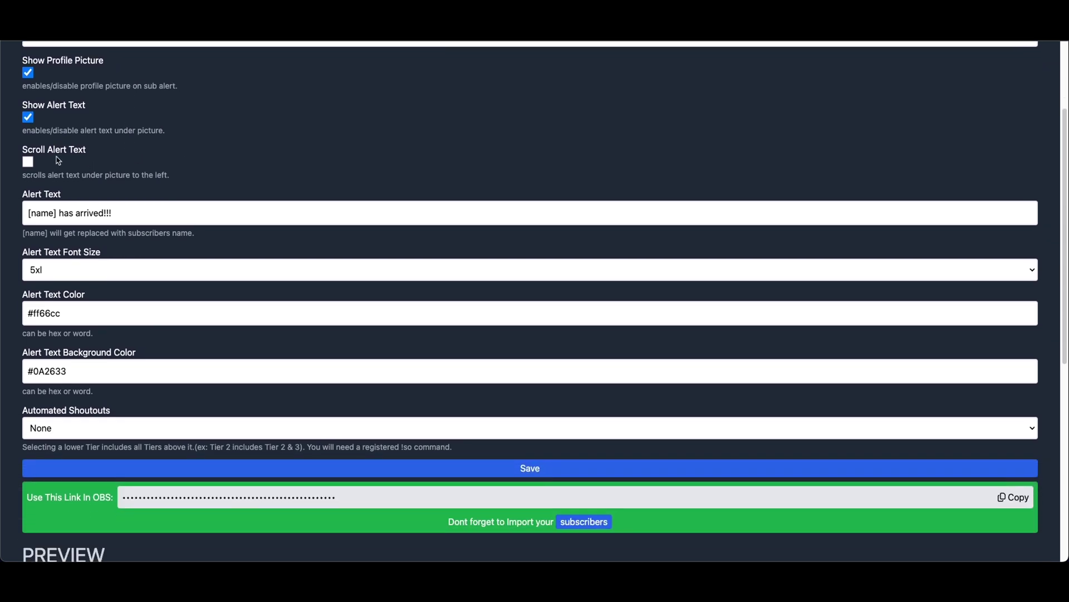
{"action": "scroll", "coordinate": [49, 152], "scroll_direction": "down", "scroll_amount": 1}
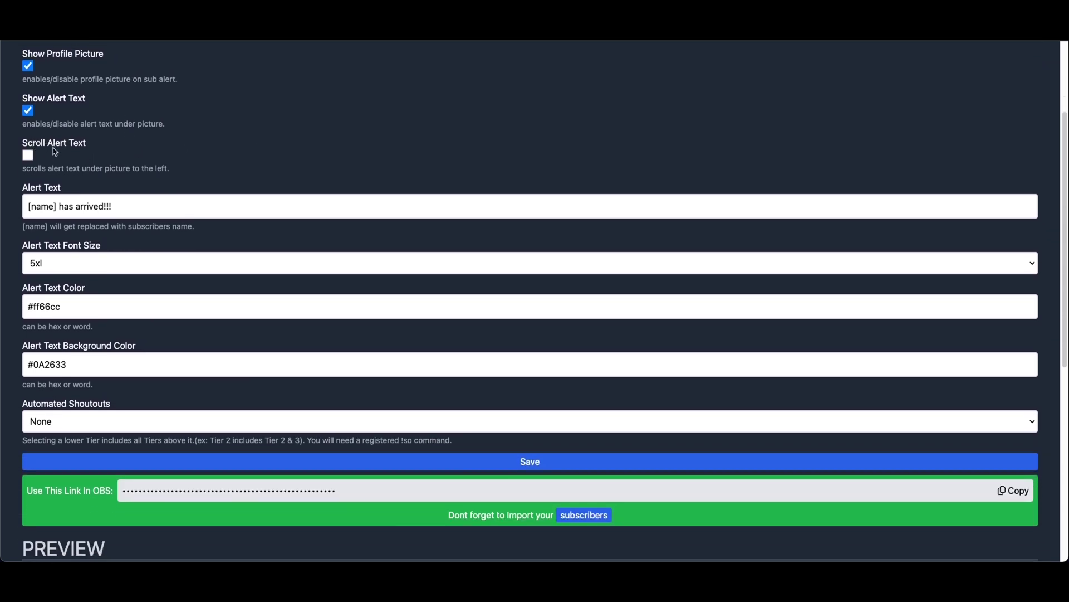
Step: Turn on alert text scrolling, check the scrolling text in the preview, and turn scrolling back off
{"action": "left_click", "coordinate": [28, 132]}
{"action": "scroll", "coordinate": [151, 165], "scroll_direction": "down", "scroll_amount": 5}
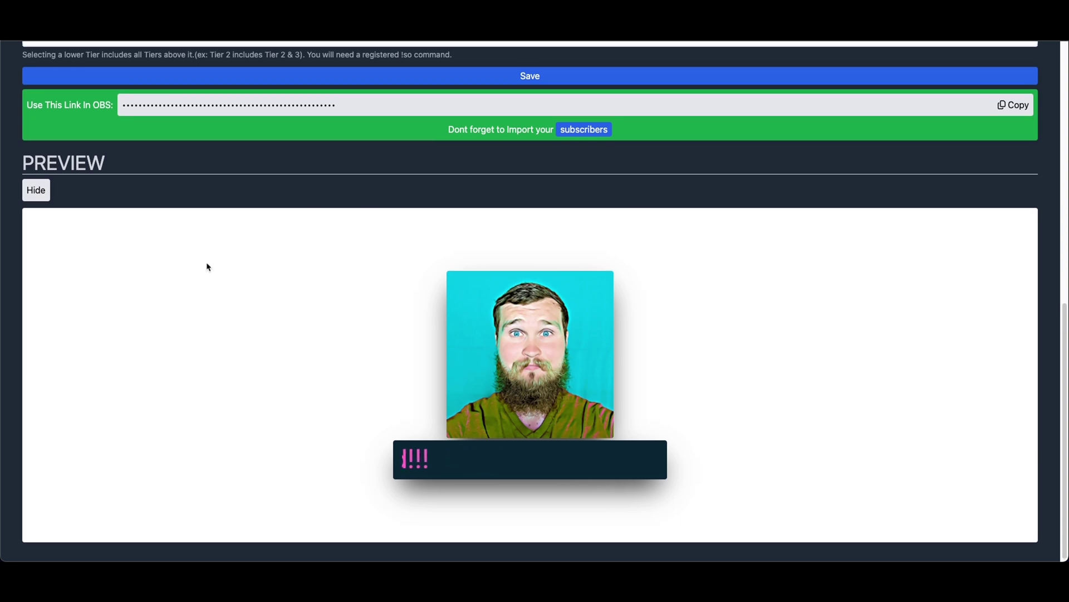
{"action": "scroll", "coordinate": [207, 267], "scroll_direction": "up", "scroll_amount": 6}
{"action": "left_click", "coordinate": [27, 120]}
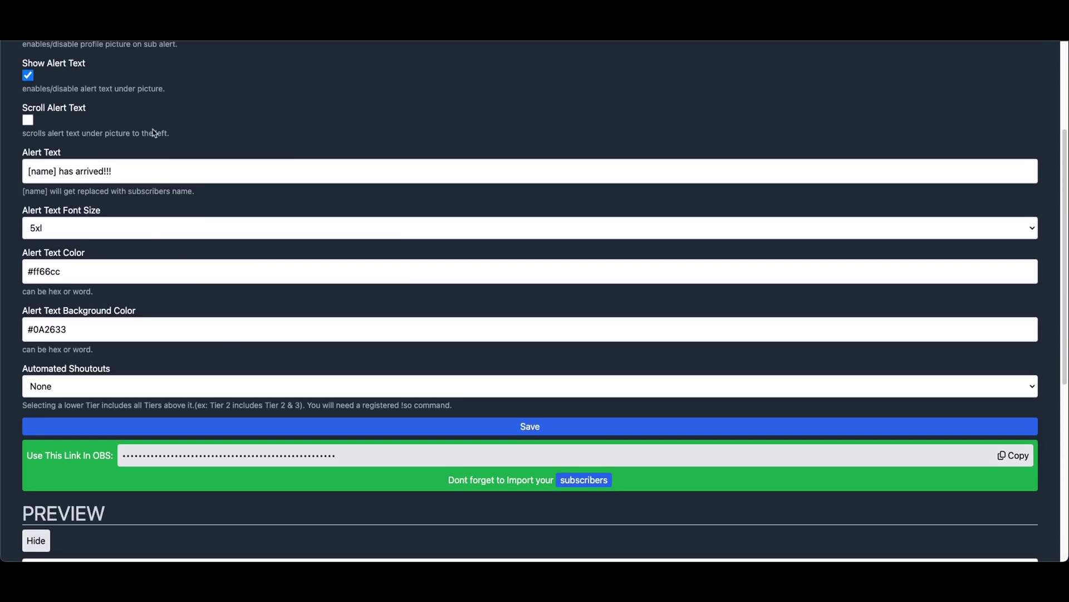
Step: Compare the alert wording in the preview with the [name] placeholder and the words after it in the alert text setting
{"action": "scroll", "coordinate": [145, 156], "scroll_direction": "down", "scroll_amount": 2}
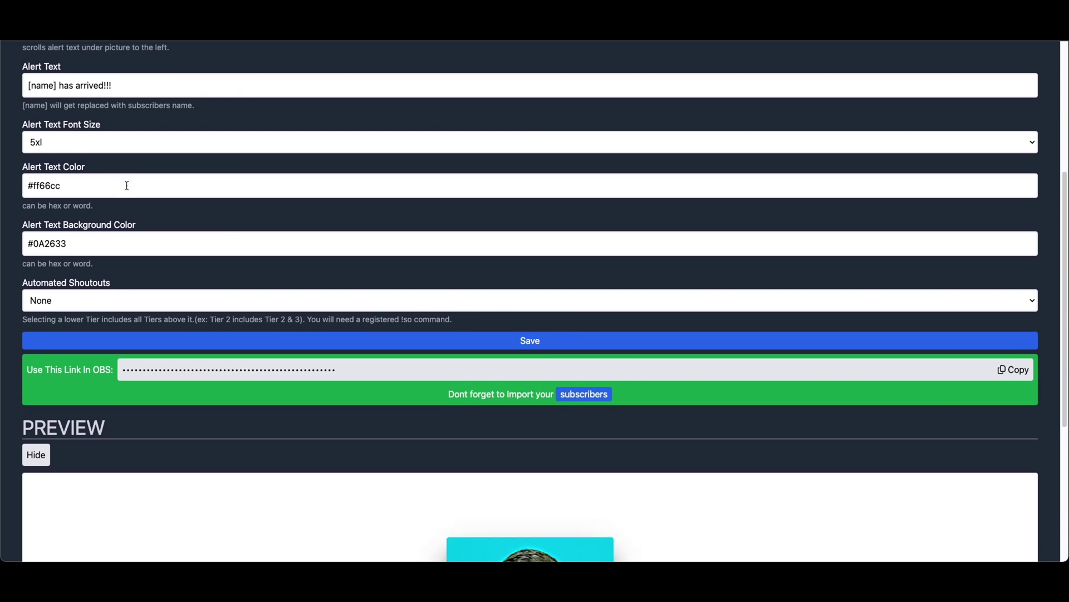
{"action": "scroll", "coordinate": [479, 453], "scroll_direction": "down", "scroll_amount": 5}
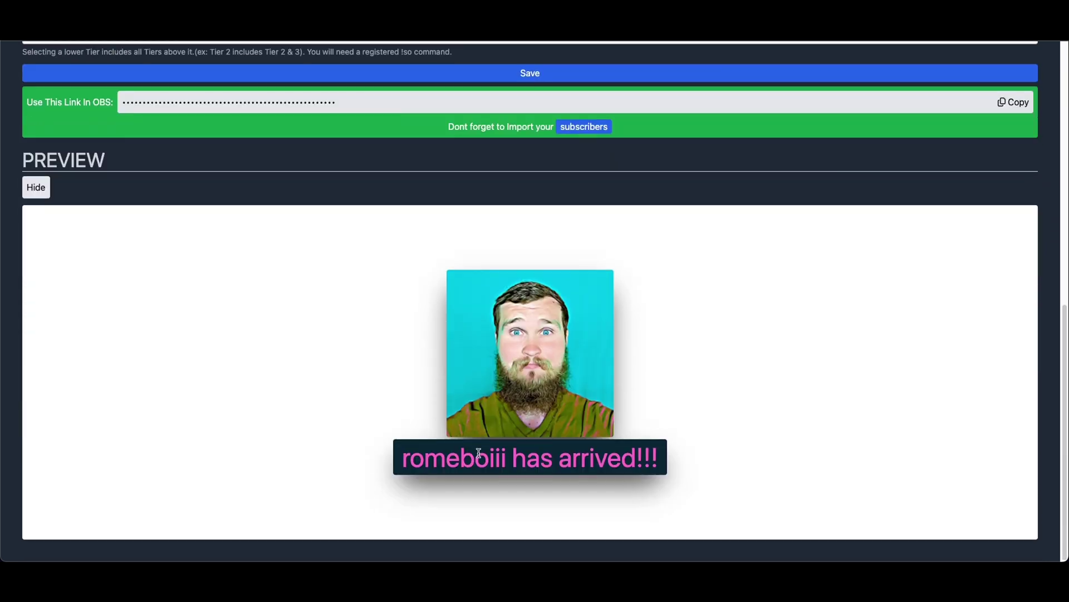
{"action": "double_click", "coordinate": [479, 453]}
{"action": "mouse_move", "coordinate": [505, 458]}
{"action": "left_mouse_down"}
{"action": "mouse_move", "coordinate": [489, 458]}
{"action": "mouse_move", "coordinate": [501, 458]}
{"action": "left_mouse_up"}
{"action": "left_click", "coordinate": [522, 460]}
{"action": "scroll", "coordinate": [162, 90], "scroll_direction": "up", "scroll_amount": 7}
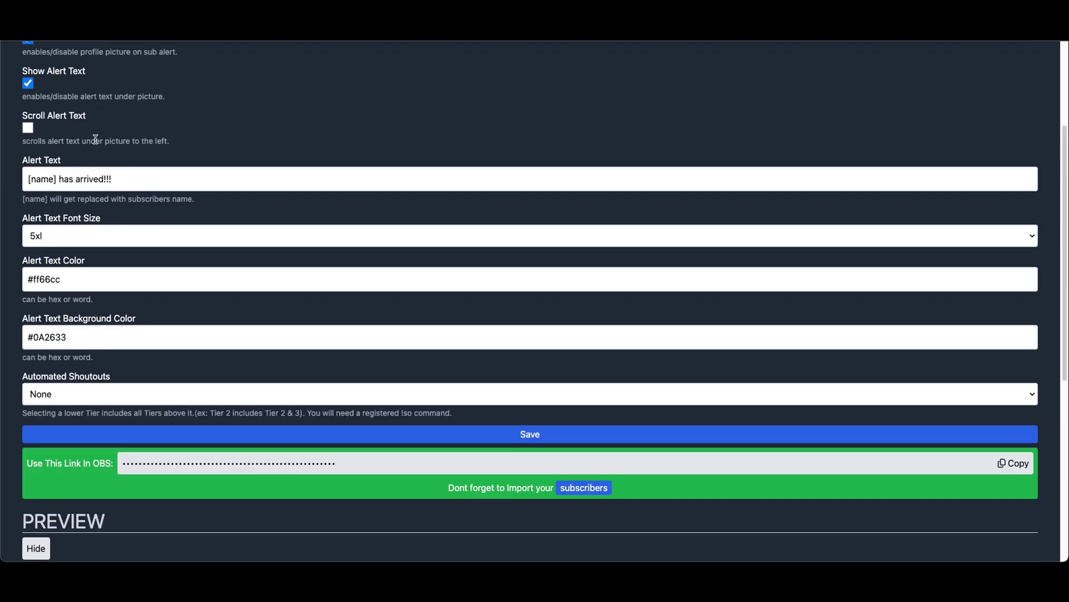
{"action": "left_click", "coordinate": [61, 184]}
{"action": "left_click_drag", "start_coordinate": [53, 179], "coordinate": [23, 179]}
{"action": "left_click", "coordinate": [23, 180]}
{"action": "double_click", "coordinate": [36, 180]}
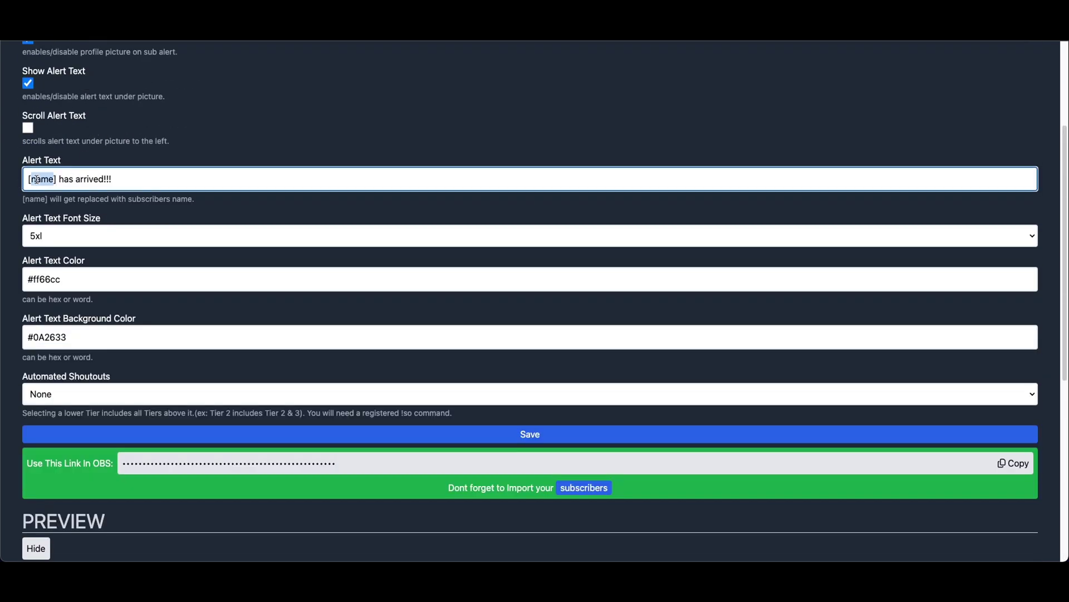
{"action": "left_click", "coordinate": [55, 179]}
{"action": "left_click_drag", "start_coordinate": [55, 179], "coordinate": [25, 182]}
{"action": "double_click", "coordinate": [68, 179]}
{"action": "double_click", "coordinate": [97, 179]}
{"action": "left_click", "coordinate": [81, 180]}
Step: Delete the words after the placeholder so the alert text is only "[name]", and check it in the preview
{"action": "left_click_drag", "start_coordinate": [59, 179], "coordinate": [120, 180]}
{"action": "key", "text": "BackSpace"}
{"action": "key", "text": "BackSpace"}
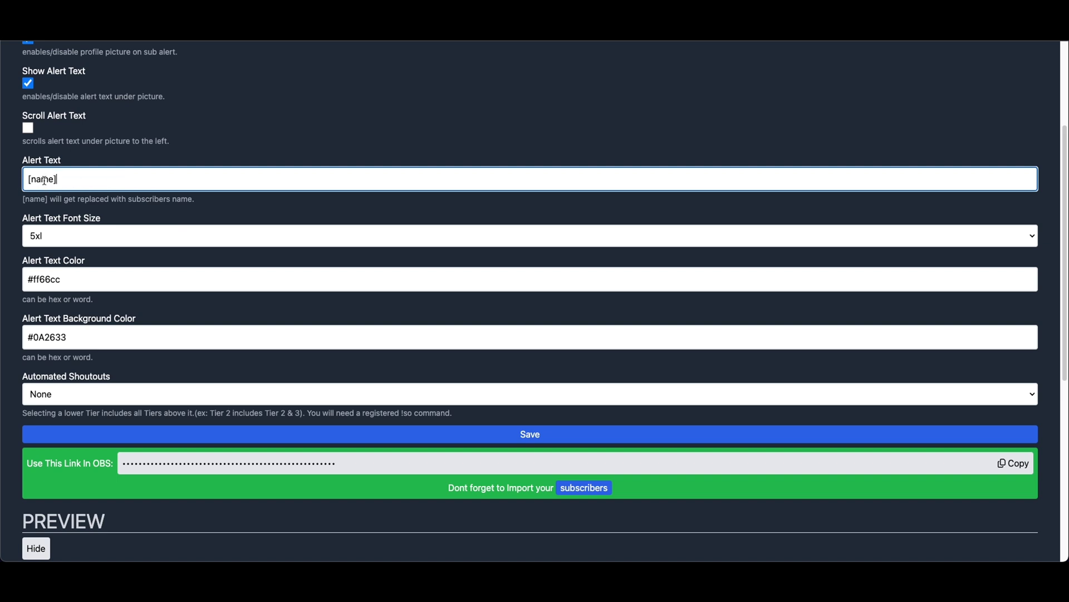
{"action": "scroll", "coordinate": [56, 178], "scroll_direction": "down", "scroll_amount": 6}
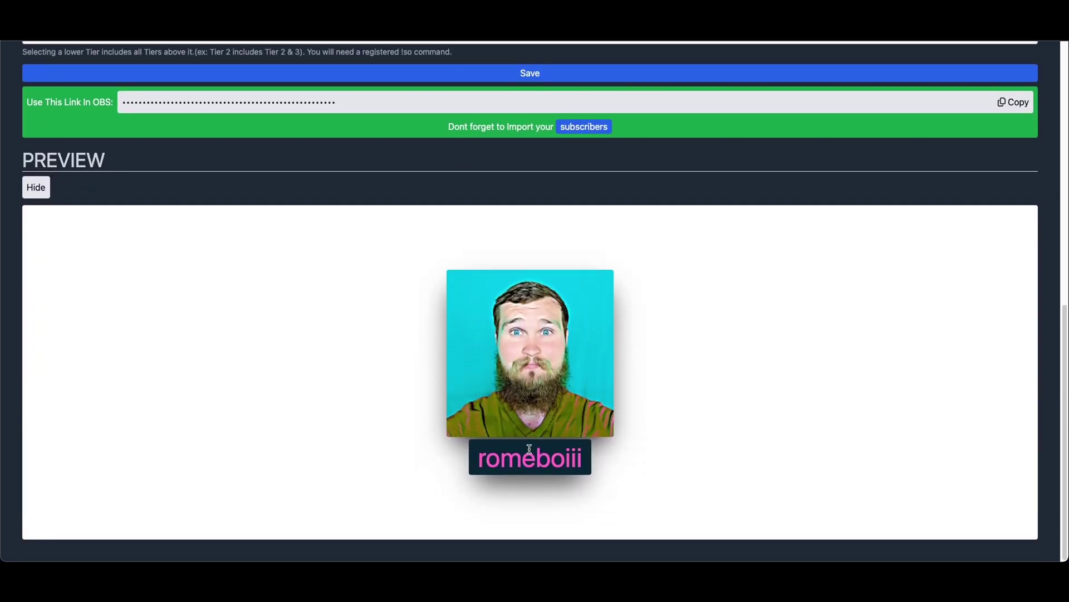
{"action": "double_click", "coordinate": [533, 459]}
{"action": "left_click", "coordinate": [543, 460]}
{"action": "scroll", "coordinate": [440, 329], "scroll_direction": "up", "scroll_amount": 6}
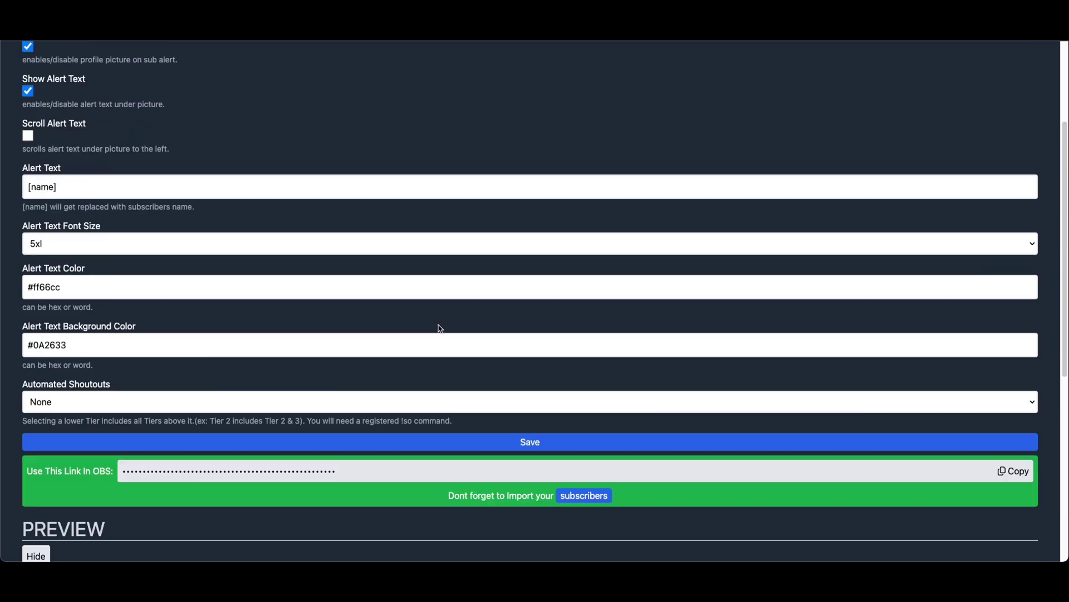
Step: Set the alert text to "The [name] is here!" and check the wording in the preview
{"action": "left_click", "coordinate": [66, 188]}
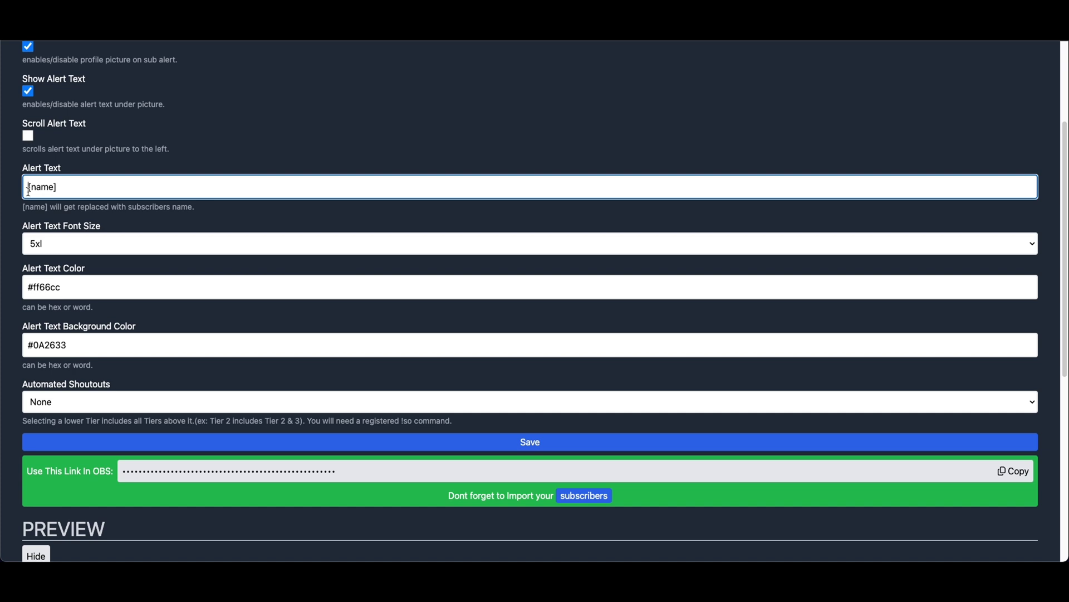
{"action": "type", "text": "The [name] is here!"}
{"action": "scroll", "coordinate": [191, 222], "scroll_direction": "down", "scroll_amount": 7}
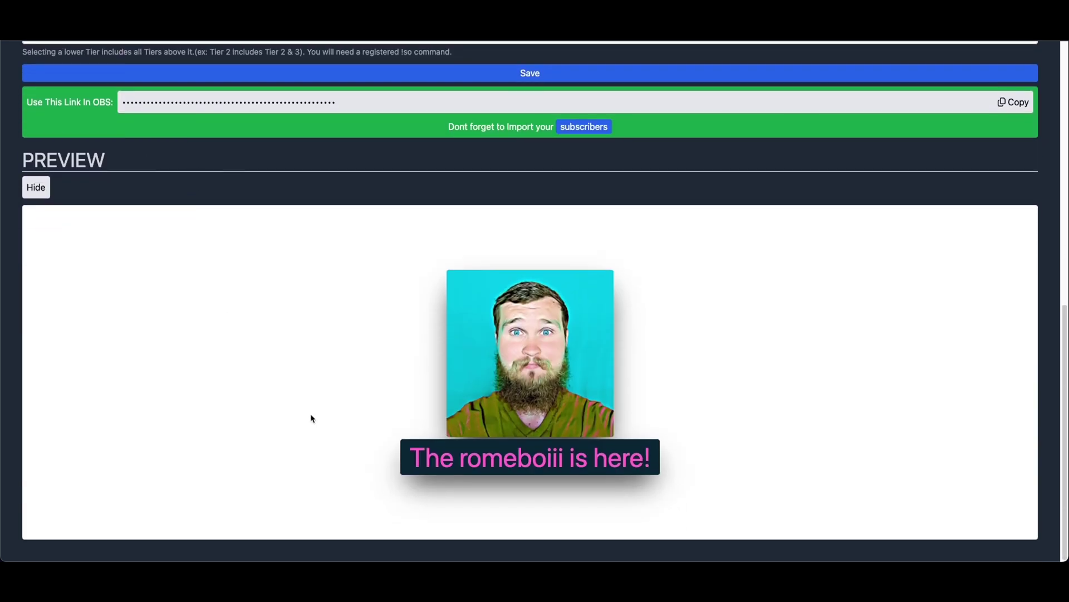
{"action": "double_click", "coordinate": [510, 459]}
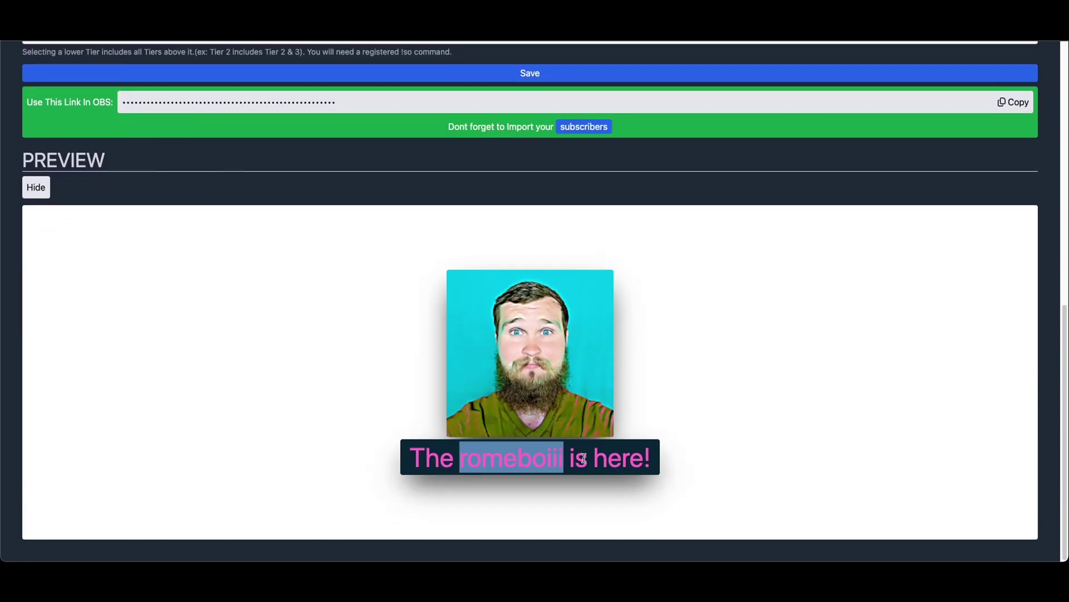
{"action": "scroll", "coordinate": [215, 292], "scroll_direction": "up", "scroll_amount": 8}
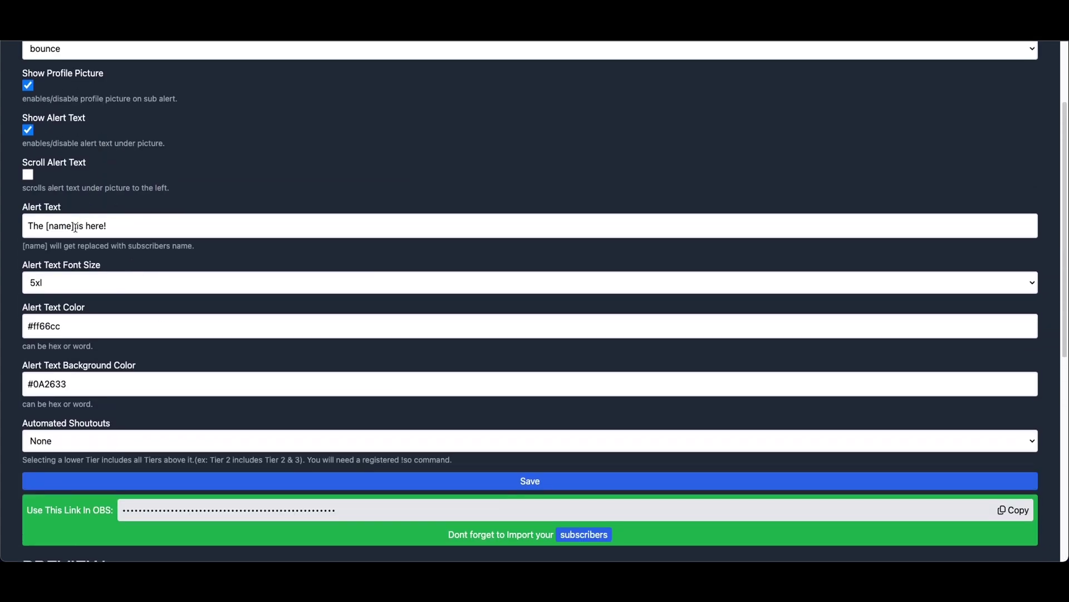
Step: Remove the [name] placeholder from the middle of the alert text and check the alert in the preview
{"action": "left_click_drag", "start_coordinate": [75, 226], "coordinate": [48, 227]}
{"action": "key", "text": "BackSpace"}
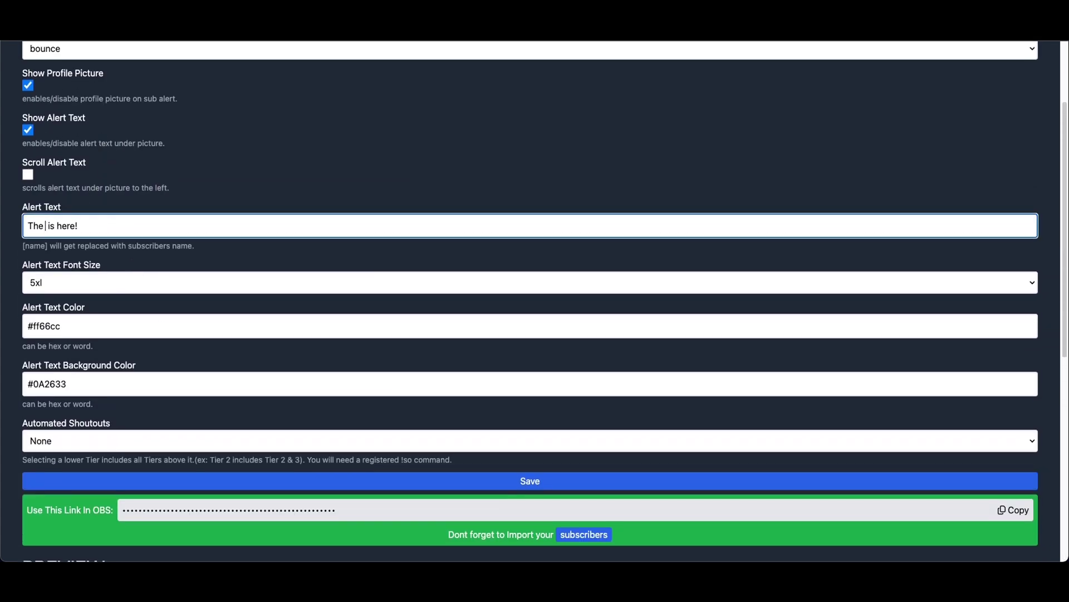
{"action": "scroll", "coordinate": [284, 262], "scroll_direction": "down", "scroll_amount": 7}
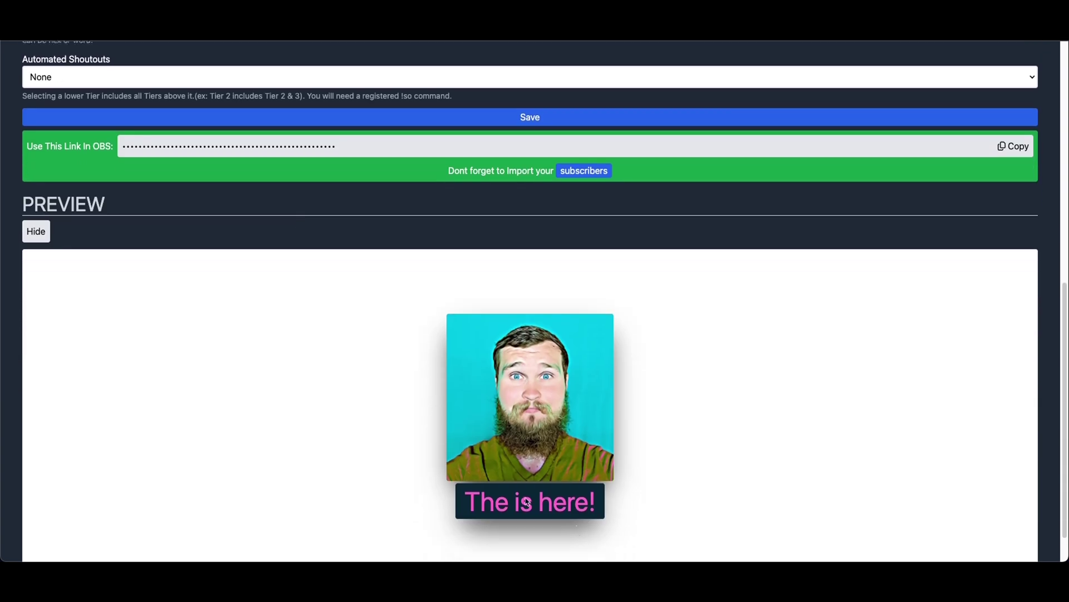
{"action": "scroll", "coordinate": [539, 506], "scroll_direction": "up", "scroll_amount": 5}
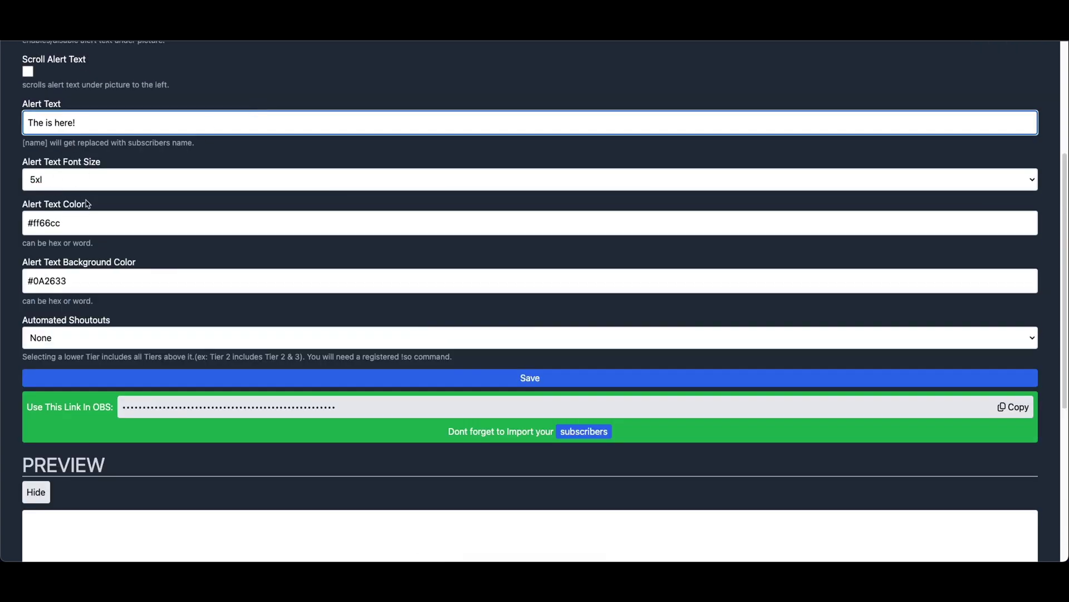
Step: Add the [name] placeholder at the end of the alert text and check its position in the preview
{"action": "left_click", "coordinate": [114, 118]}
{"action": "type", "text": "[name"}
{"action": "scroll", "coordinate": [179, 205], "scroll_direction": "down", "scroll_amount": 6}
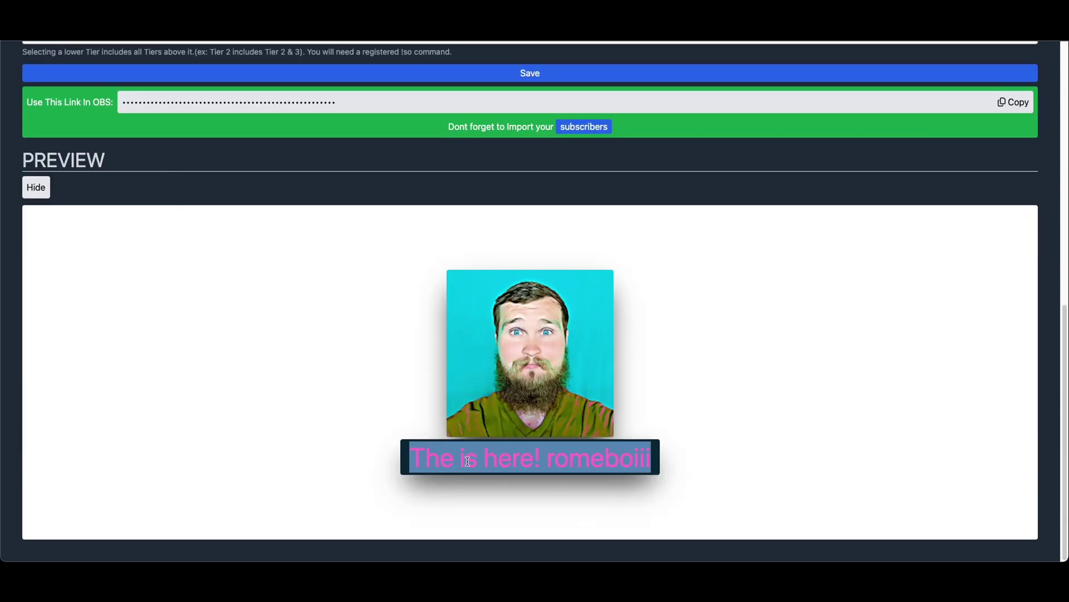
{"action": "scroll", "coordinate": [130, 108], "scroll_direction": "up", "scroll_amount": 1}
{"action": "scroll", "coordinate": [130, 108], "scroll_direction": "up", "scroll_amount": 9}
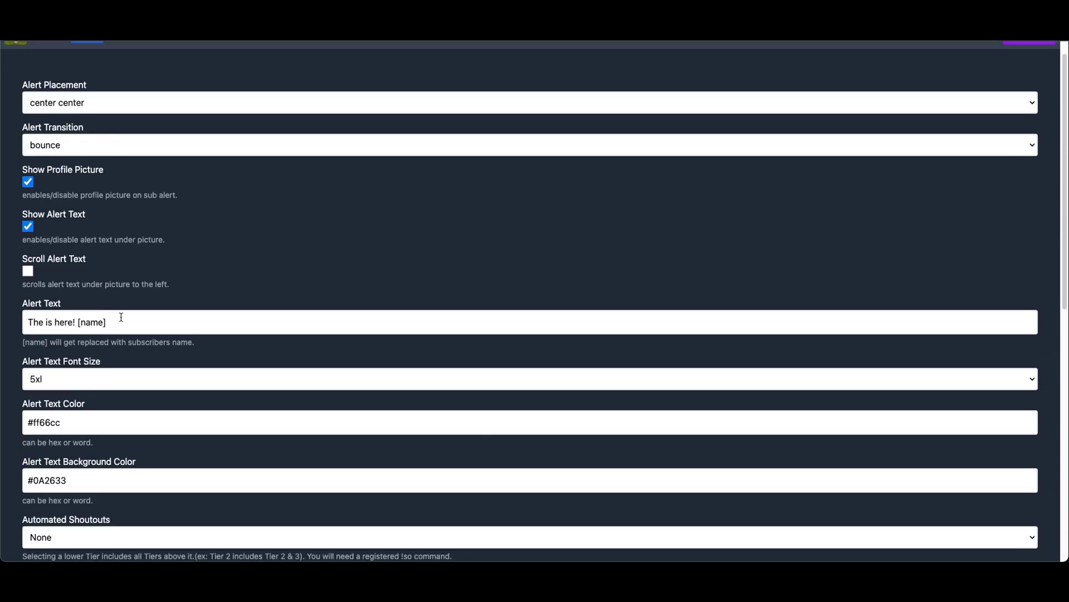
Step: Replace the whole alert text with "[name] has arrived!"
{"action": "left_click", "coordinate": [133, 323]}
{"action": "key", "text": "super+a"}
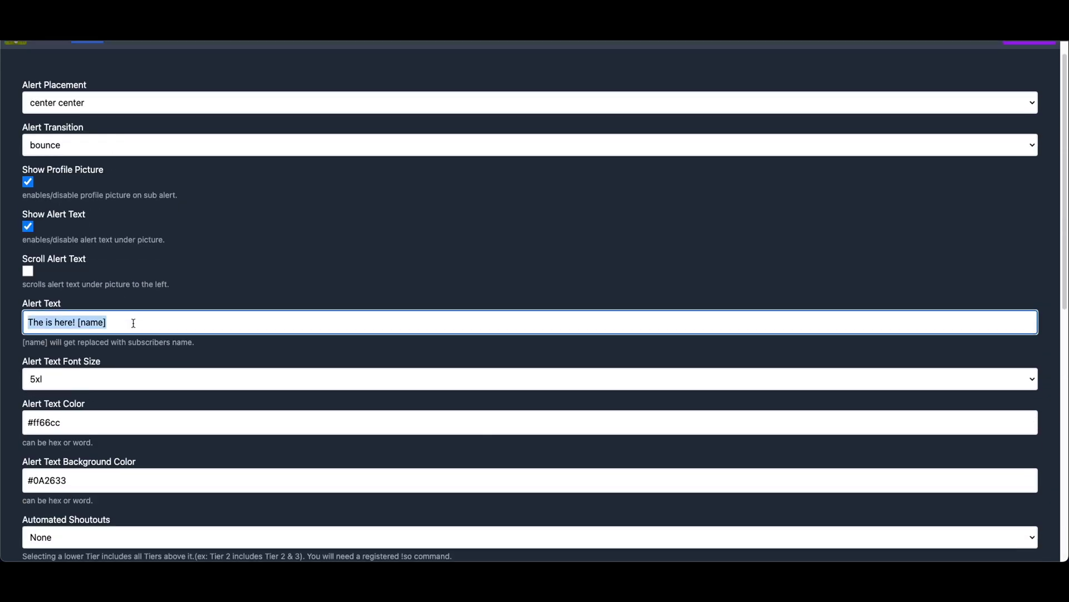
{"action": "type", "text": "["}
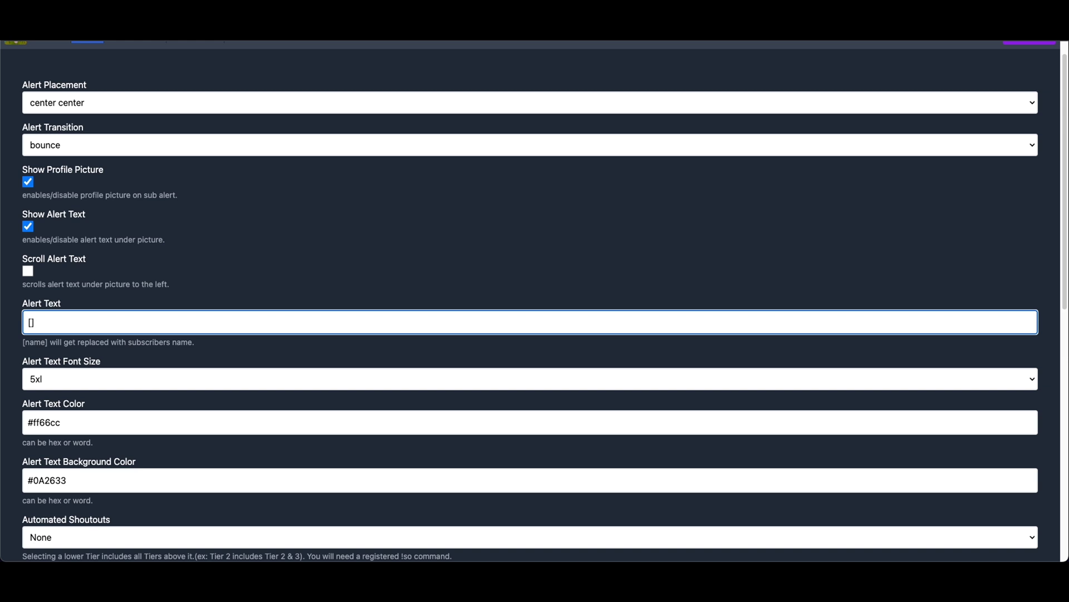
{"action": "type", "text": "name] has arrived!"}
{"action": "scroll", "coordinate": [260, 213], "scroll_direction": "down", "scroll_amount": 3}
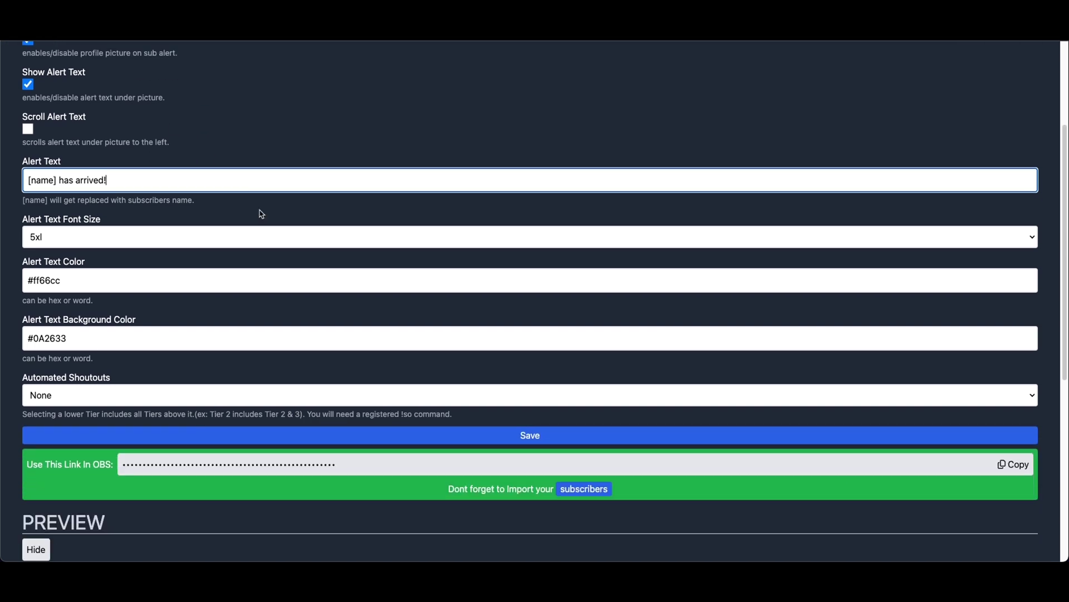
Step: Set the alert text font size to 9xl and check the enlarged text in the preview
{"action": "left_click", "coordinate": [82, 207]}
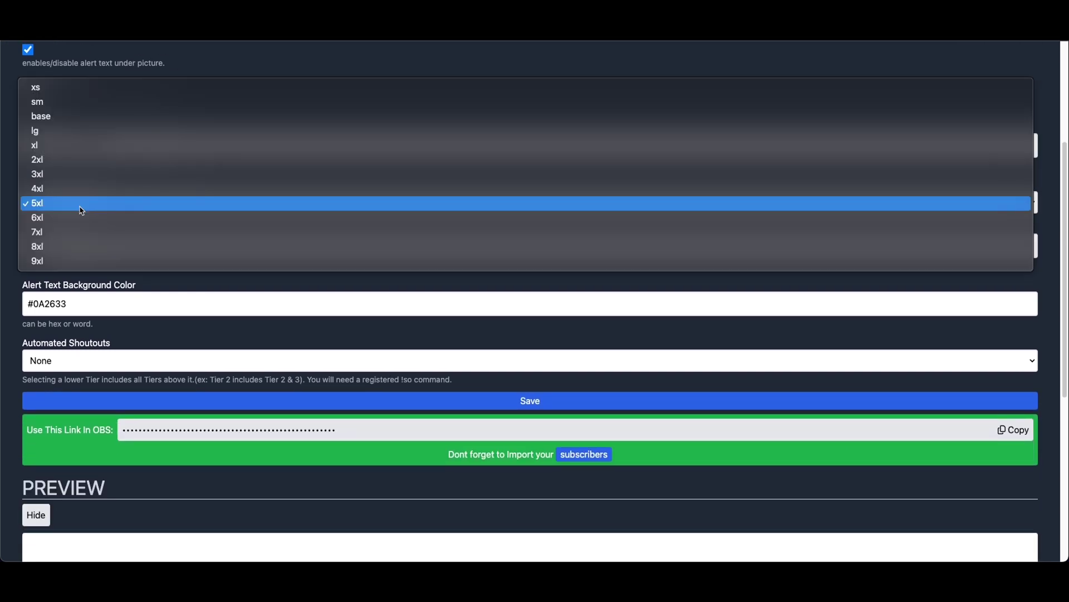
{"action": "left_click", "coordinate": [79, 259]}
{"action": "scroll", "coordinate": [137, 222], "scroll_direction": "down", "scroll_amount": 5}
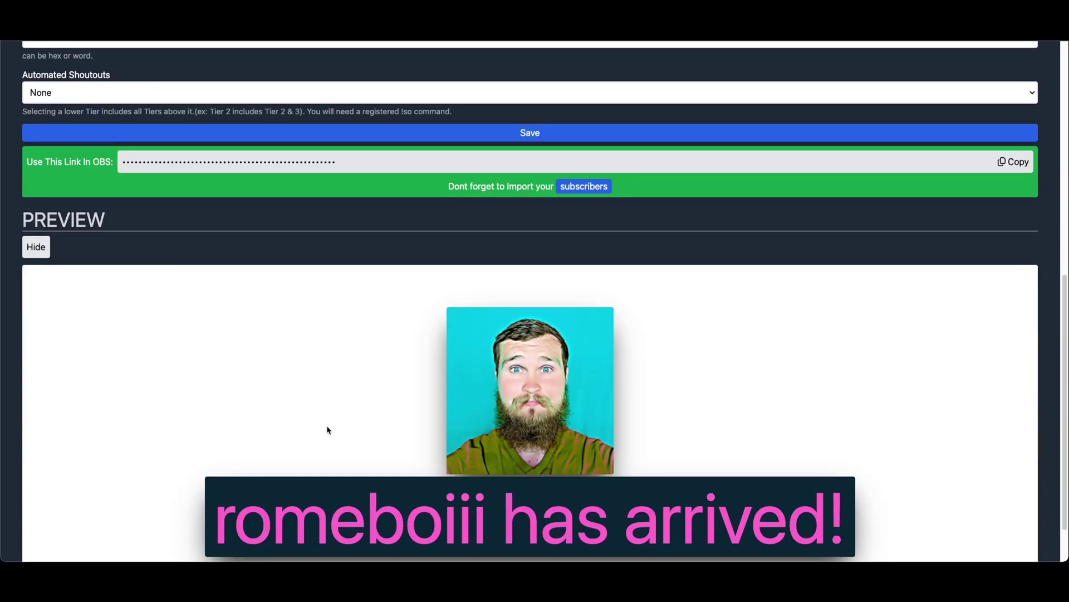
{"action": "scroll", "coordinate": [328, 430], "scroll_direction": "down", "scroll_amount": 1}
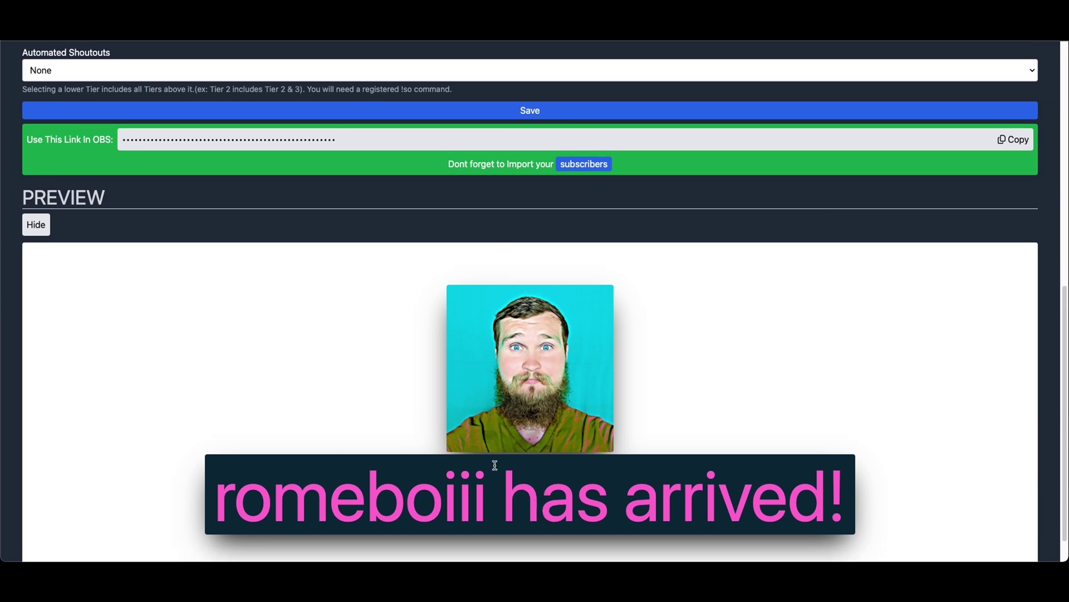
{"action": "scroll", "coordinate": [245, 310], "scroll_direction": "up", "scroll_amount": 3}
Step: Set the alert text font size back to 5xl and check it in the preview
{"action": "left_click", "coordinate": [115, 94]}
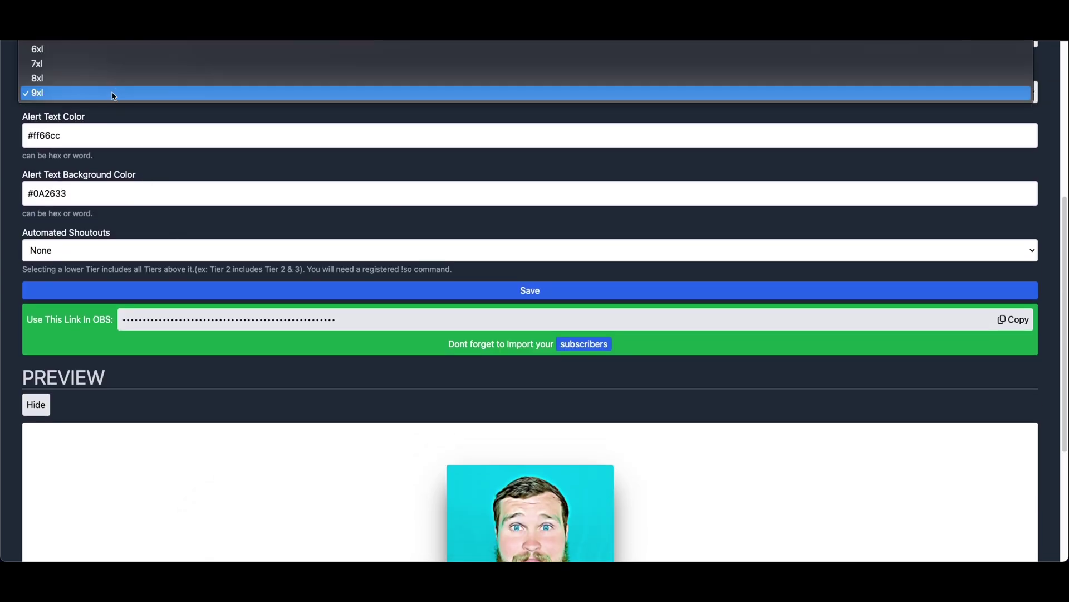
{"action": "left_click", "coordinate": [115, 93]}
{"action": "scroll", "coordinate": [237, 403], "scroll_direction": "down", "scroll_amount": 4}
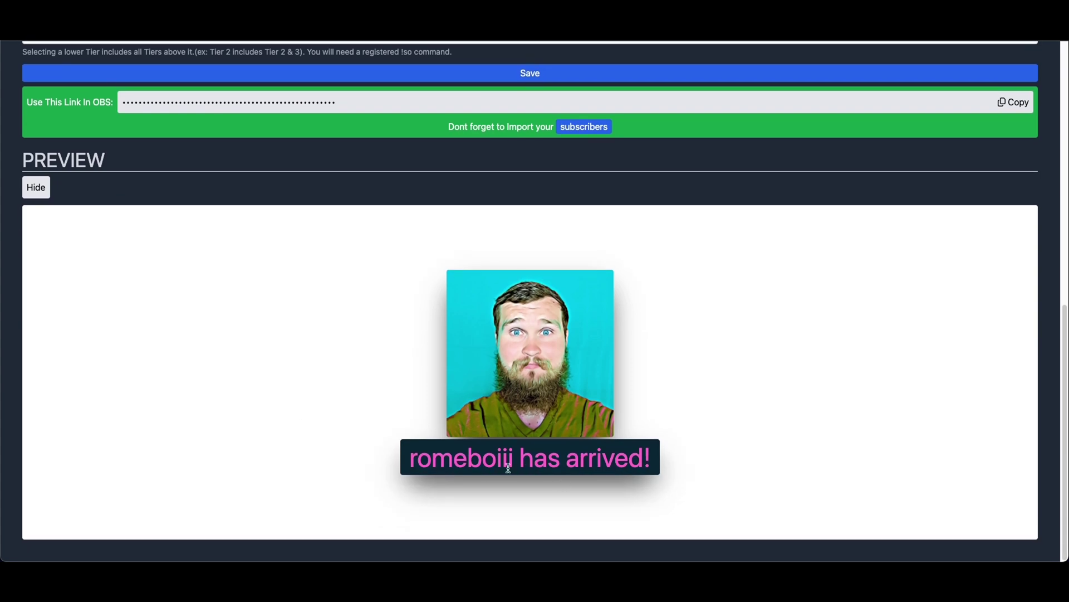
{"action": "scroll", "coordinate": [500, 449], "scroll_direction": "up", "scroll_amount": 2}
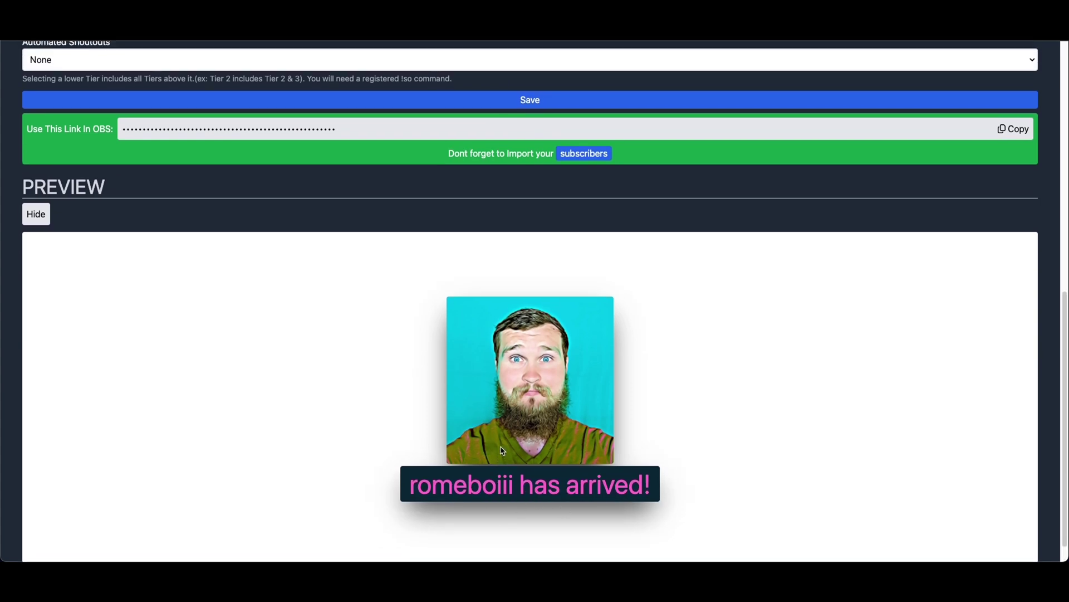
{"action": "scroll", "coordinate": [353, 226], "scroll_direction": "up", "scroll_amount": 4}
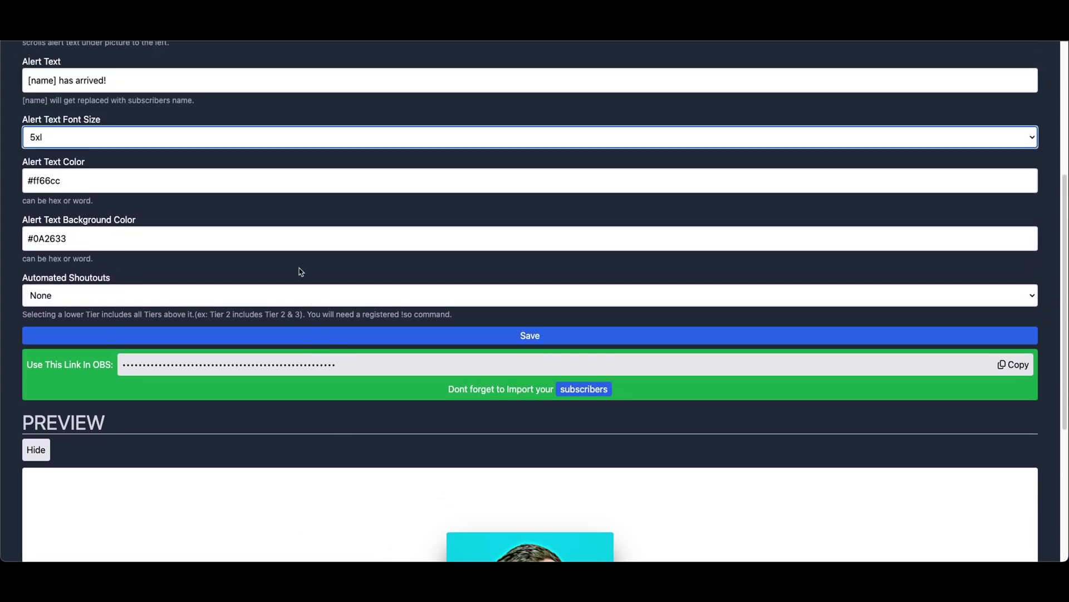
Step: Examine the color of the alert text and its background in the preview
{"action": "scroll", "coordinate": [131, 204], "scroll_direction": "down", "scroll_amount": 4}
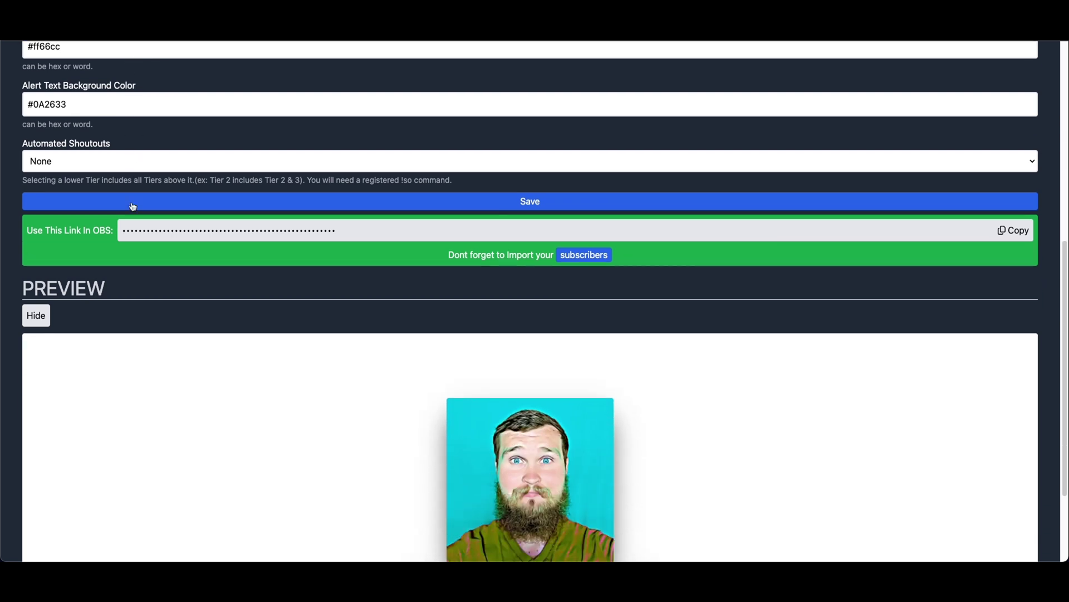
{"action": "left_click_drag", "start_coordinate": [419, 528], "coordinate": [604, 528]}
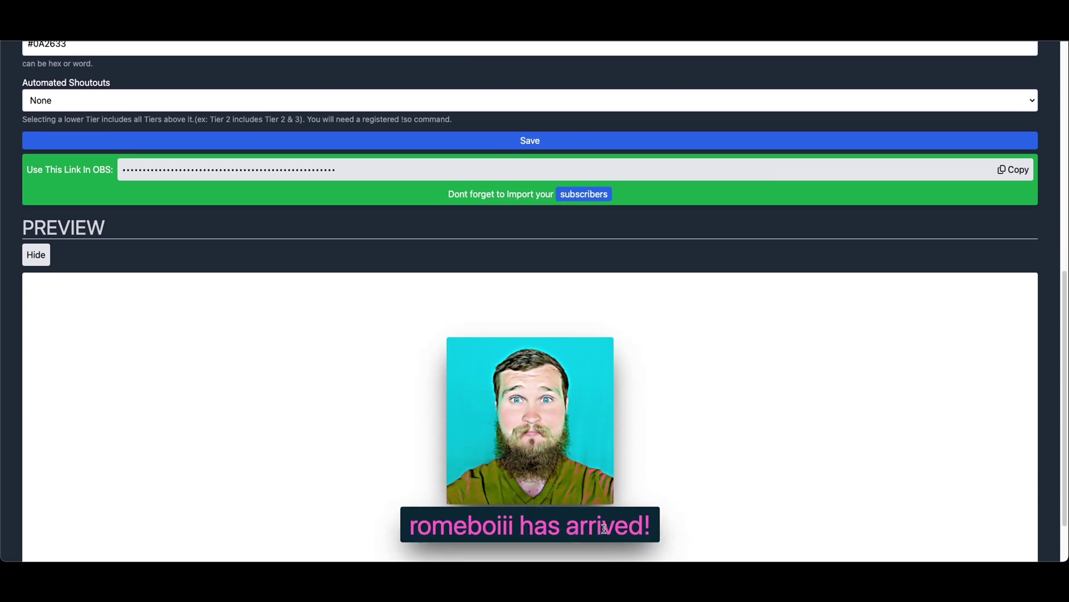
{"action": "triple_click", "coordinate": [604, 528]}
{"action": "triple_click", "coordinate": [630, 528]}
{"action": "double_click", "coordinate": [578, 528]}
{"action": "triple_click", "coordinate": [513, 528]}
{"action": "triple_click", "coordinate": [531, 528]}
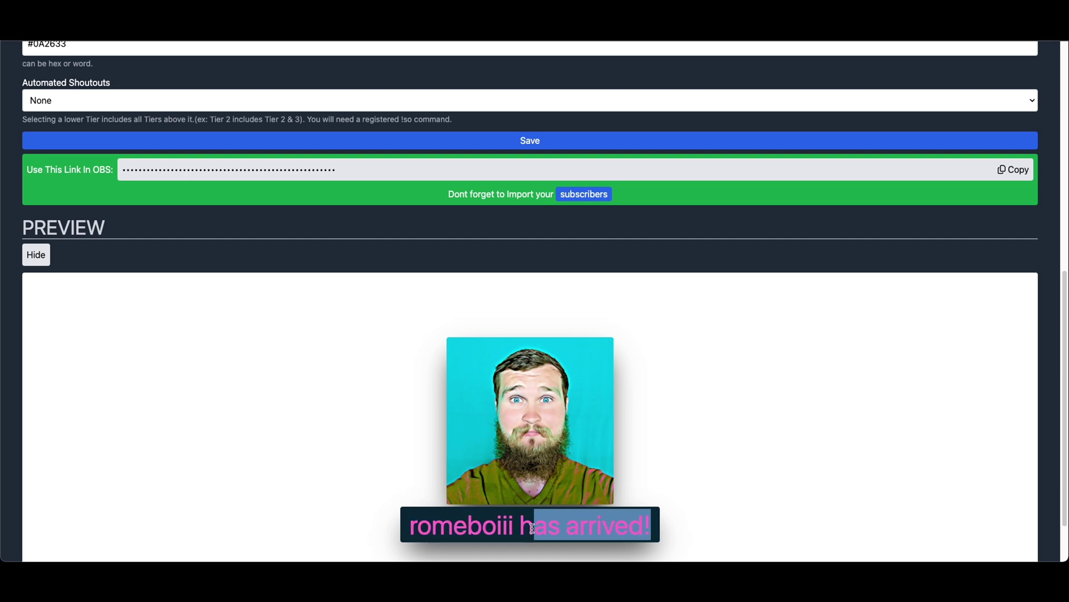
{"action": "left_click", "coordinate": [477, 523]}
Step: Set the alert text color to red and check it in the preview
{"action": "scroll", "coordinate": [374, 273], "scroll_direction": "up", "scroll_amount": 3}
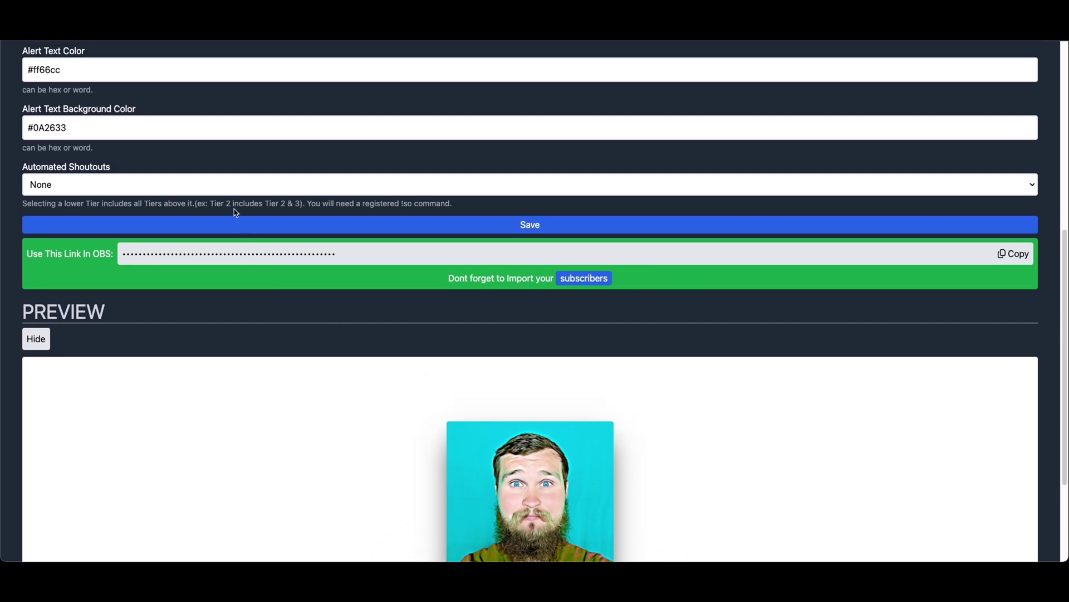
{"action": "triple_click", "coordinate": [131, 63]}
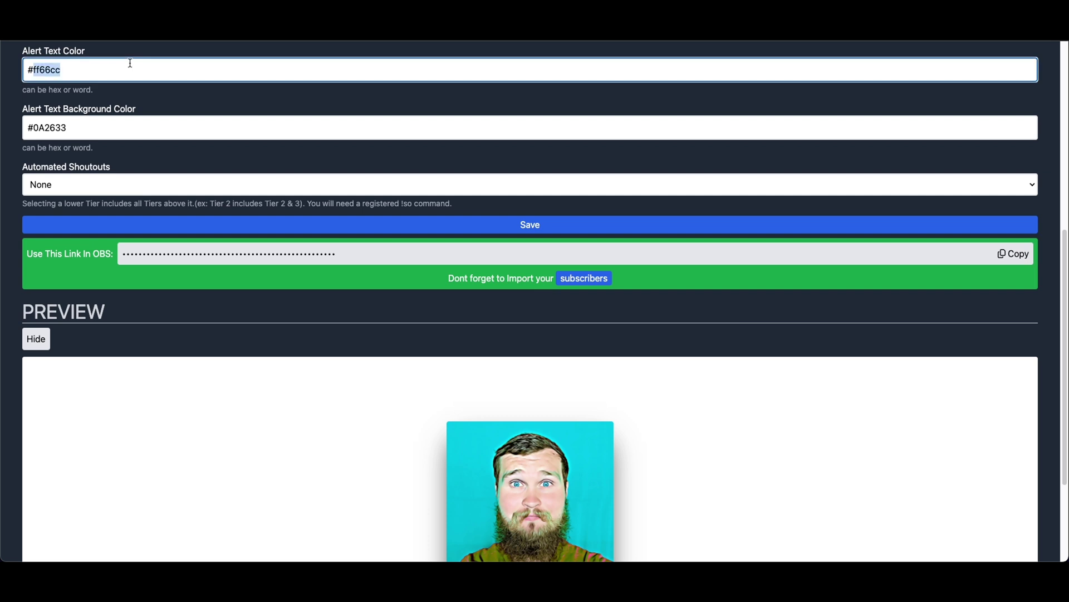
{"action": "scroll", "coordinate": [63, 127], "scroll_direction": "up", "scroll_amount": 1}
{"action": "left_click", "coordinate": [63, 128]}
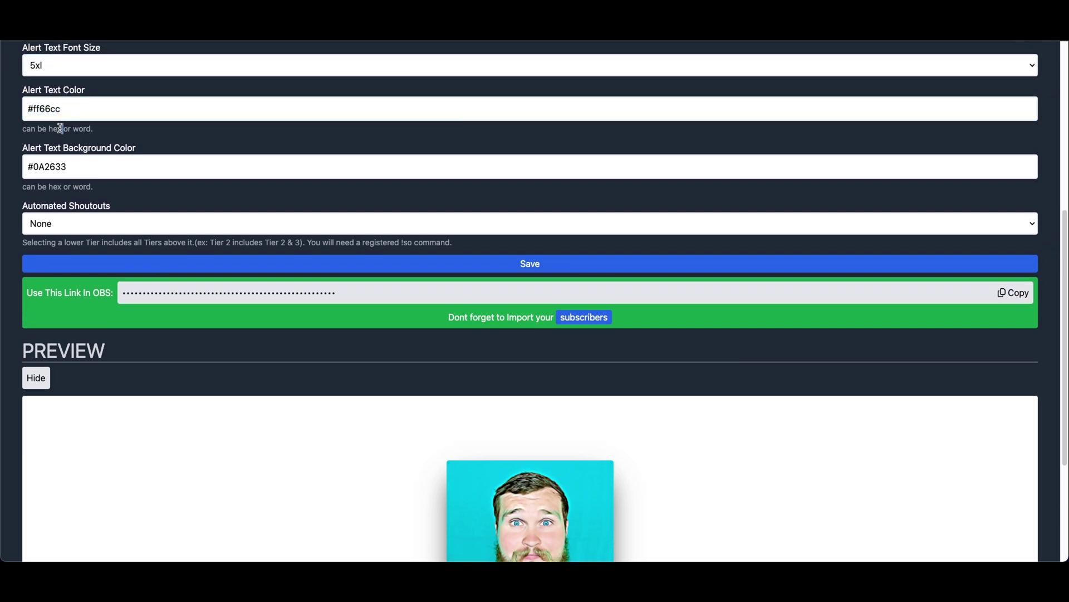
{"action": "double_click", "coordinate": [57, 129]}
{"action": "double_click", "coordinate": [63, 108]}
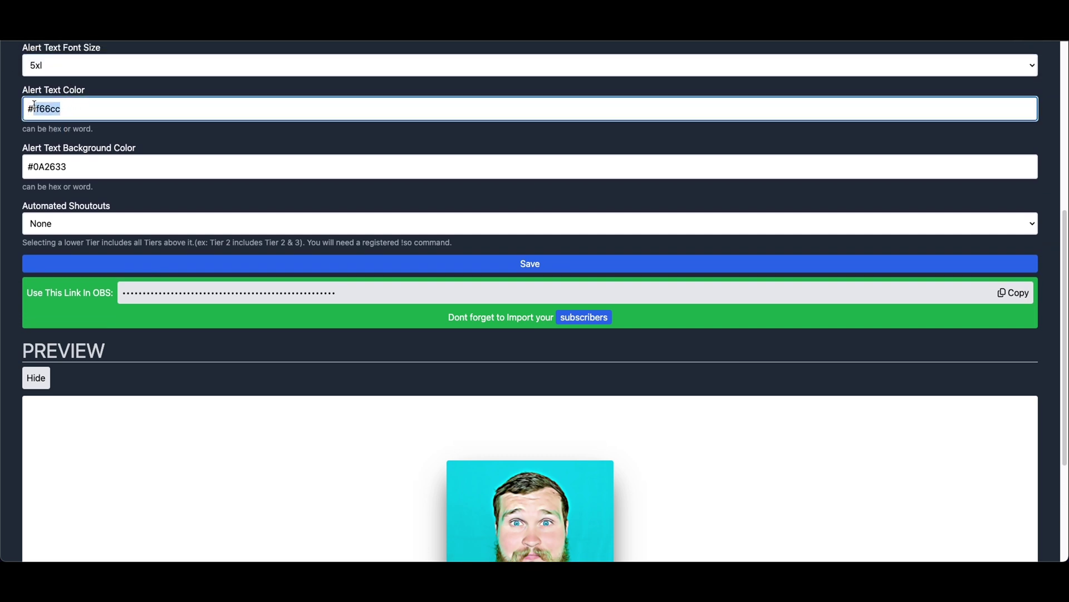
{"action": "scroll", "coordinate": [70, 107], "scroll_direction": "down", "scroll_amount": 1}
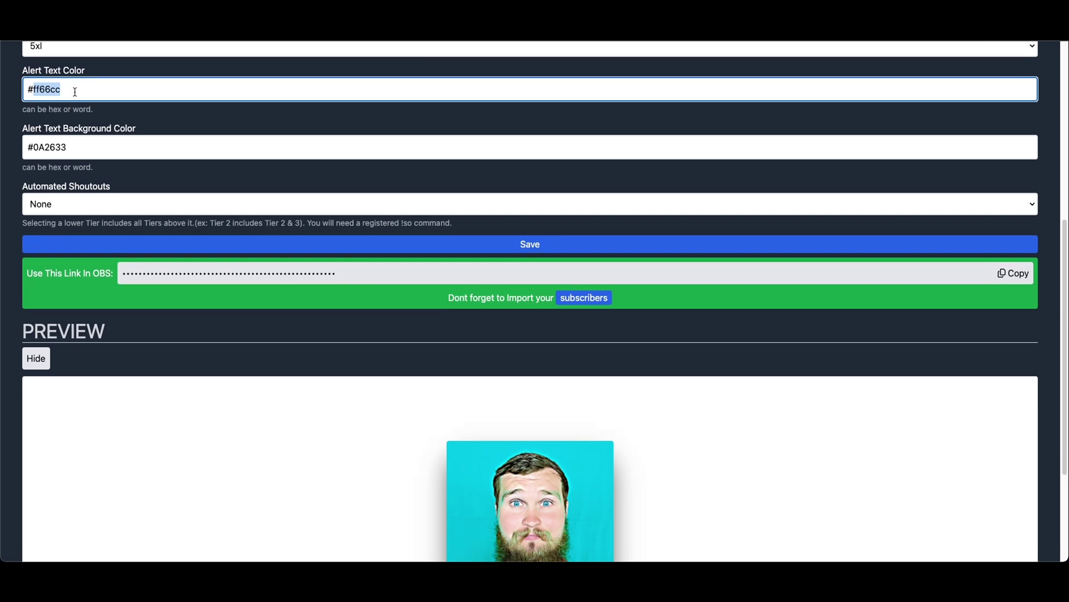
{"action": "triple_click", "coordinate": [74, 89]}
{"action": "type", "text": "red"}
{"action": "scroll", "coordinate": [504, 413], "scroll_direction": "down", "scroll_amount": 3}
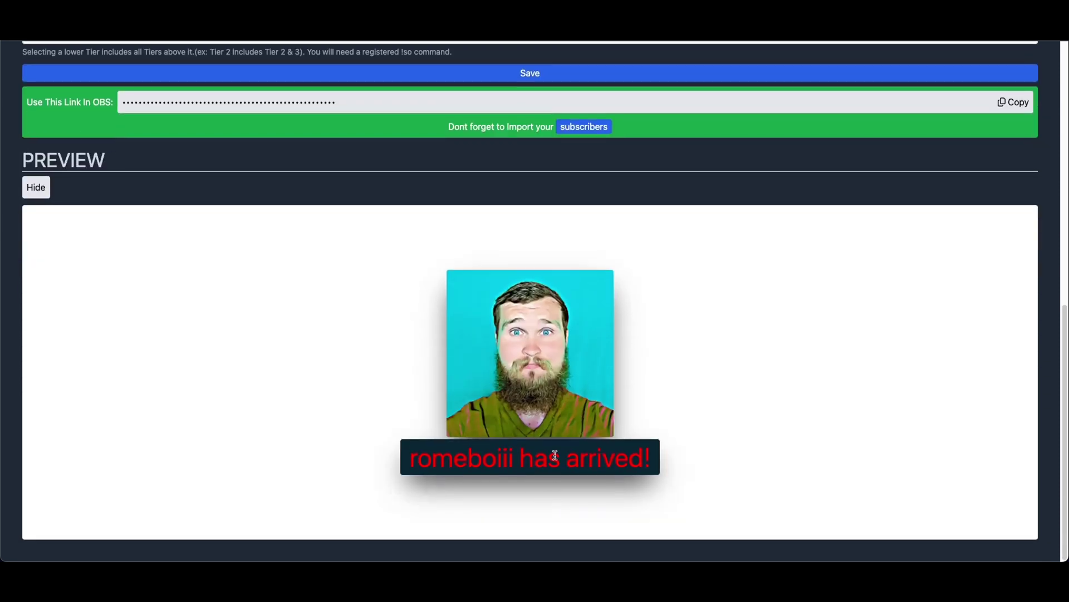
Step: Set the alert text background color to green and check it in the preview
{"action": "scroll", "coordinate": [306, 382], "scroll_direction": "up", "scroll_amount": 3}
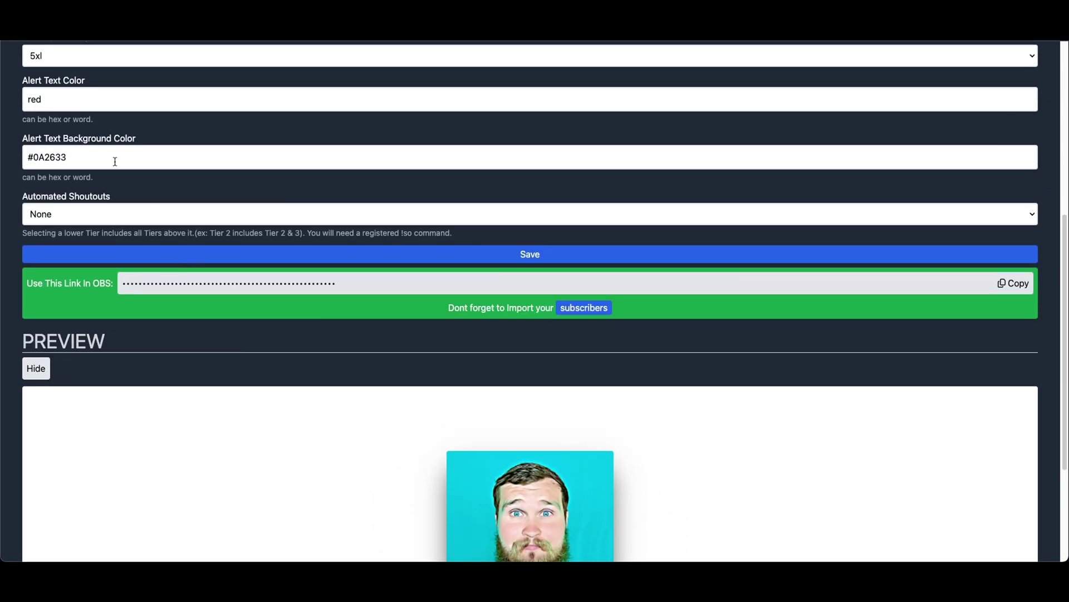
{"action": "triple_click", "coordinate": [116, 161]}
{"action": "type", "text": "green"}
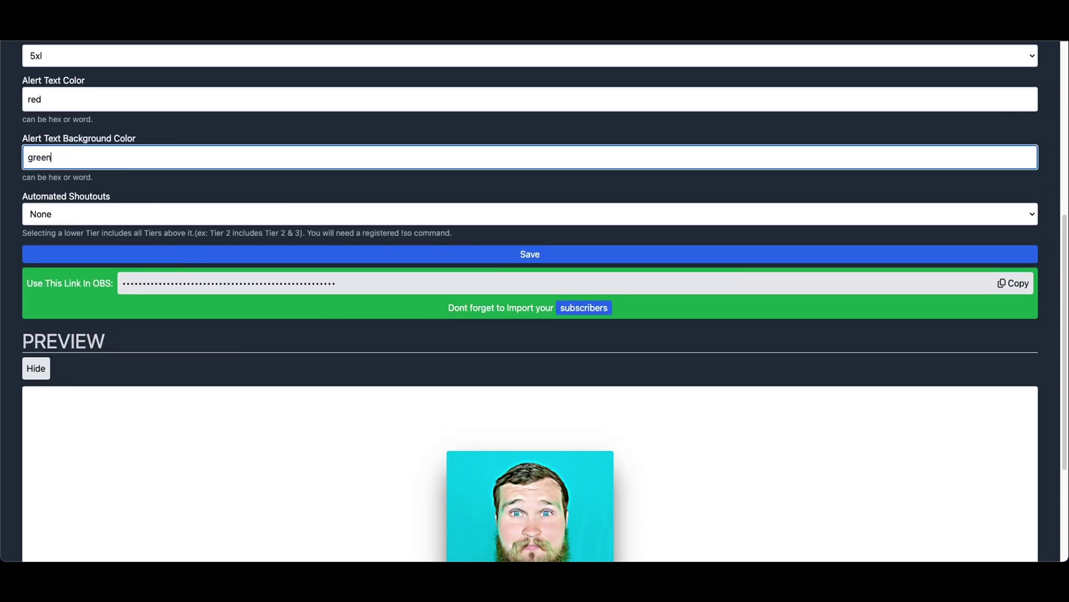
{"action": "scroll", "coordinate": [165, 296], "scroll_direction": "down", "scroll_amount": 3}
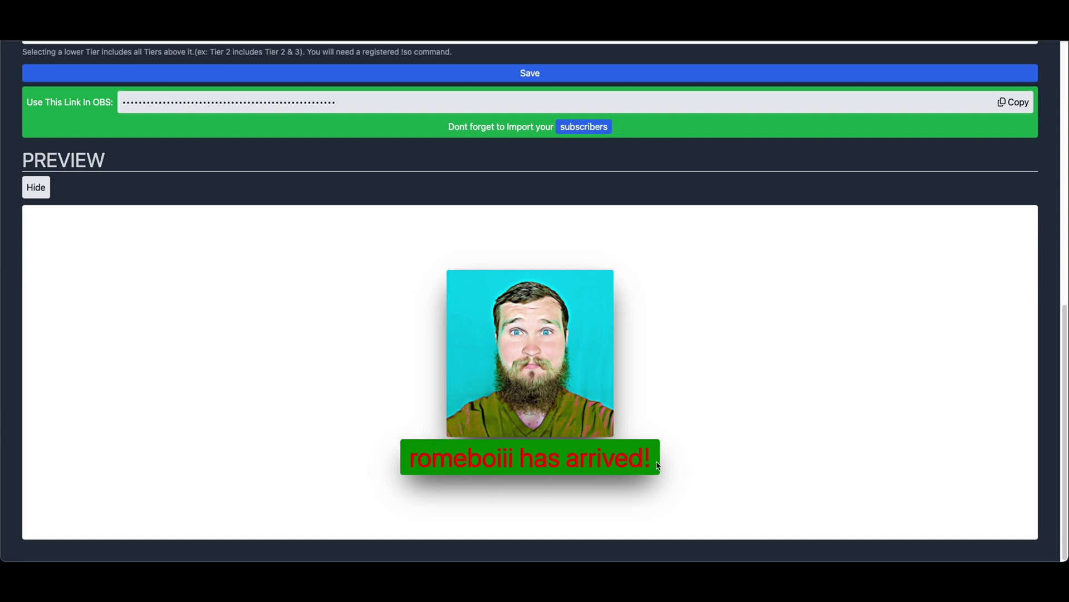
Step: Change the alert text background color to pink and check it in the preview
{"action": "scroll", "coordinate": [256, 306], "scroll_direction": "up", "scroll_amount": 4}
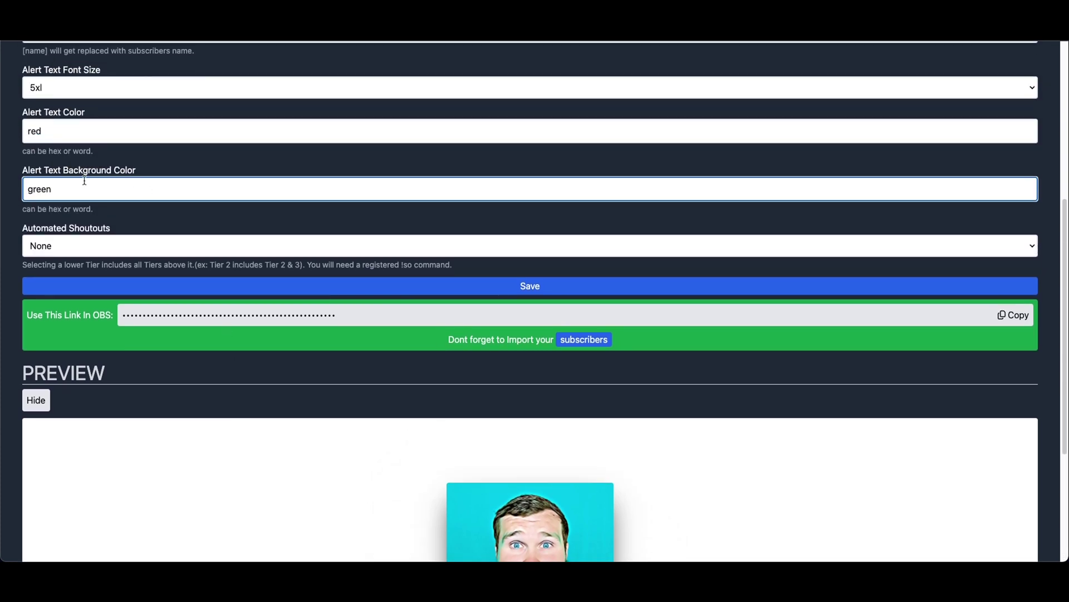
{"action": "double_click", "coordinate": [99, 189]}
{"action": "type", "text": "pink"}
{"action": "scroll", "coordinate": [251, 319], "scroll_direction": "down", "scroll_amount": 4}
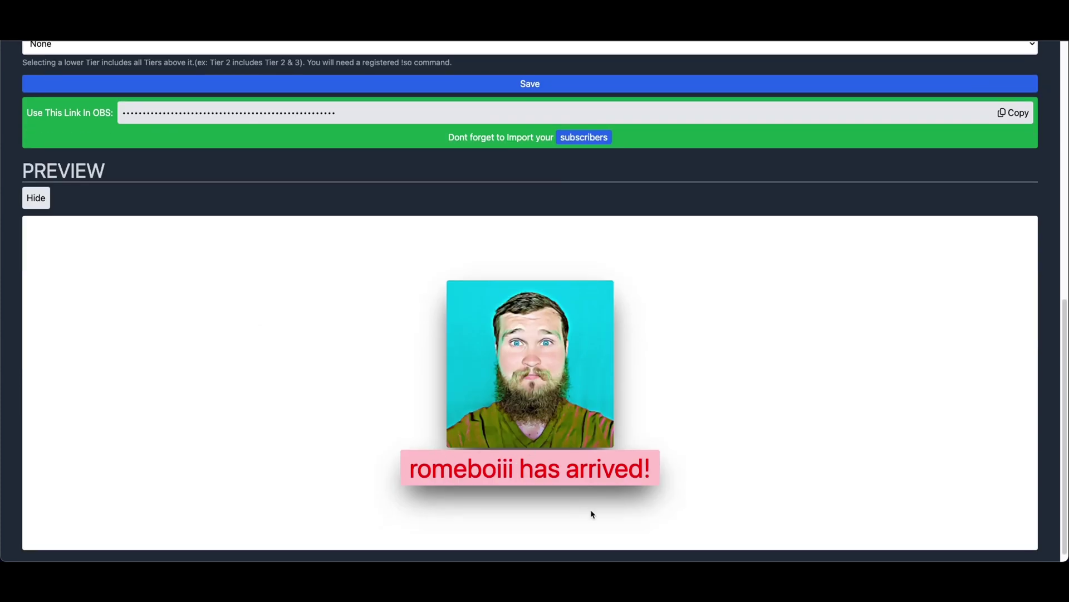
Step: Change the alert text color to orange and check it in the preview
{"action": "scroll", "coordinate": [268, 238], "scroll_direction": "up", "scroll_amount": 3}
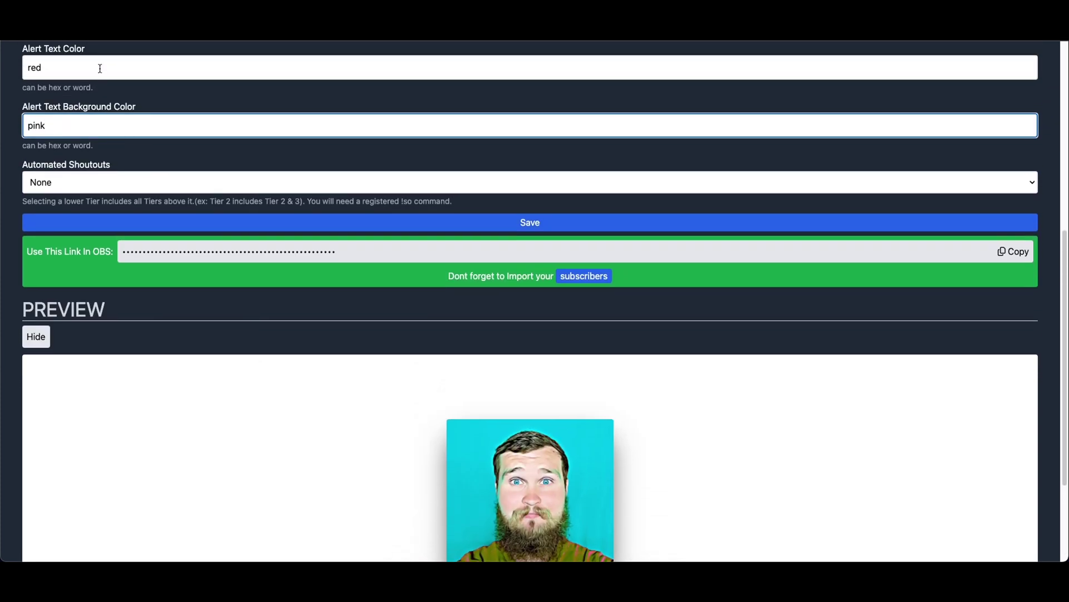
{"action": "double_click", "coordinate": [97, 62]}
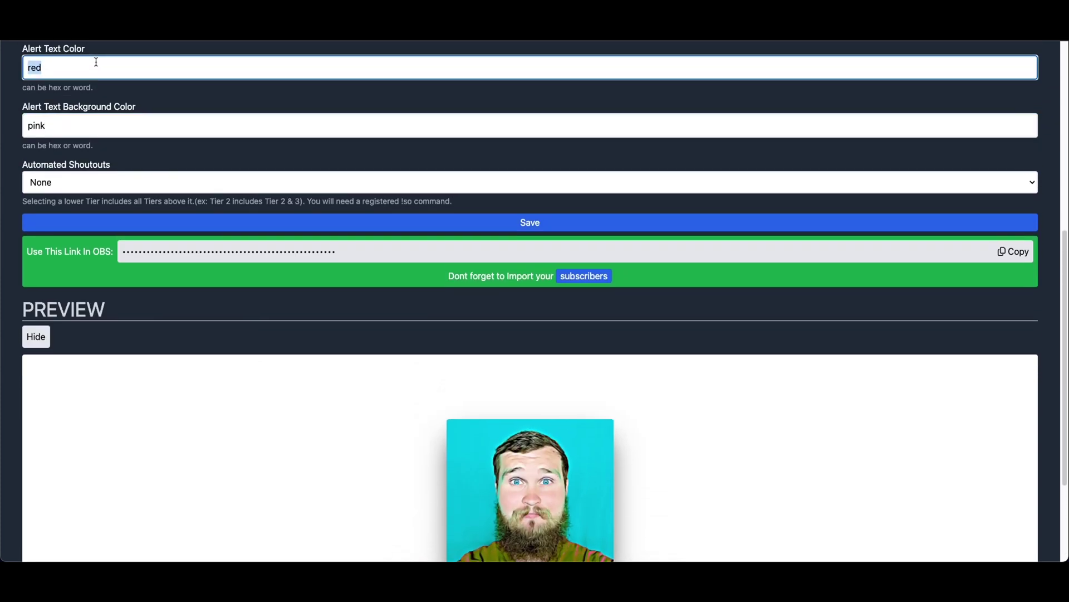
{"action": "type", "text": "orang"}
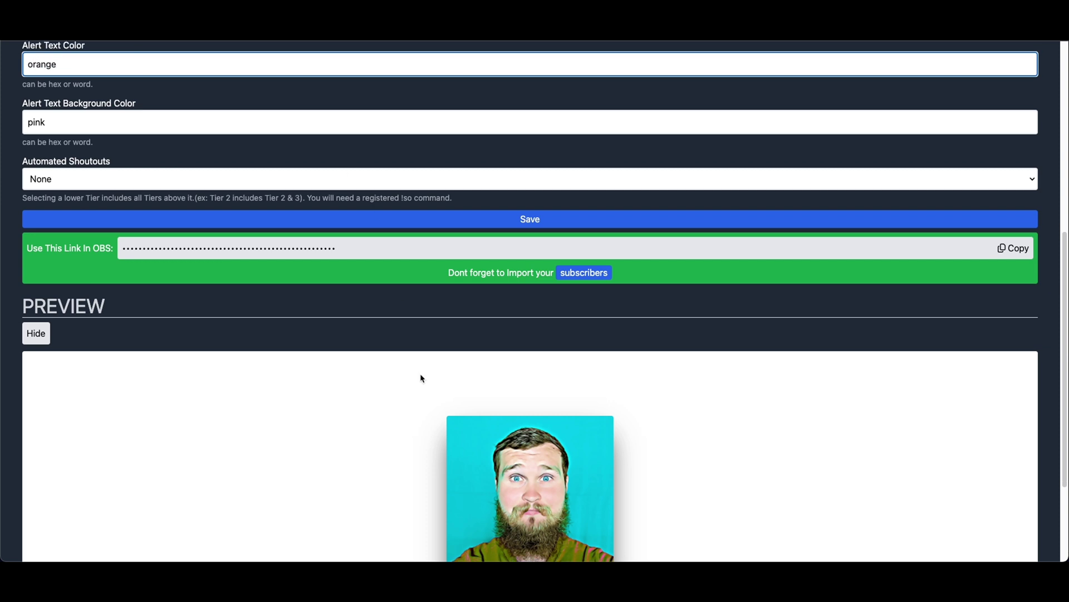
{"action": "scroll", "coordinate": [419, 375], "scroll_direction": "down", "scroll_amount": 3}
Step: Set the alert text color to blue and inspect the alert text in the preview
{"action": "scroll", "coordinate": [384, 405], "scroll_direction": "up", "scroll_amount": 3}
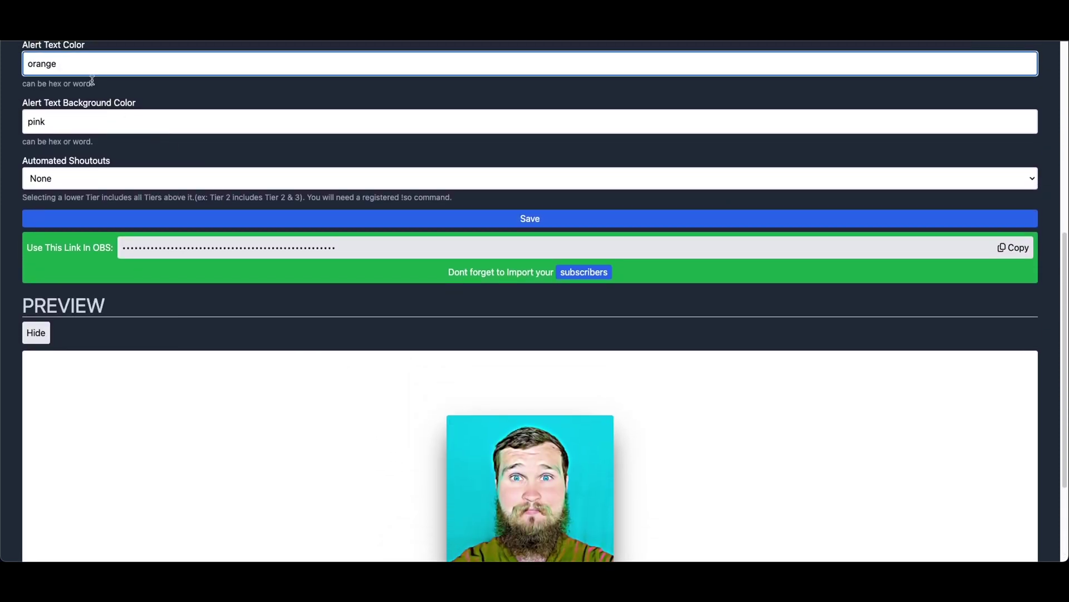
{"action": "double_click", "coordinate": [87, 67]}
{"action": "type", "text": "blue"}
{"action": "scroll", "coordinate": [359, 451], "scroll_direction": "down", "scroll_amount": 3}
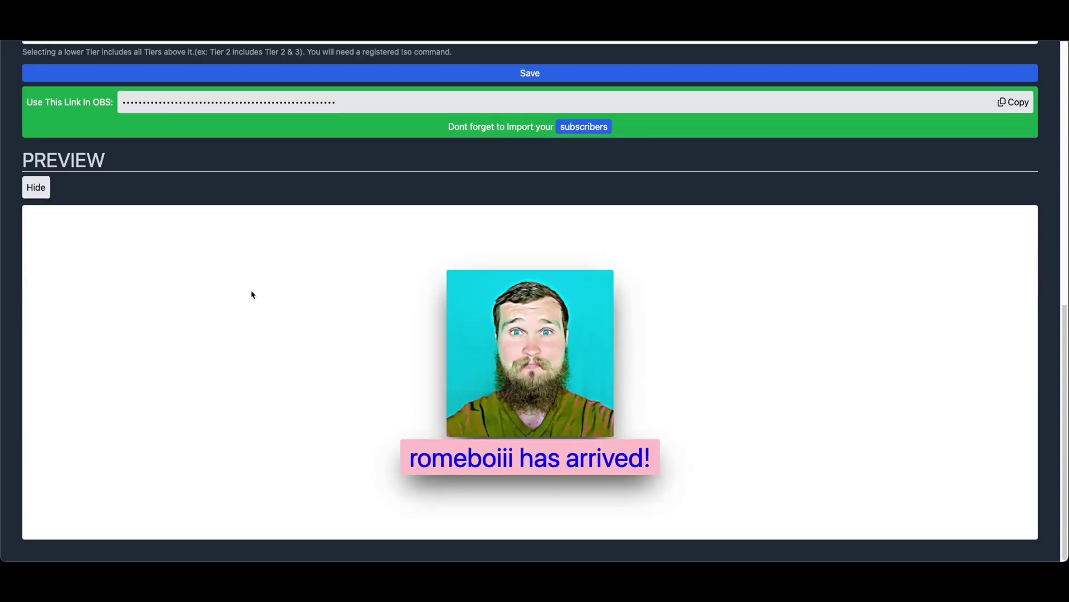
{"action": "scroll", "coordinate": [273, 323], "scroll_direction": "up", "scroll_amount": 1}
{"action": "triple_click", "coordinate": [450, 475]}
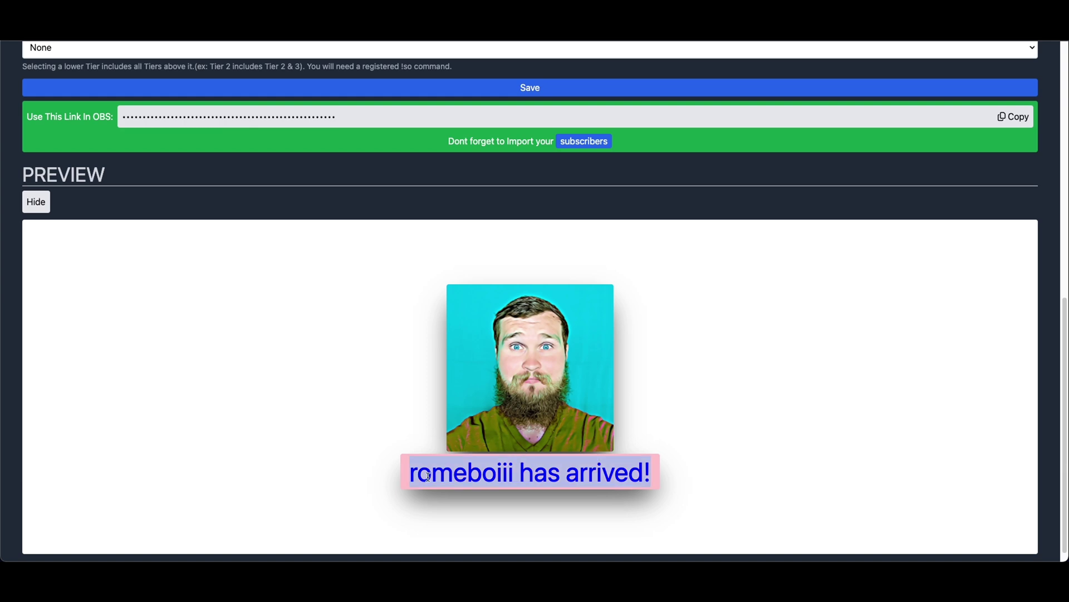
{"action": "left_click", "coordinate": [434, 480]}
Step: Set the alert text background color to transparent and inspect the area around the text in the preview
{"action": "scroll", "coordinate": [306, 361], "scroll_direction": "up", "scroll_amount": 3}
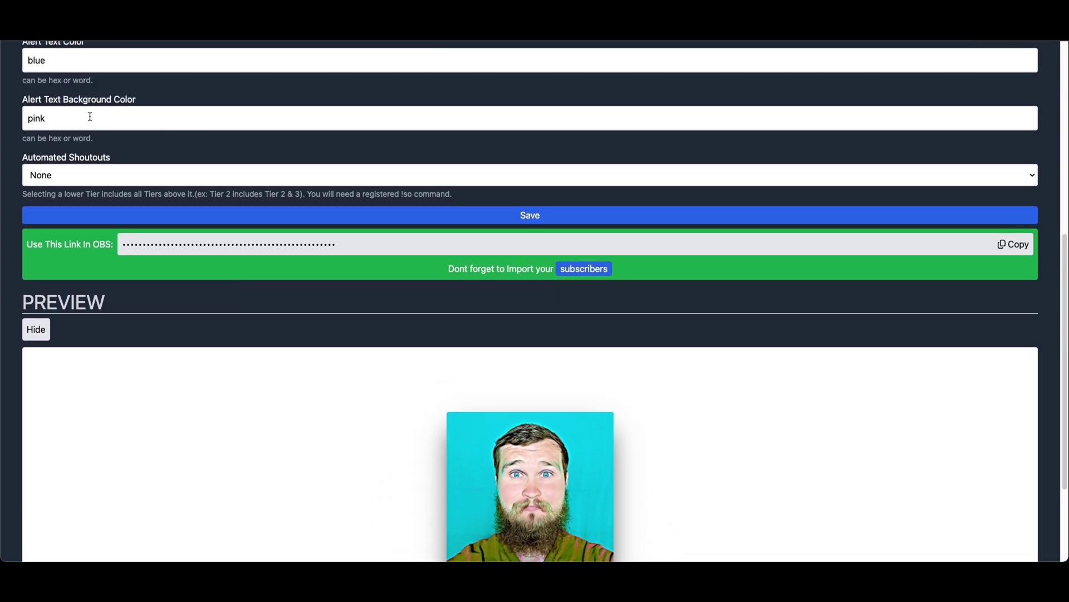
{"action": "double_click", "coordinate": [86, 121]}
{"action": "type", "text": "ra"}
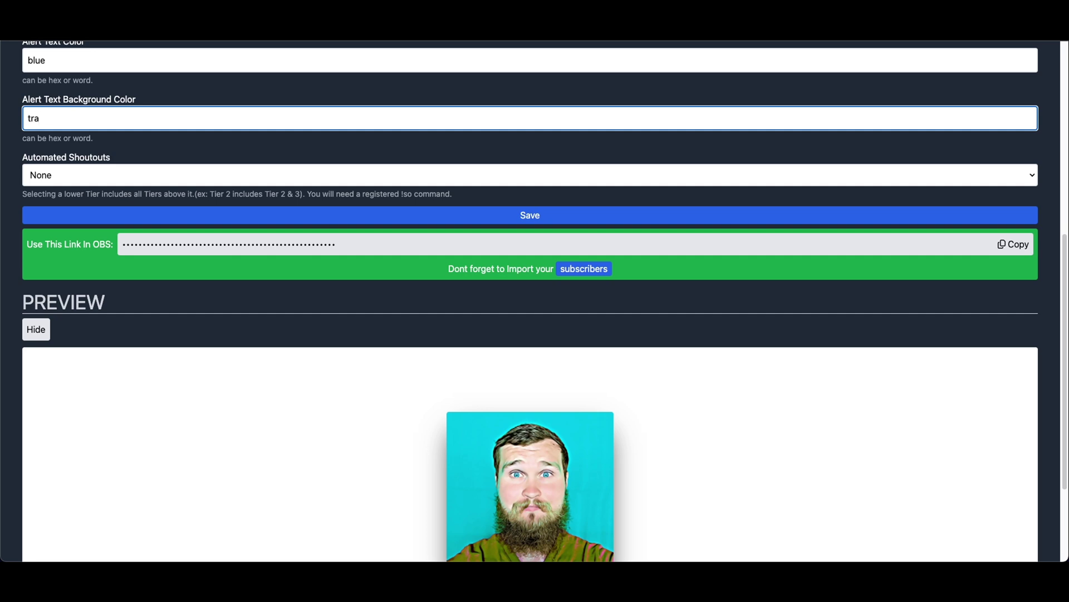
{"action": "type", "text": "nsparent"}
{"action": "scroll", "coordinate": [303, 428], "scroll_direction": "down", "scroll_amount": 3}
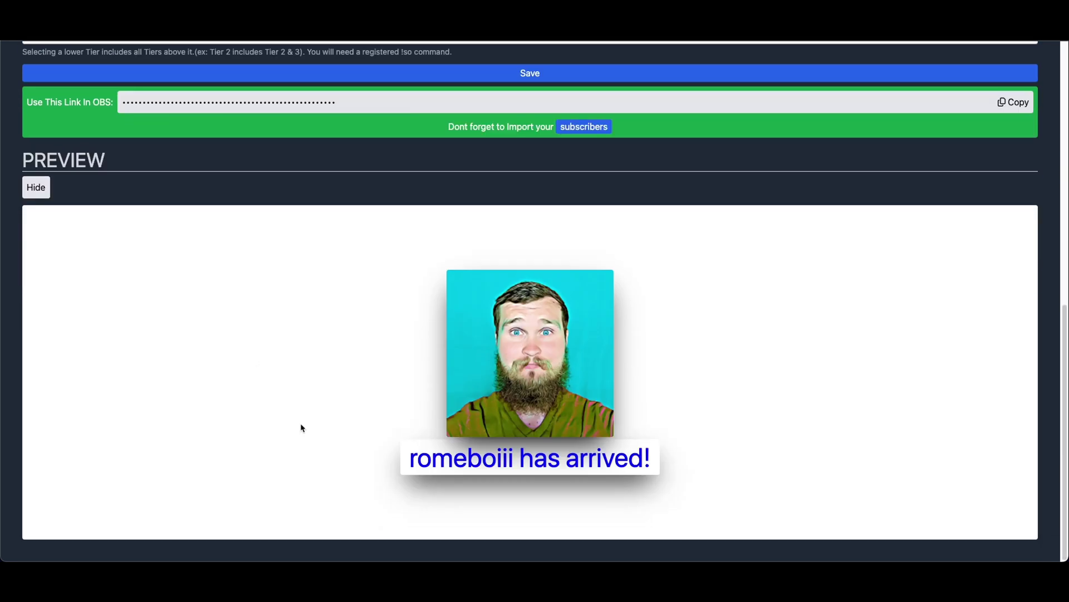
{"action": "left_click_drag", "start_coordinate": [417, 456], "coordinate": [434, 463]}
{"action": "left_click_drag", "start_coordinate": [615, 466], "coordinate": [481, 466]}
{"action": "left_click", "coordinate": [381, 467]}
{"action": "left_click_drag", "start_coordinate": [383, 466], "coordinate": [687, 460]}
{"action": "left_click", "coordinate": [689, 462]}
Step: Review the Automated Shoutouts options and set the tier to Tier 1
{"action": "scroll", "coordinate": [143, 203], "scroll_direction": "up", "scroll_amount": 3}
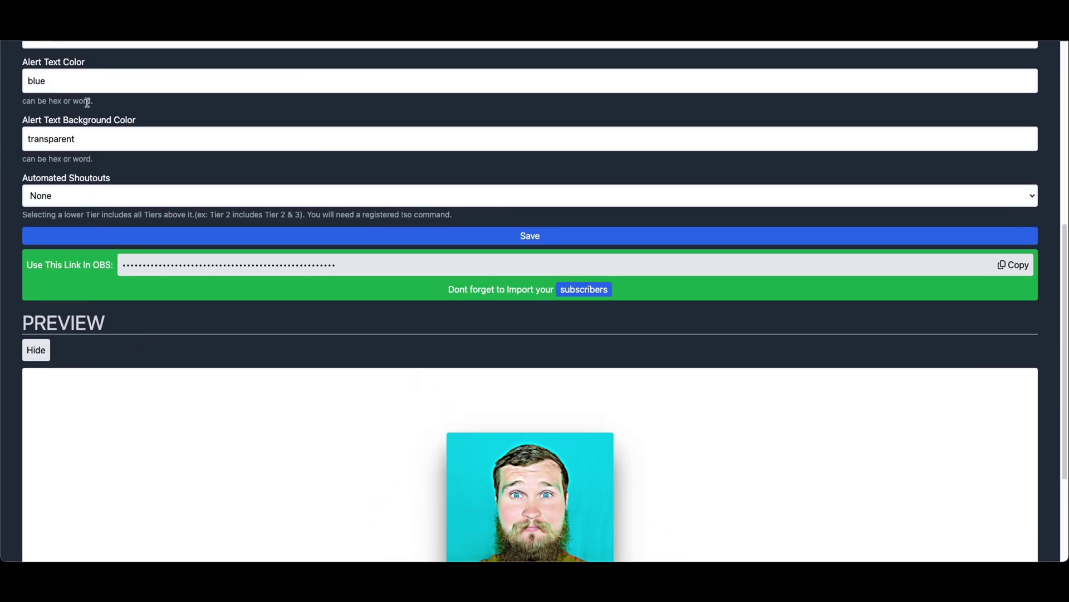
{"action": "scroll", "coordinate": [91, 139], "scroll_direction": "up", "scroll_amount": 1}
{"action": "scroll", "coordinate": [251, 164], "scroll_direction": "down", "scroll_amount": 1}
{"action": "scroll", "coordinate": [269, 165], "scroll_direction": "down", "scroll_amount": 1}
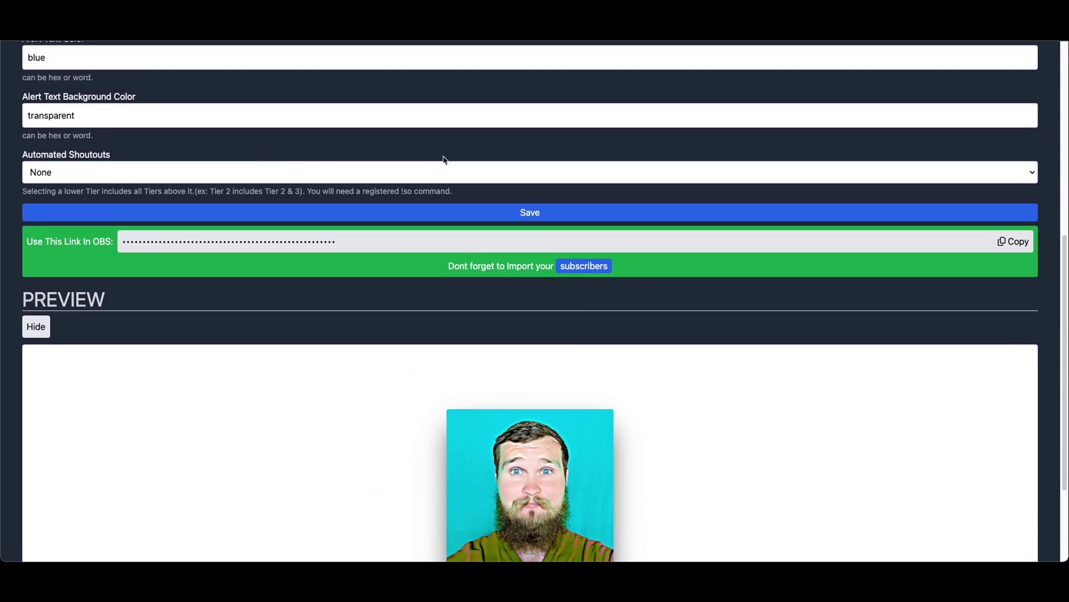
{"action": "scroll", "coordinate": [254, 163], "scroll_direction": "down", "scroll_amount": 1}
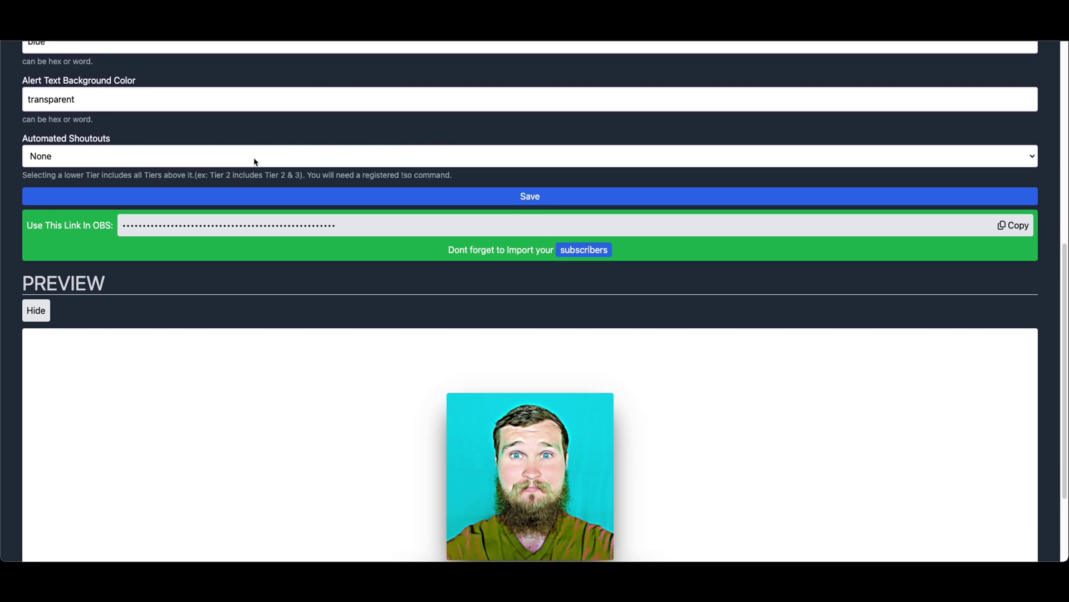
{"action": "left_click", "coordinate": [168, 160]}
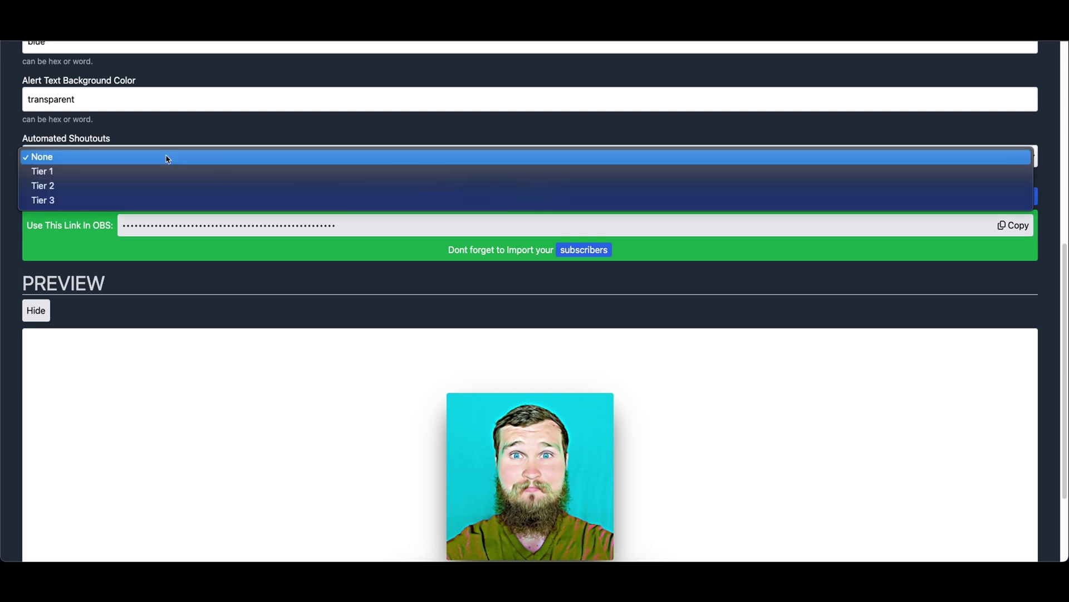
{"action": "left_click", "coordinate": [170, 159]}
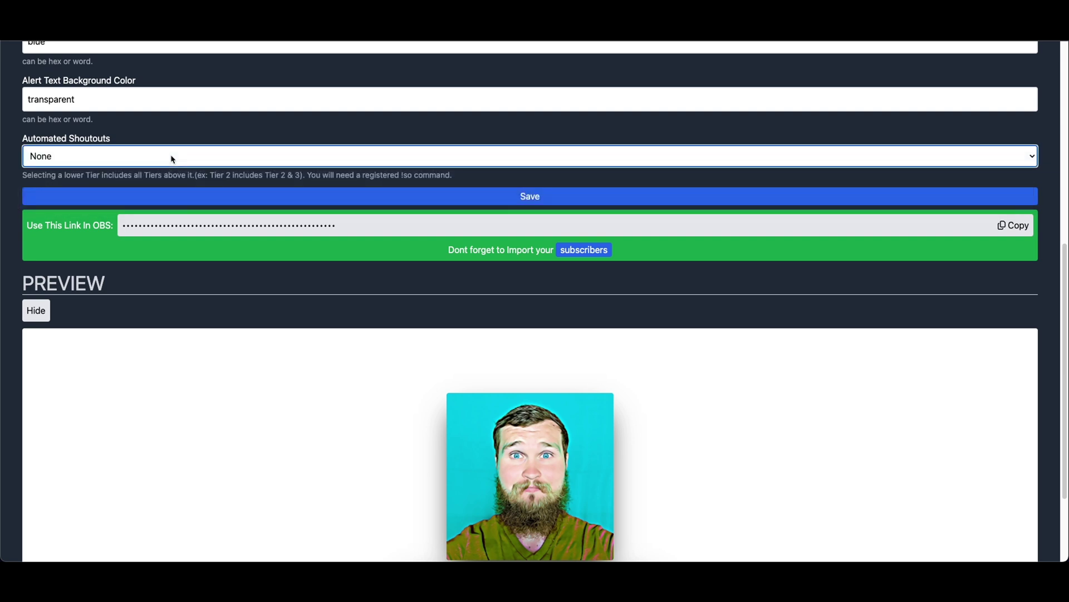
{"action": "scroll", "coordinate": [173, 160], "scroll_direction": "down", "scroll_amount": 1}
{"action": "left_click", "coordinate": [173, 160]}
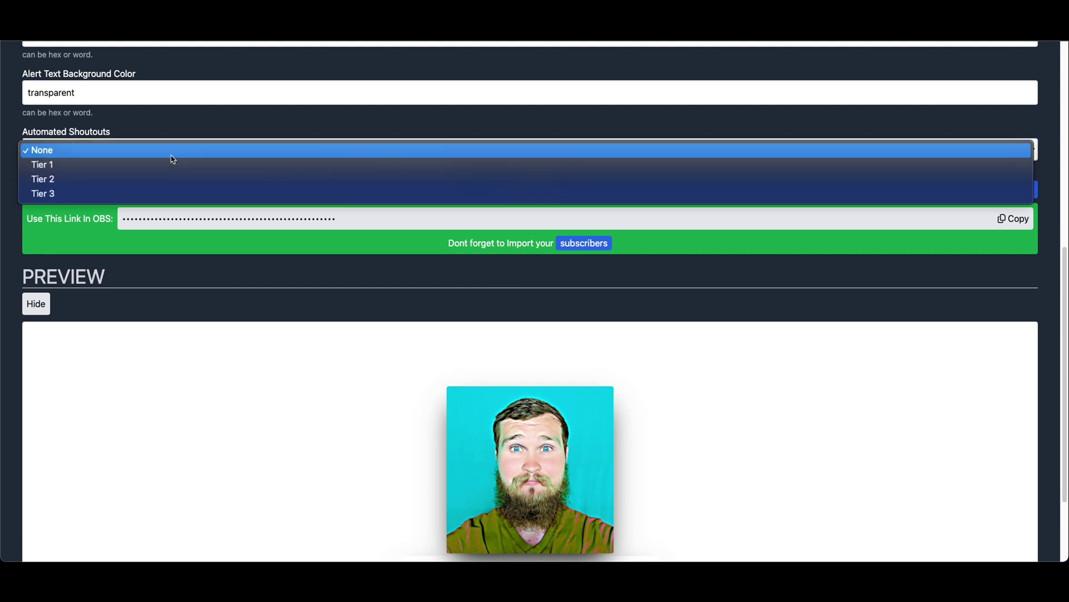
{"action": "left_click", "coordinate": [173, 162]}
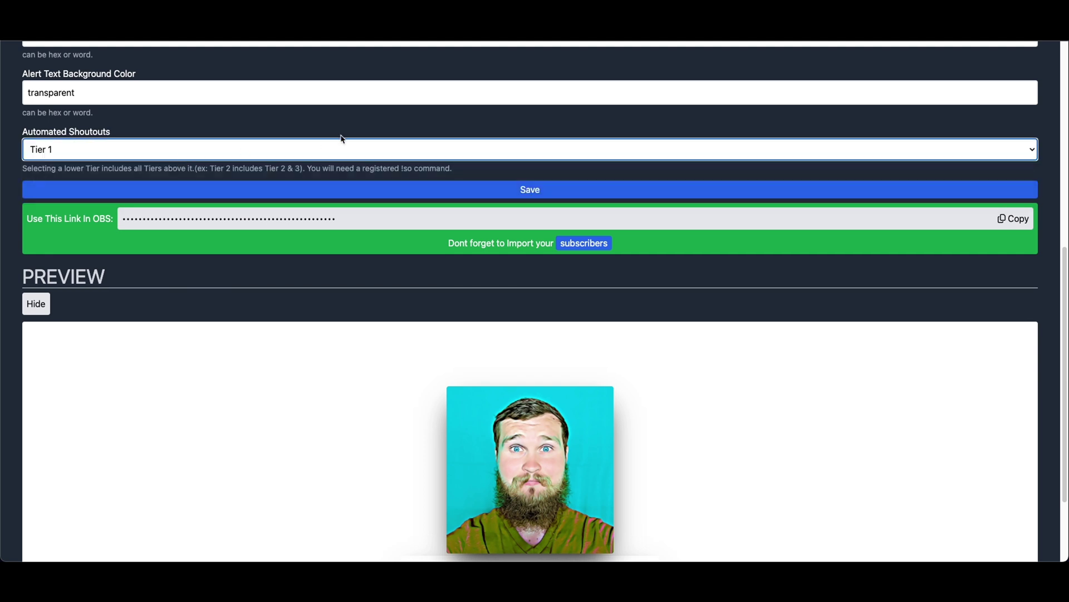
Step: Switch Automated Shoutouts to Tier 2, followed by Tier 3
{"action": "scroll", "coordinate": [343, 136], "scroll_direction": "down", "scroll_amount": 1}
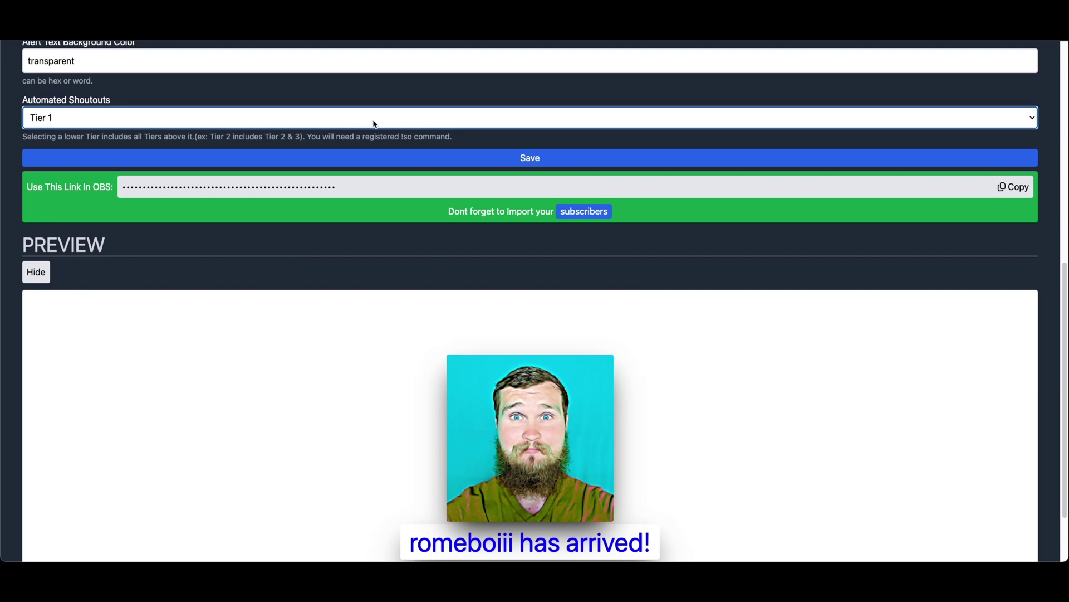
{"action": "left_click", "coordinate": [73, 124]}
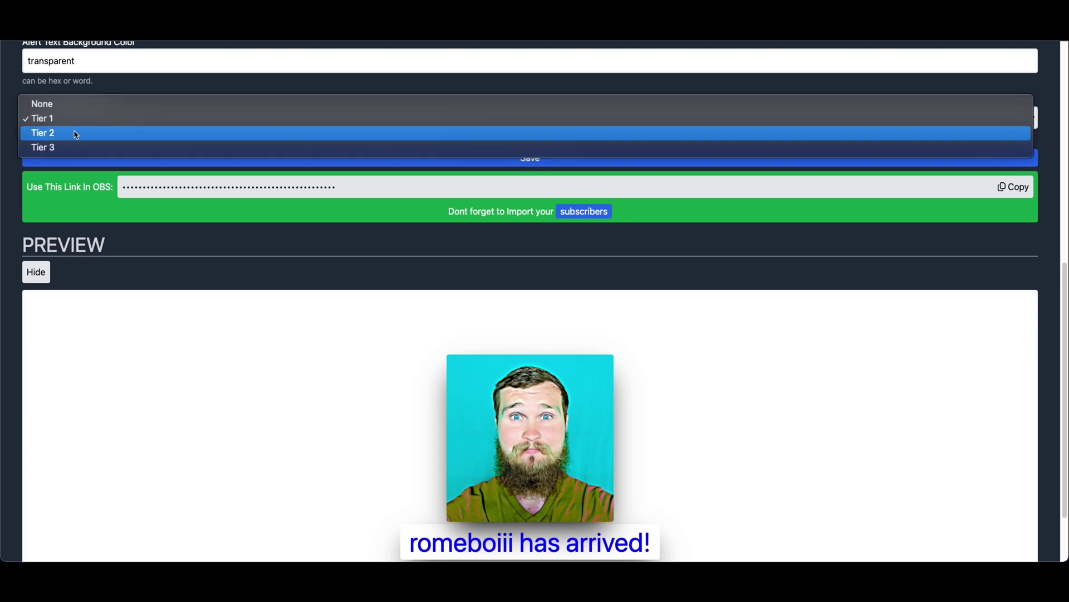
{"action": "left_click", "coordinate": [74, 132]}
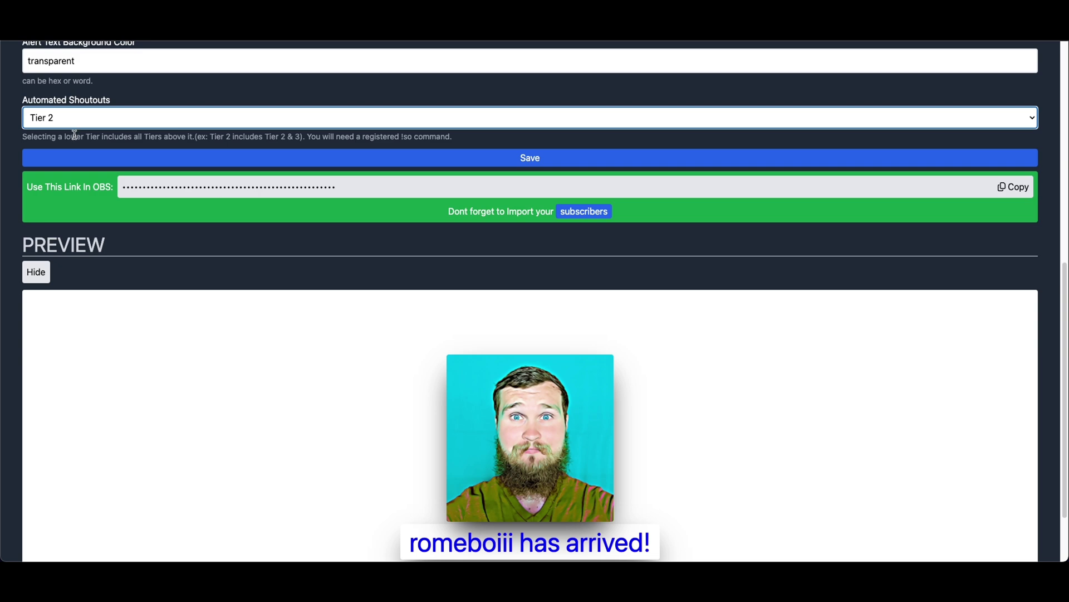
{"action": "left_click", "coordinate": [77, 127]}
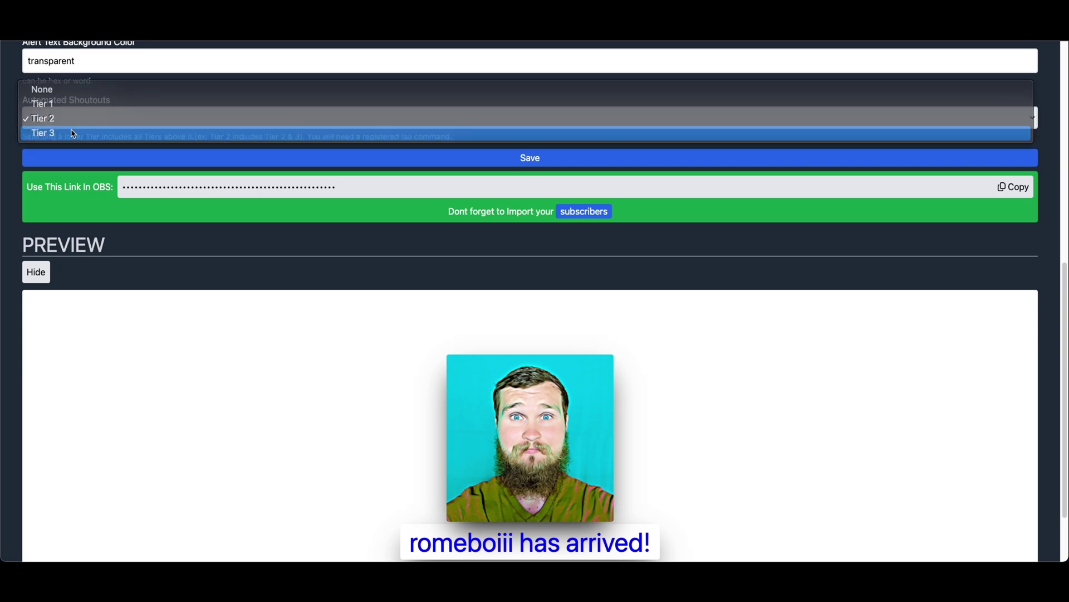
{"action": "left_click", "coordinate": [74, 135]}
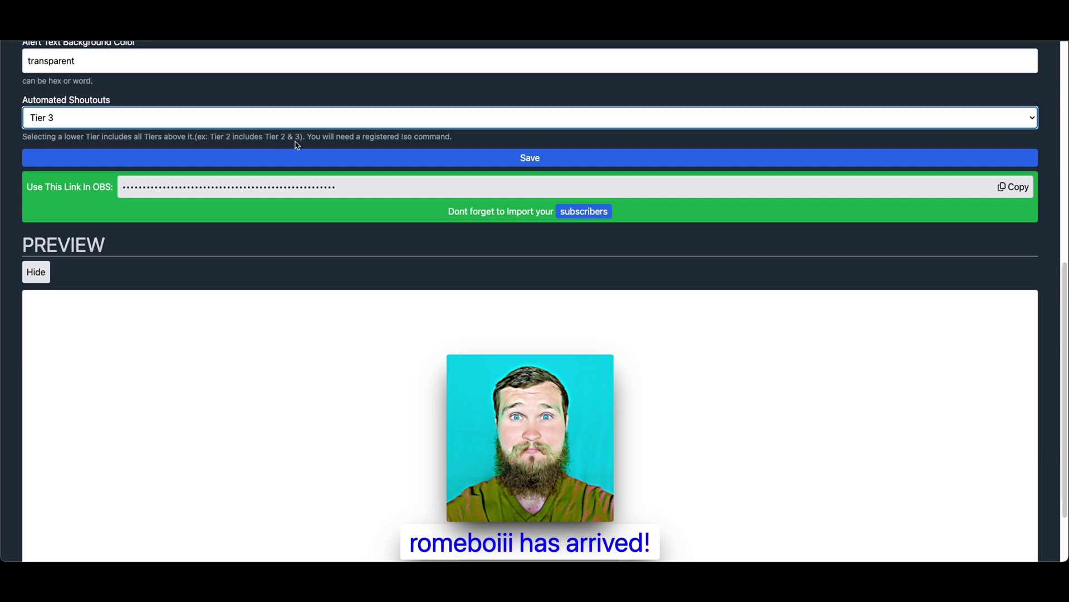
Step: Read the note about the registered !so command and set Automated Shoutouts back to None
{"action": "left_click_drag", "start_coordinate": [325, 137], "coordinate": [414, 137]}
{"action": "double_click", "coordinate": [425, 137]}
{"action": "double_click", "coordinate": [406, 137]}
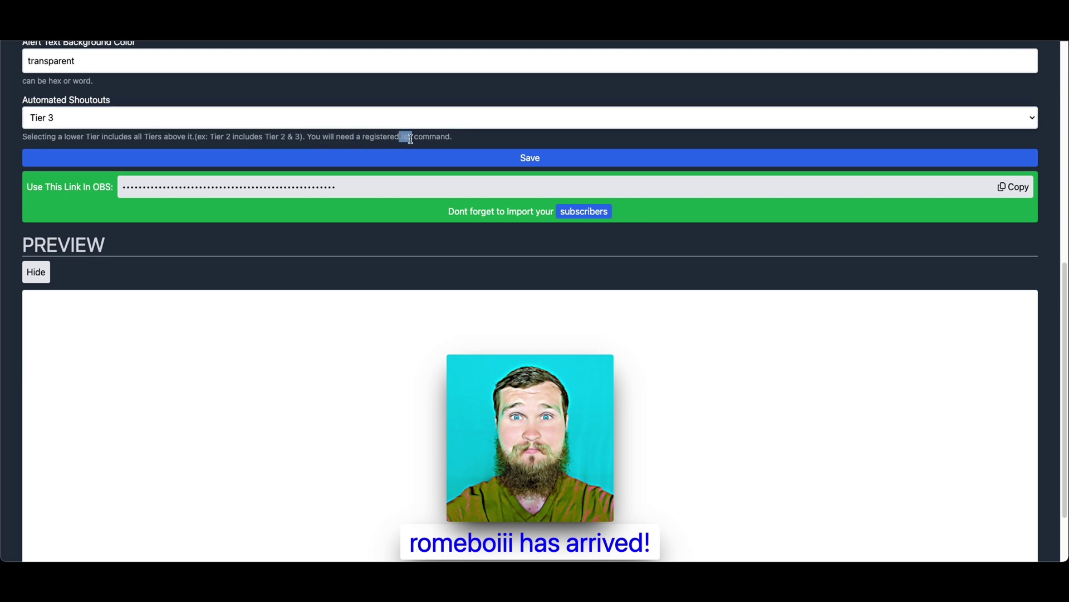
{"action": "left_click", "coordinate": [411, 139]}
{"action": "left_click_drag", "start_coordinate": [401, 138], "coordinate": [418, 141]}
{"action": "left_click", "coordinate": [414, 142]}
{"action": "left_click", "coordinate": [419, 142]}
{"action": "left_click", "coordinate": [320, 126]}
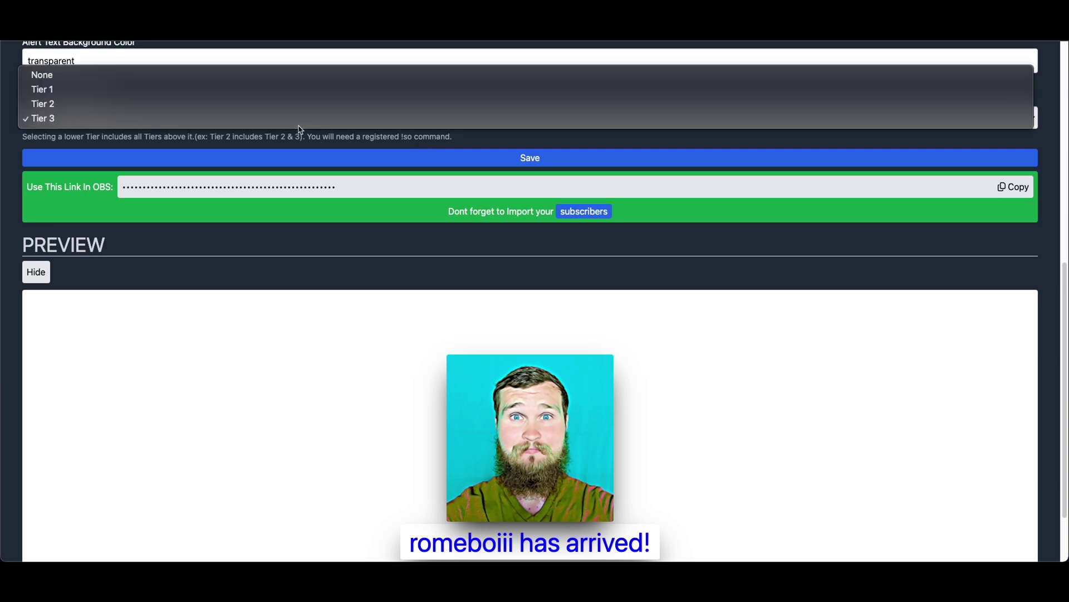
{"action": "left_click", "coordinate": [199, 78]}
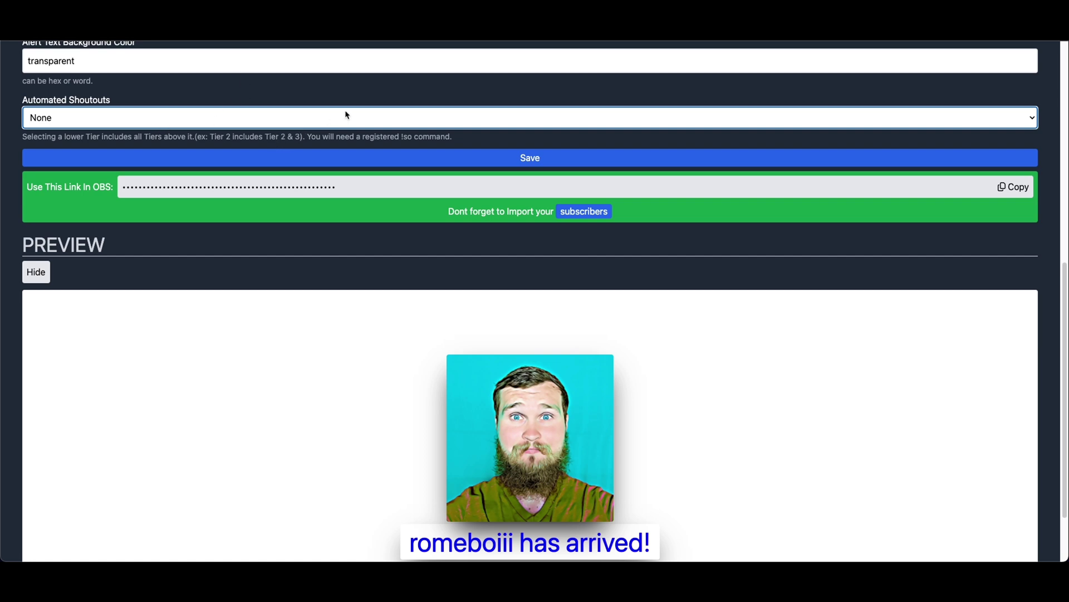
Step: Review and save the subscriber alert settings, and copy the link for use in OBS
{"action": "scroll", "coordinate": [286, 102], "scroll_direction": "up", "scroll_amount": 4}
{"action": "scroll", "coordinate": [205, 210], "scroll_direction": "up", "scroll_amount": 3}
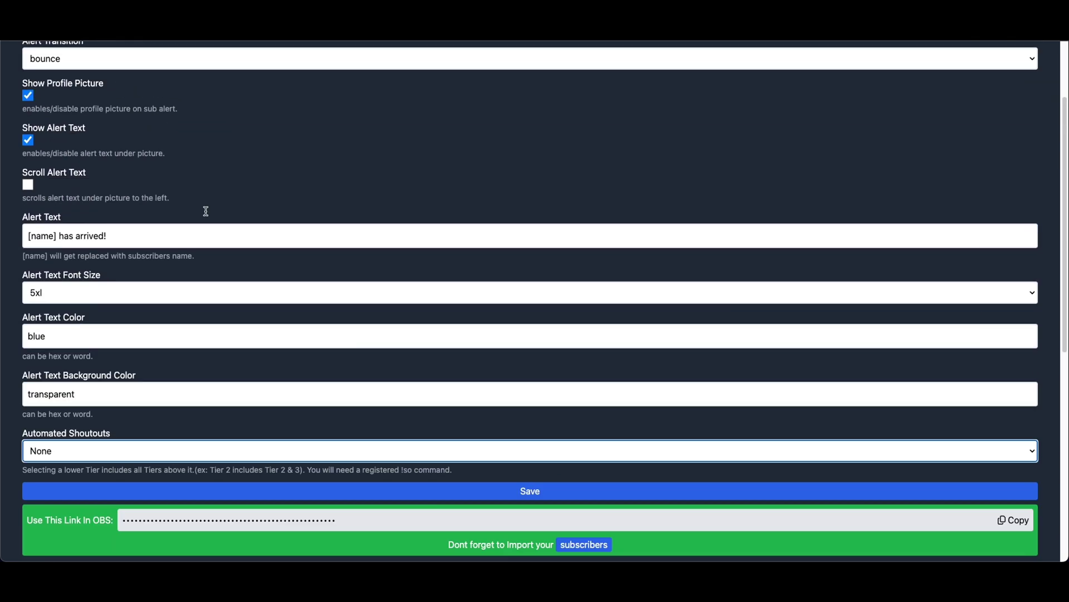
{"action": "scroll", "coordinate": [404, 236], "scroll_direction": "down", "scroll_amount": 3}
{"action": "scroll", "coordinate": [561, 230], "scroll_direction": "down", "scroll_amount": 3}
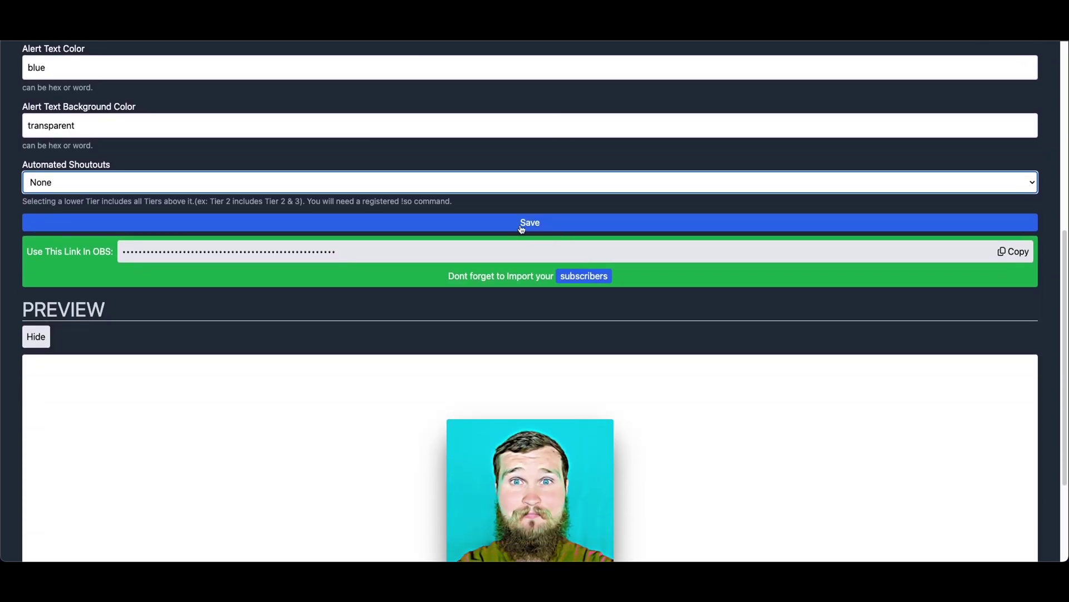
{"action": "left_click", "coordinate": [522, 226]}
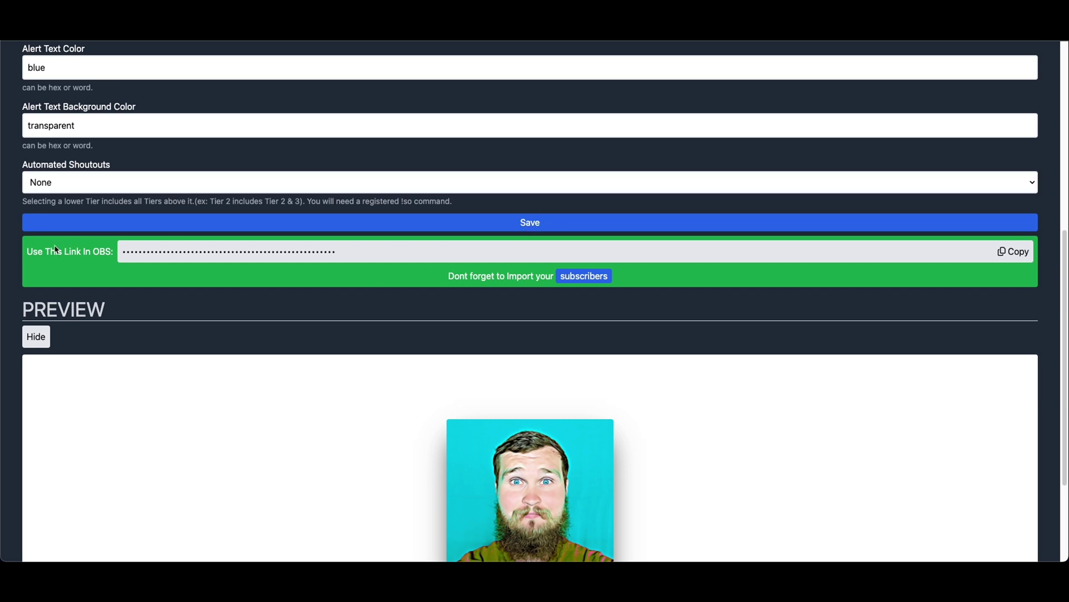
{"action": "left_click", "coordinate": [1014, 255]}
Step: Open the subscribers page and import the channel's subscribers from Twitch
{"action": "scroll", "coordinate": [664, 261], "scroll_direction": "down", "scroll_amount": 1}
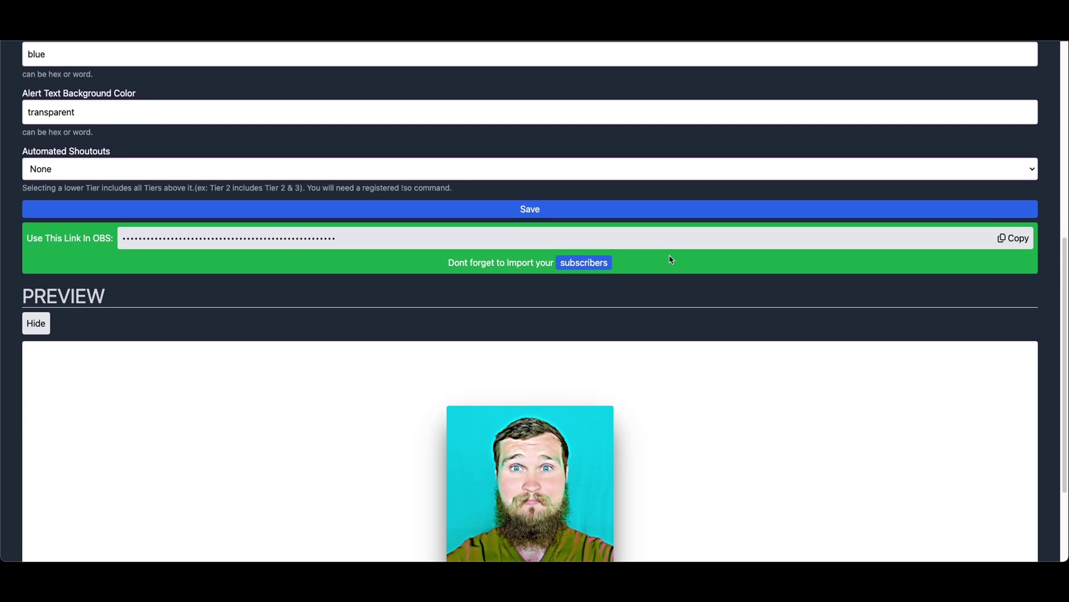
{"action": "scroll", "coordinate": [674, 260], "scroll_direction": "down", "scroll_amount": 1}
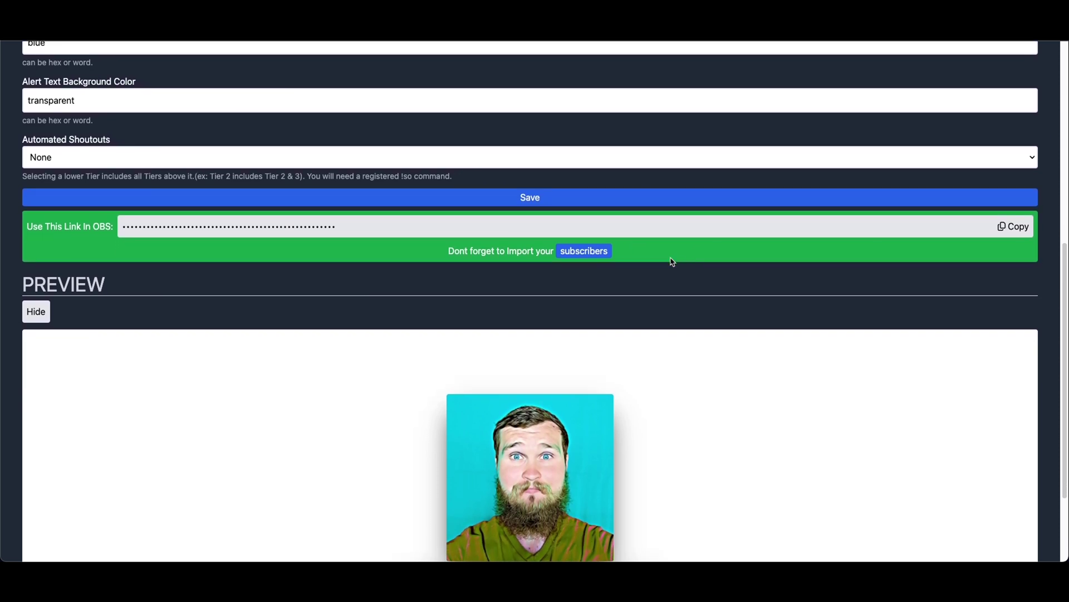
{"action": "scroll", "coordinate": [689, 262], "scroll_direction": "down", "scroll_amount": 1}
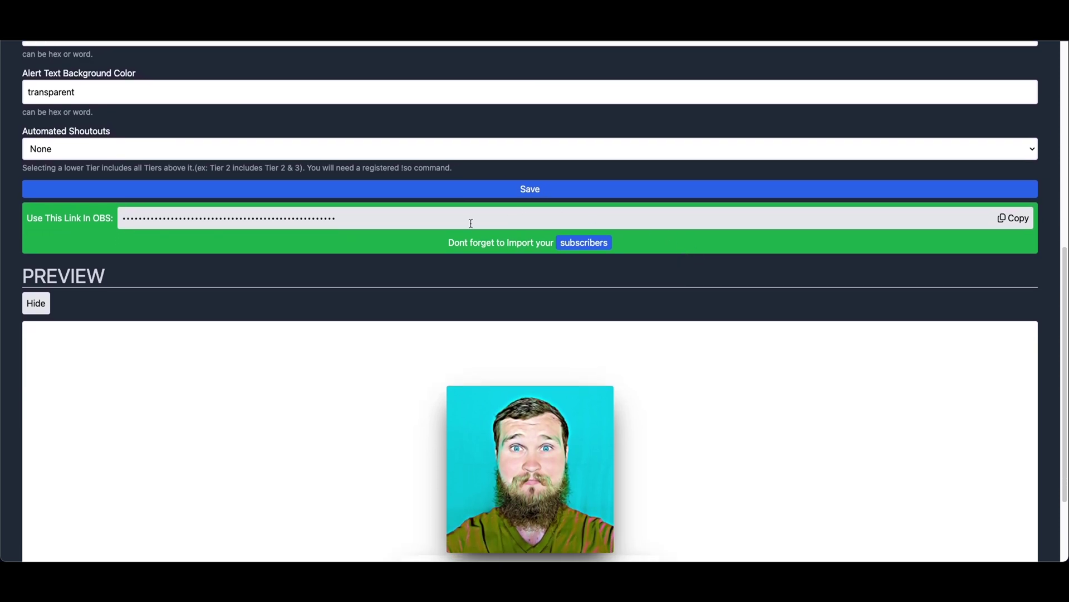
{"action": "left_click", "coordinate": [583, 244]}
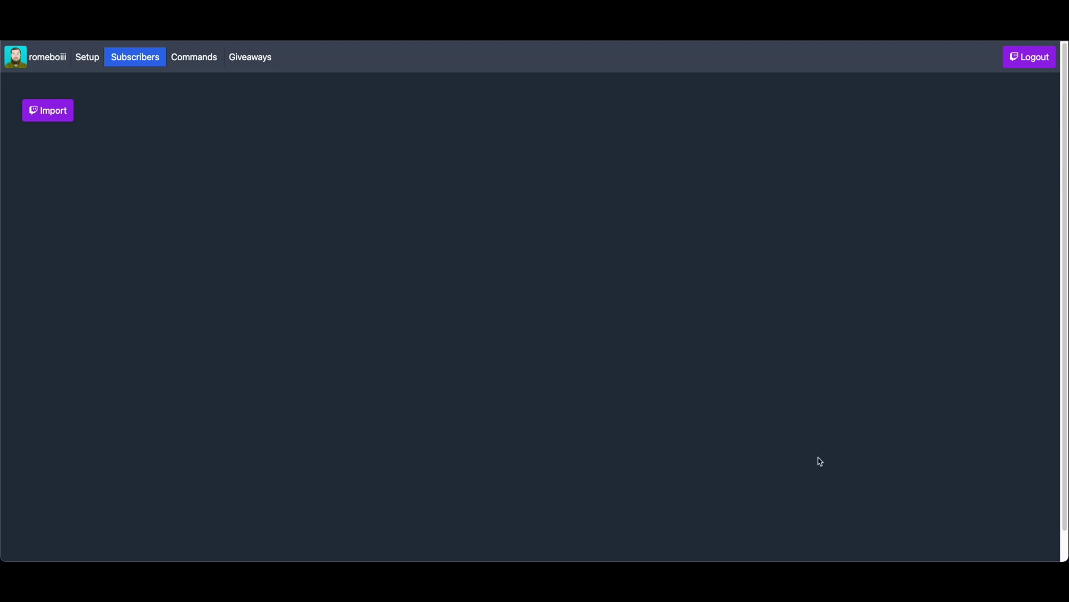
{"action": "left_click", "coordinate": [44, 115]}
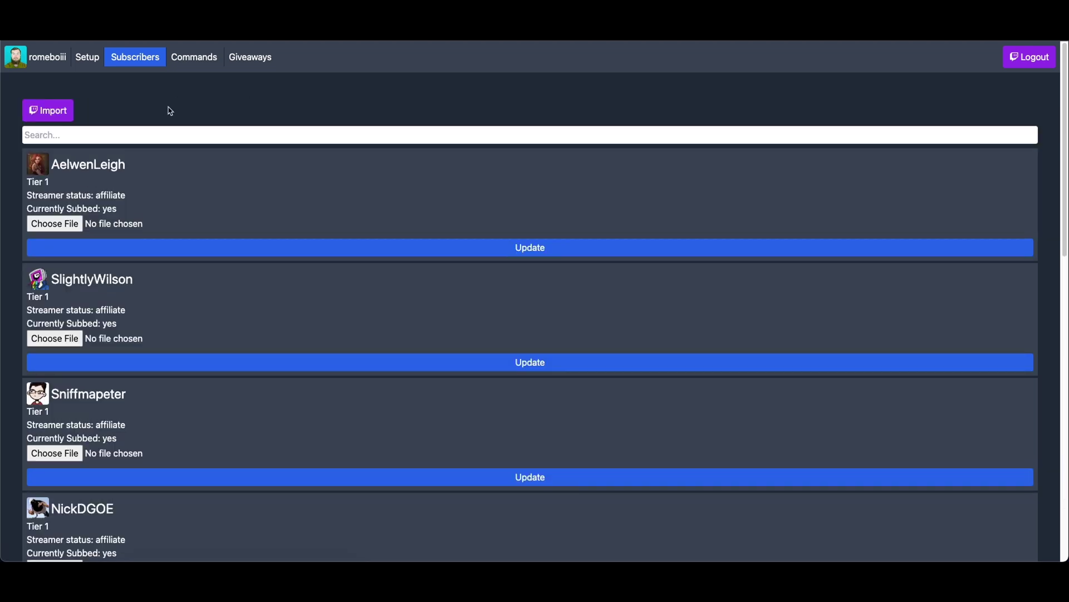
Step: Look through the first page of imported subscribers, examining their tier, streamer status and file upload option
{"action": "scroll", "coordinate": [160, 154], "scroll_direction": "down", "scroll_amount": 1}
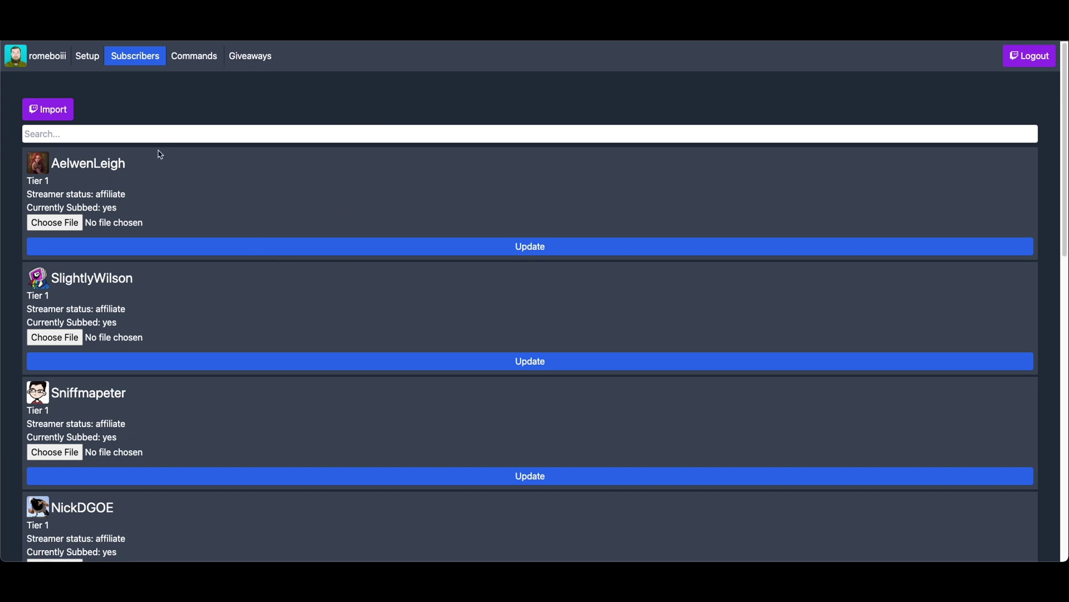
{"action": "scroll", "coordinate": [167, 195], "scroll_direction": "down", "scroll_amount": 6}
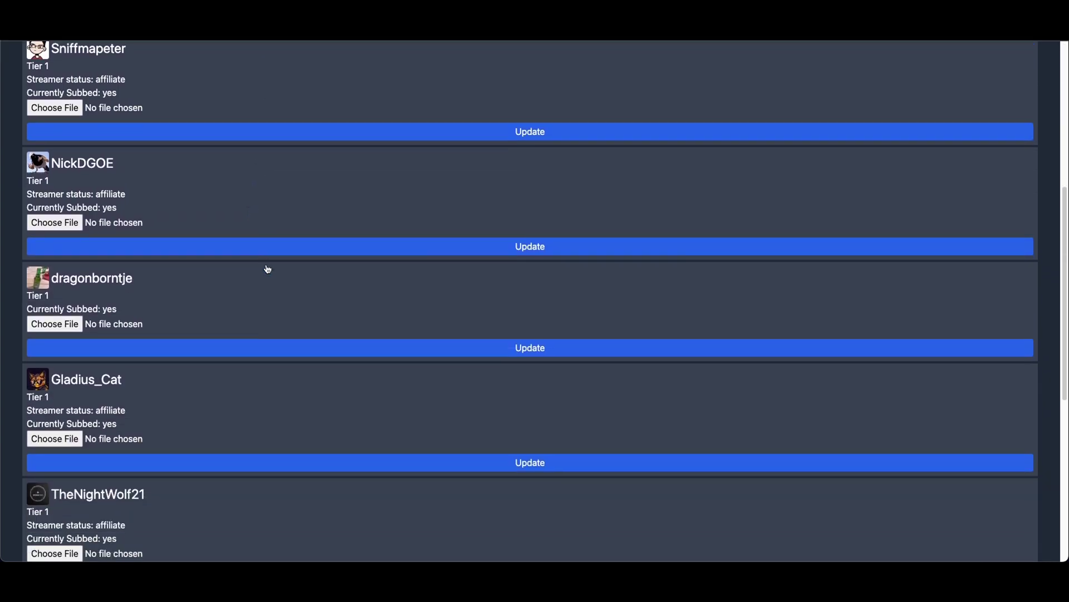
{"action": "scroll", "coordinate": [268, 270], "scroll_direction": "down", "scroll_amount": 7}
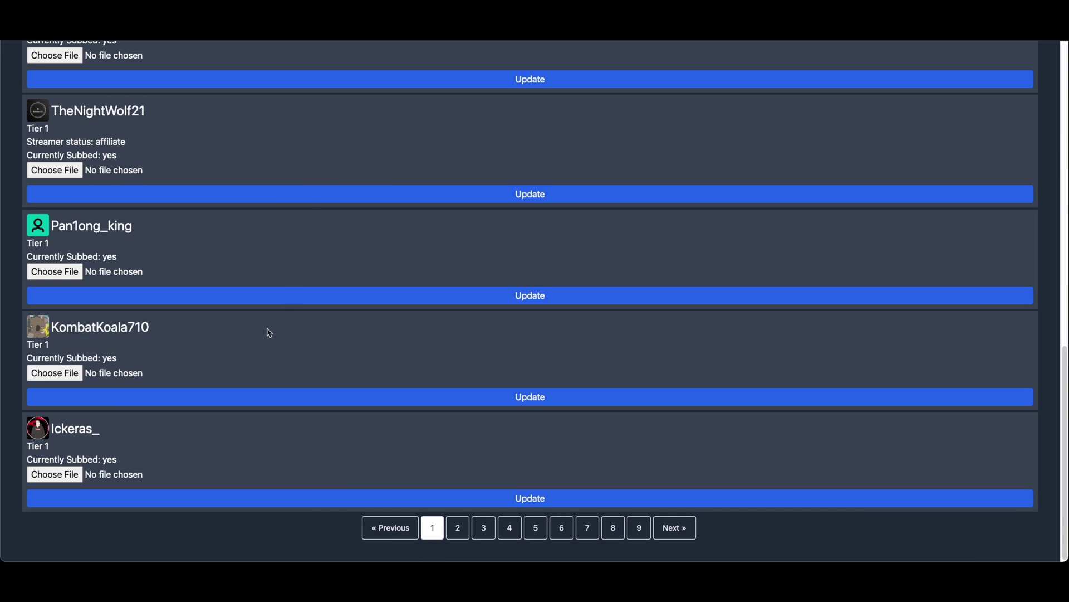
{"action": "scroll", "coordinate": [270, 333], "scroll_direction": "up", "scroll_amount": 11}
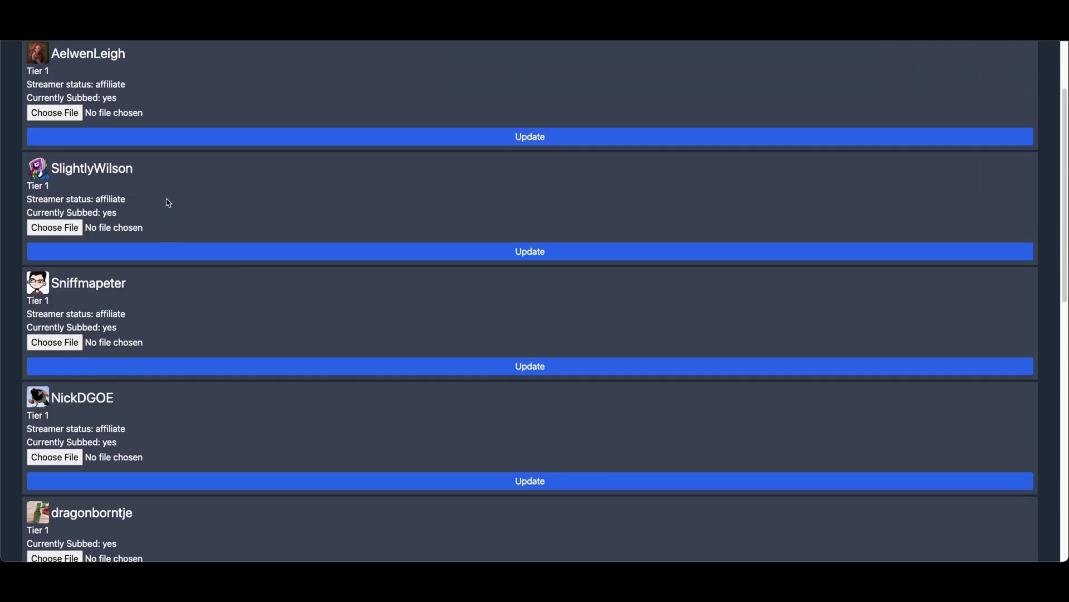
{"action": "scroll", "coordinate": [270, 212], "scroll_direction": "down", "scroll_amount": 11}
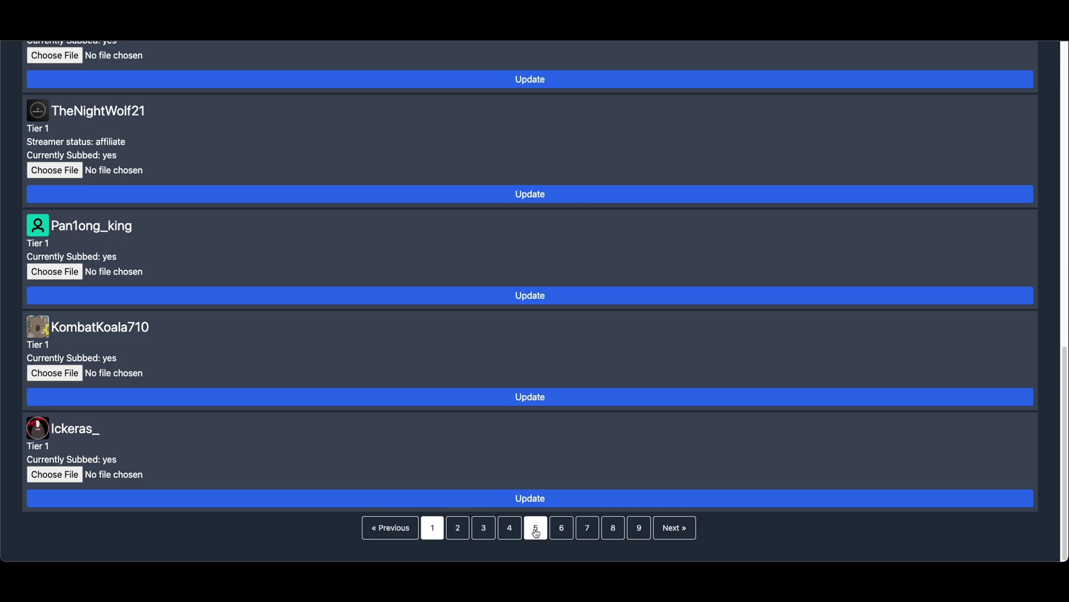
Step: Open page 9 of the subscriber list and examine its entries for tier and gifted-by details
{"action": "left_click", "coordinate": [641, 529]}
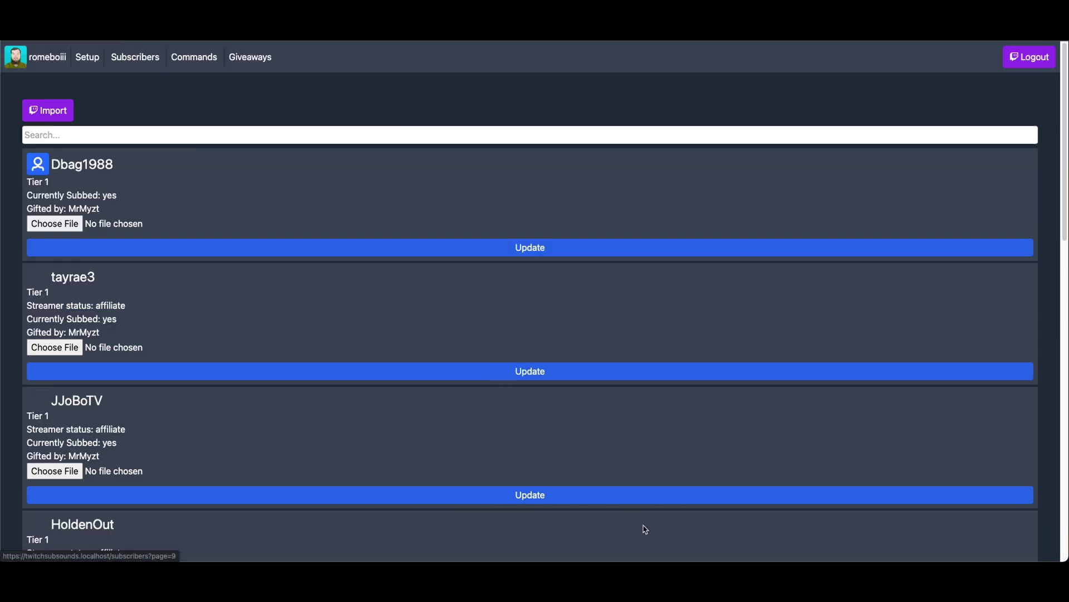
{"action": "scroll", "coordinate": [502, 416], "scroll_direction": "down", "scroll_amount": 14}
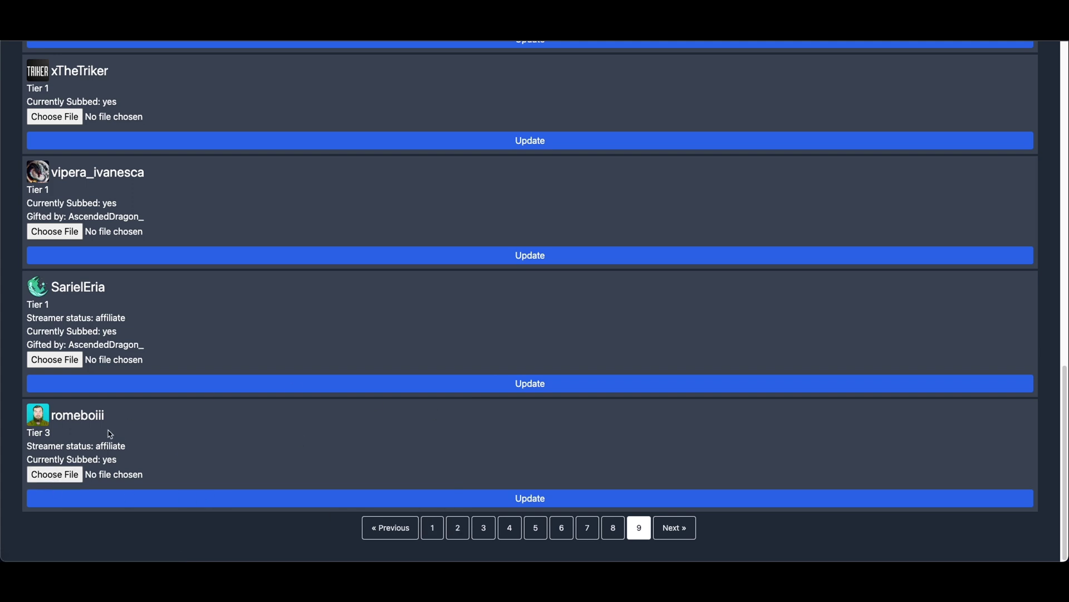
{"action": "scroll", "coordinate": [107, 267], "scroll_direction": "up", "scroll_amount": 3}
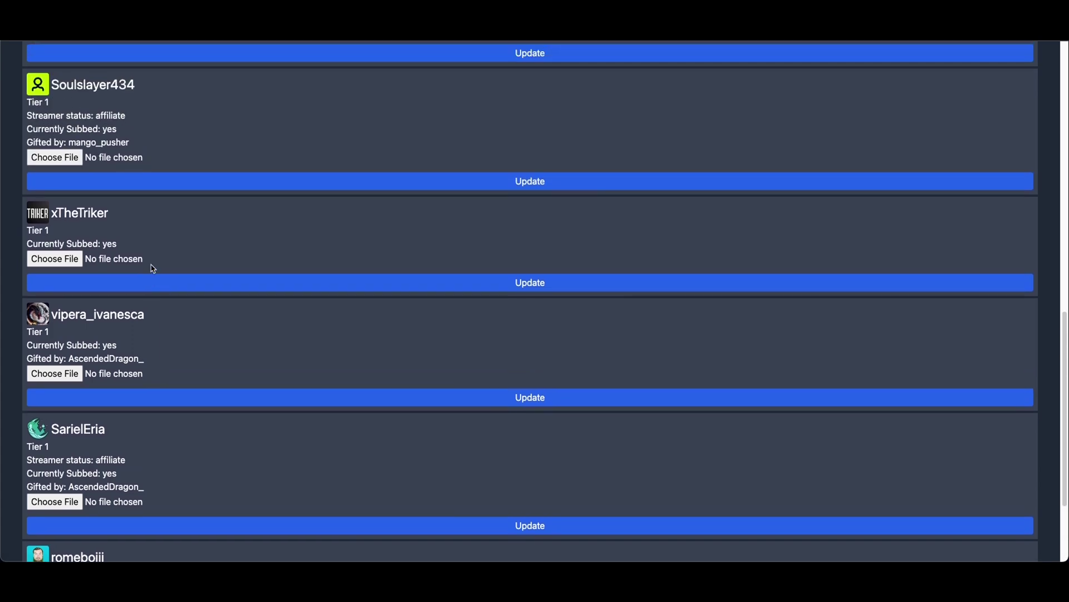
{"action": "scroll", "coordinate": [262, 312], "scroll_direction": "down", "scroll_amount": 3}
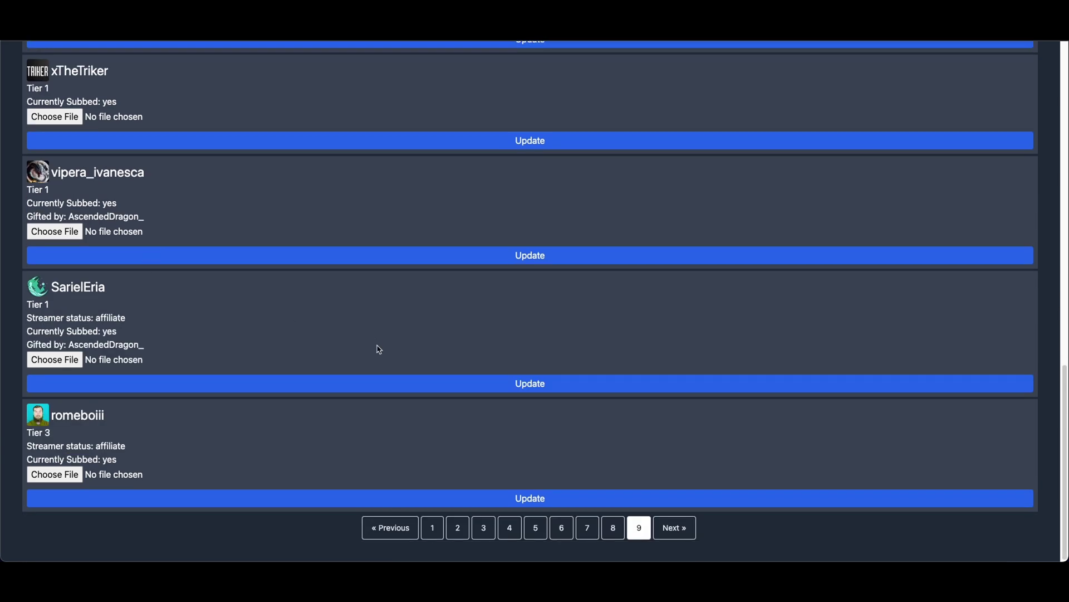
Step: Return to page 1 of the subscriber list and browse its entries again
{"action": "left_click", "coordinate": [429, 528]}
{"action": "scroll", "coordinate": [340, 405], "scroll_direction": "down", "scroll_amount": 5}
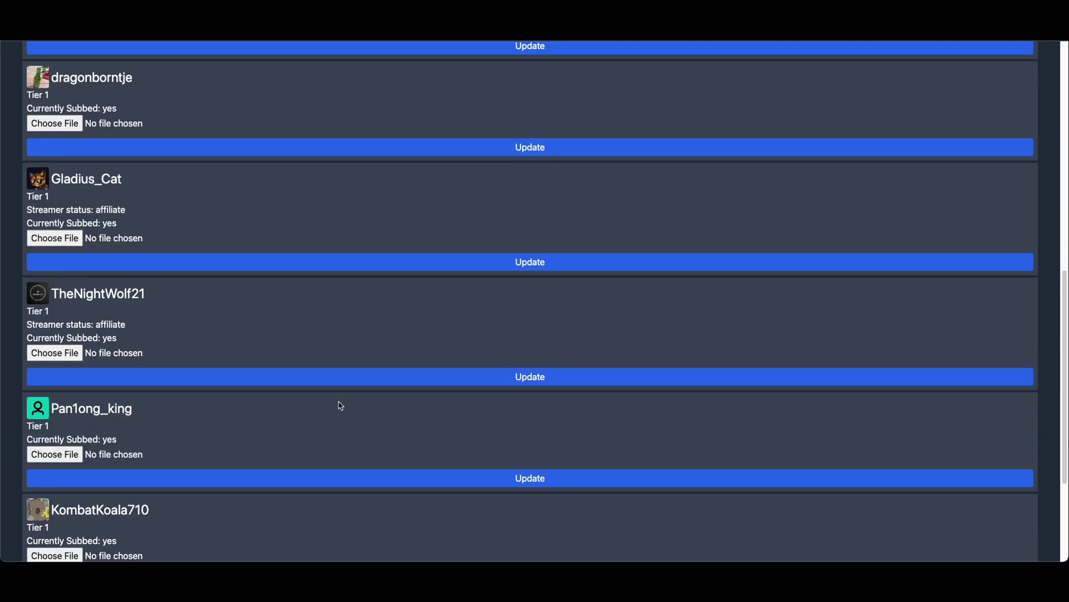
{"action": "scroll", "coordinate": [374, 386], "scroll_direction": "up", "scroll_amount": 12}
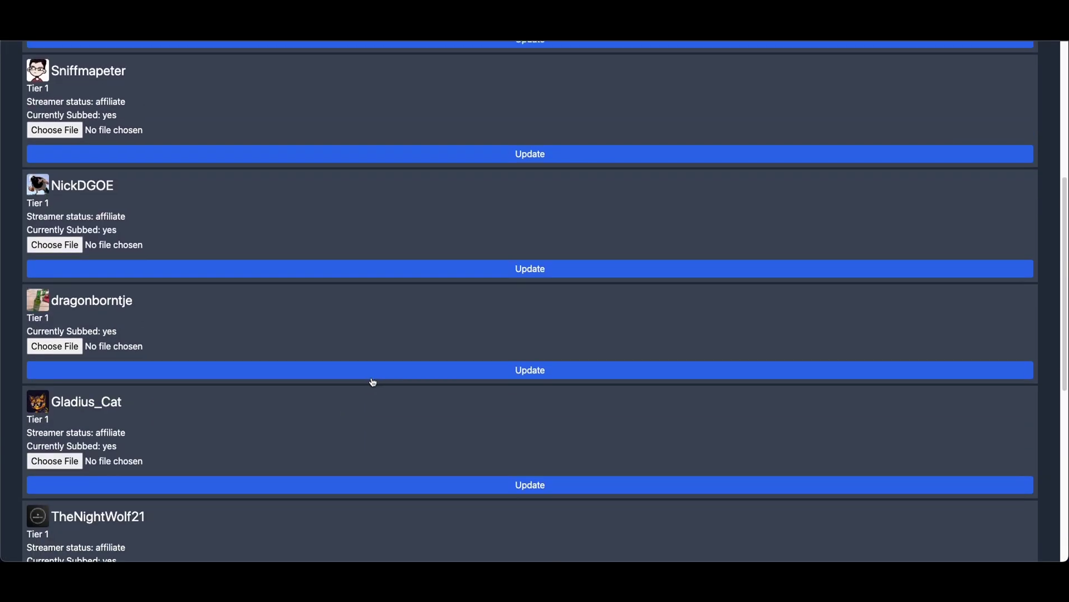